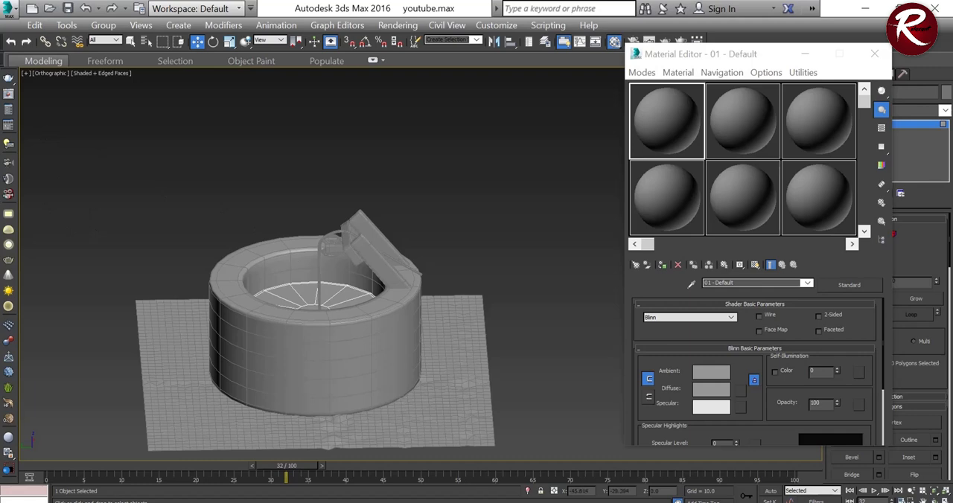
Step: Change the 01 - Default material from Standard to the VRayMtl type
scroll(358, 300, down, 4)
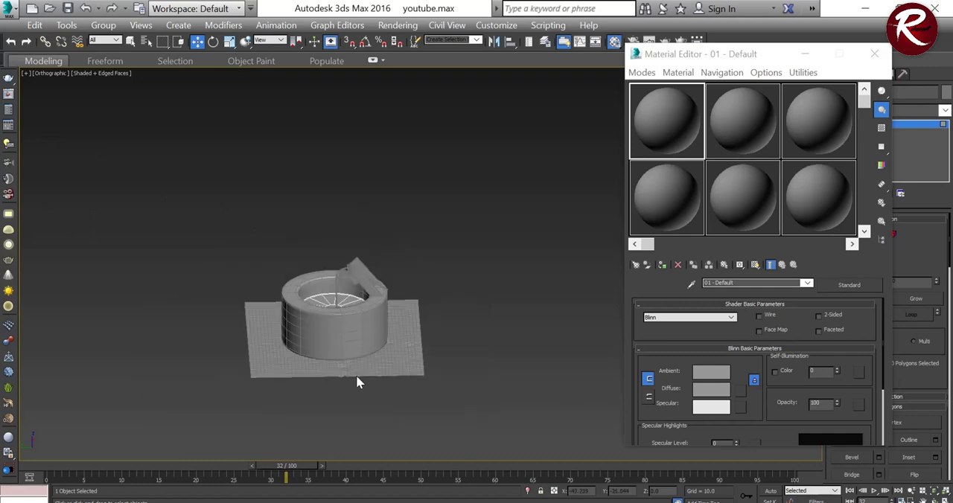
scroll(336, 360, up, 4)
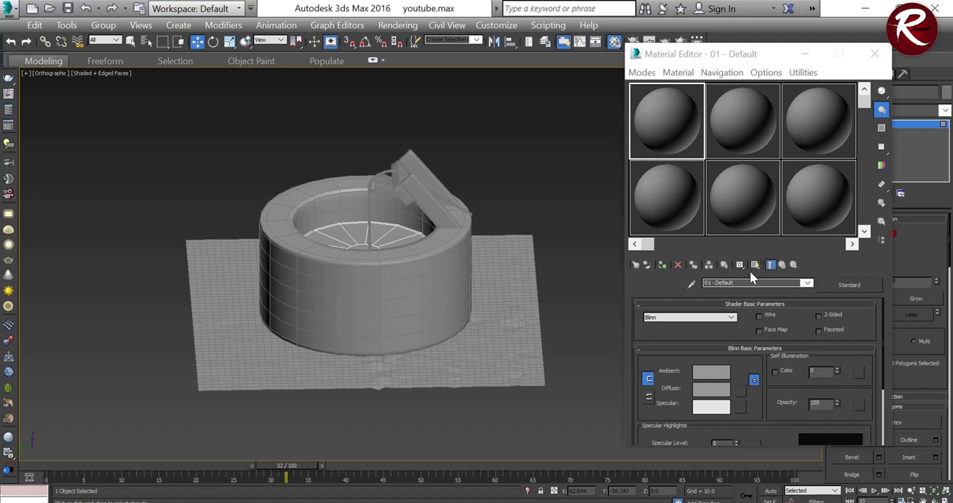
click(861, 292)
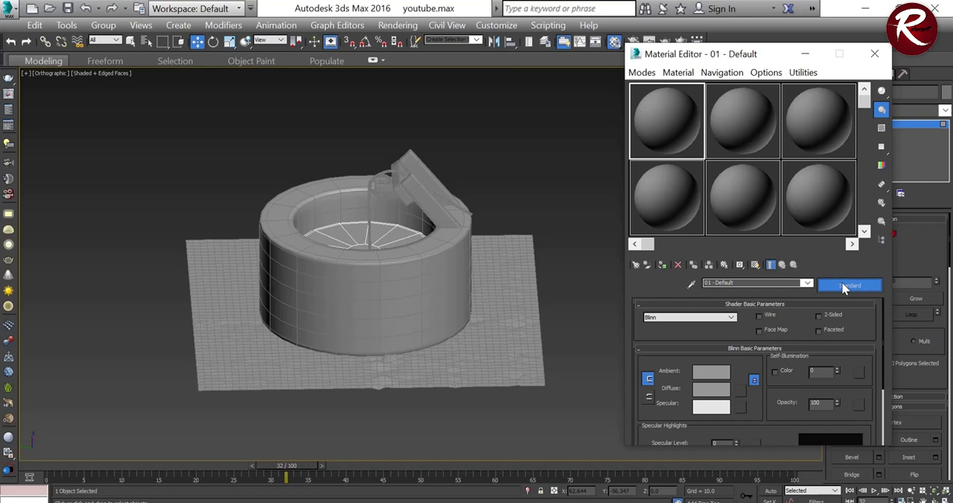
click(845, 287)
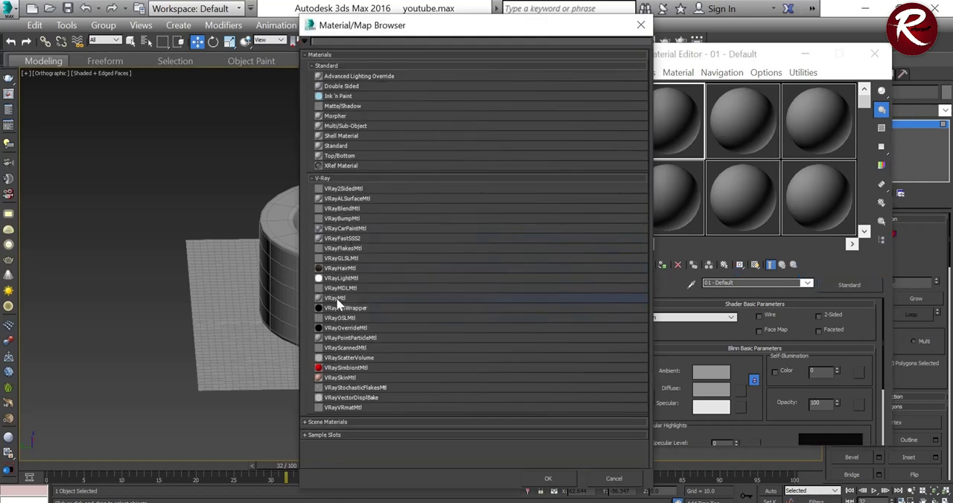
click(338, 298)
click(548, 479)
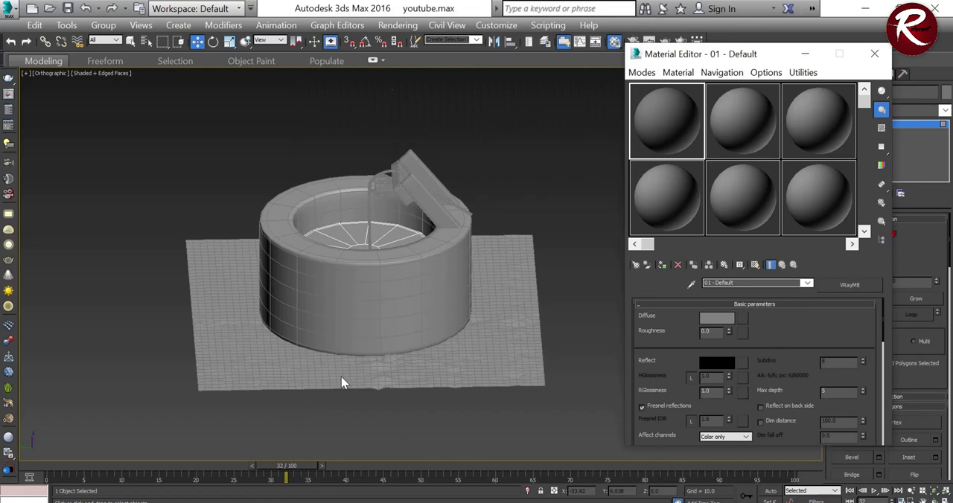
Step: Rename the VRayMtl material as Ground
scroll(342, 383, up, 3)
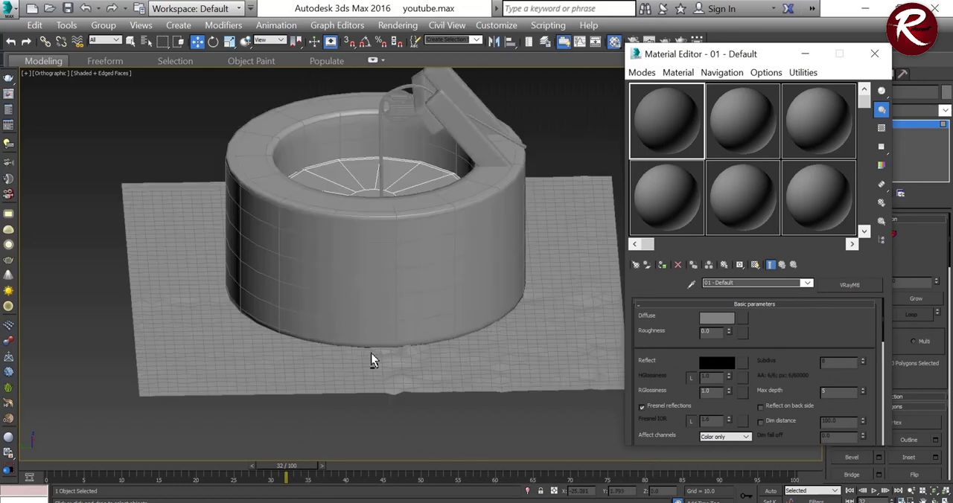
alt+middle_drag(357, 366, 571, 330)
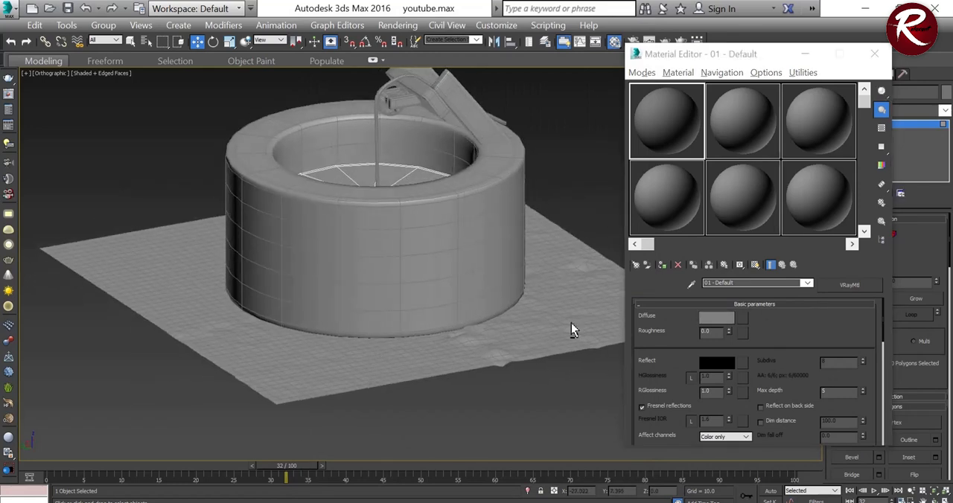
click(737, 283)
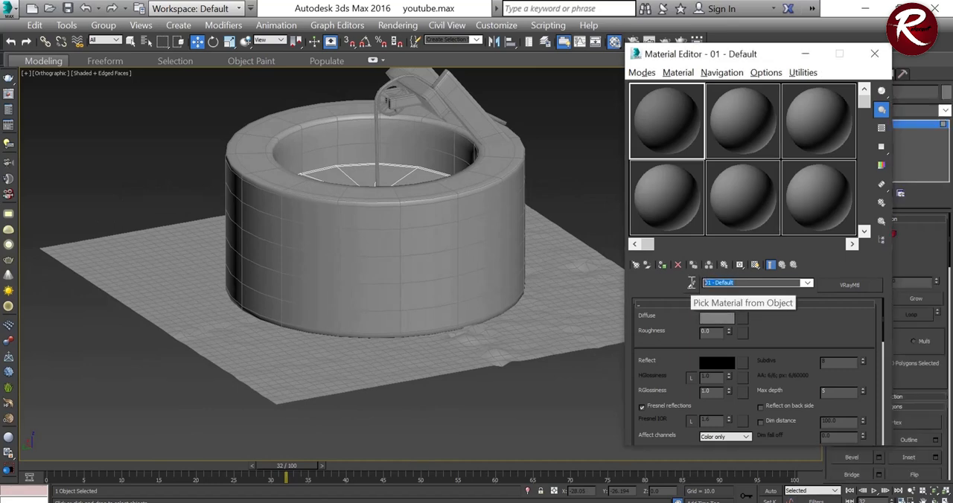
text(Ground)
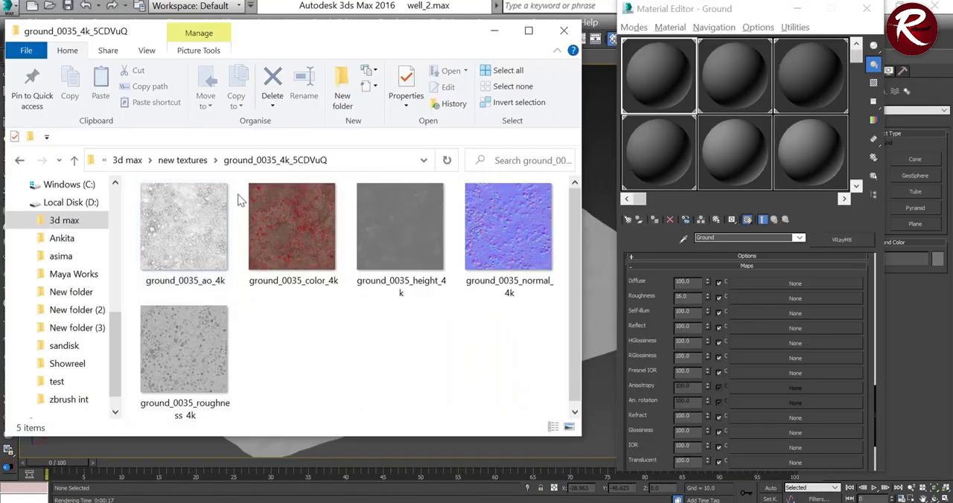
Step: From the [2K]Ground03 texture folder, assign Ground03_col to the Ground material's Diffuse map and Ground03_rgh to its Roughness map
click(206, 165)
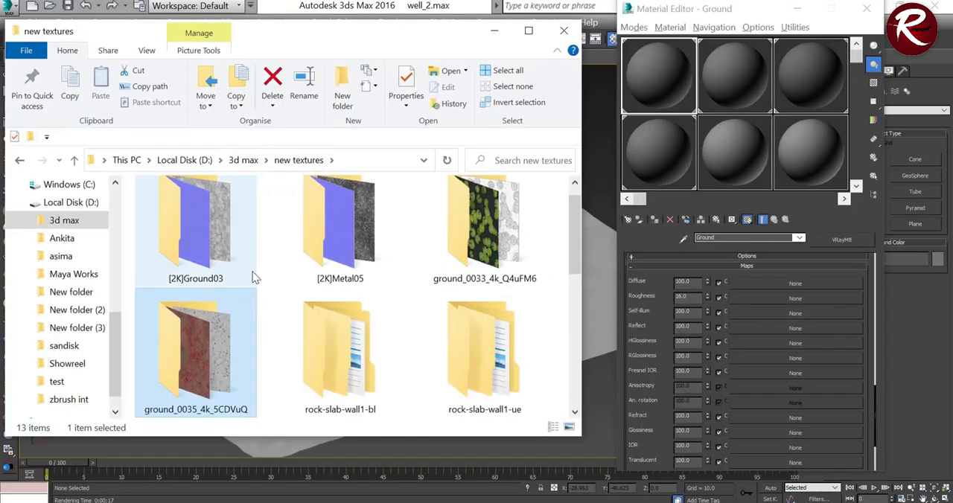
scroll(252, 272, up, 1)
double_click(177, 250)
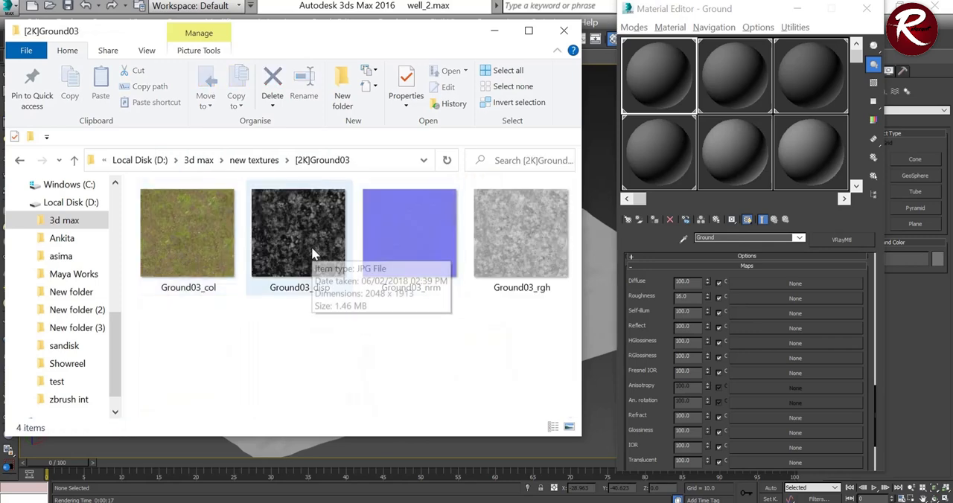
drag(214, 246, 703, 301)
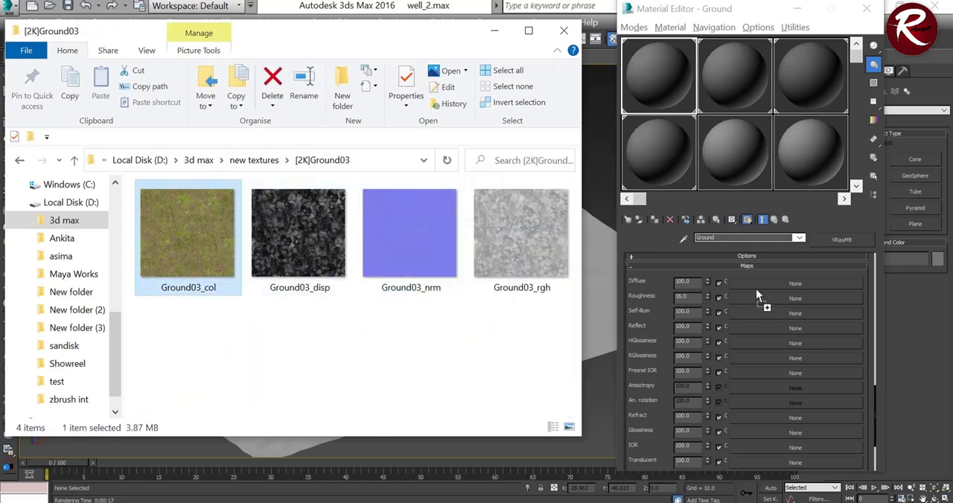
drag(760, 281, 761, 281)
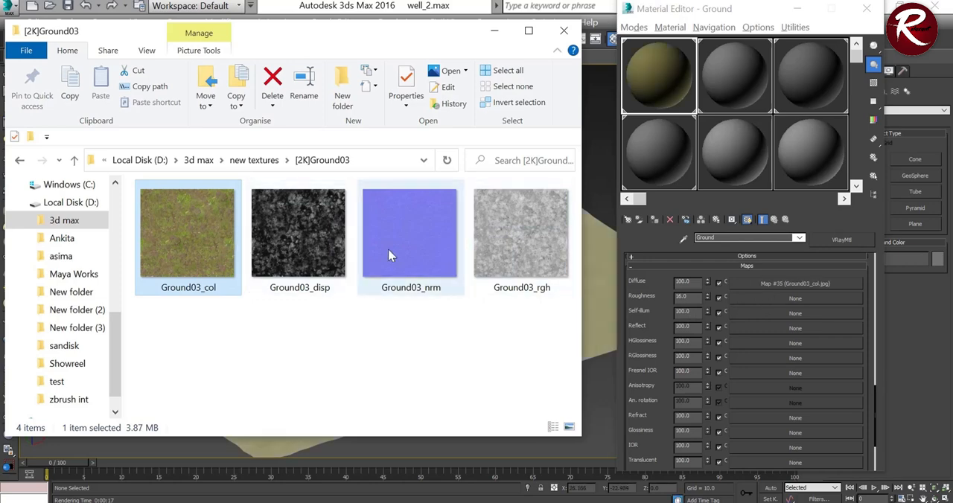
drag(500, 249, 644, 300)
drag(761, 303, 764, 301)
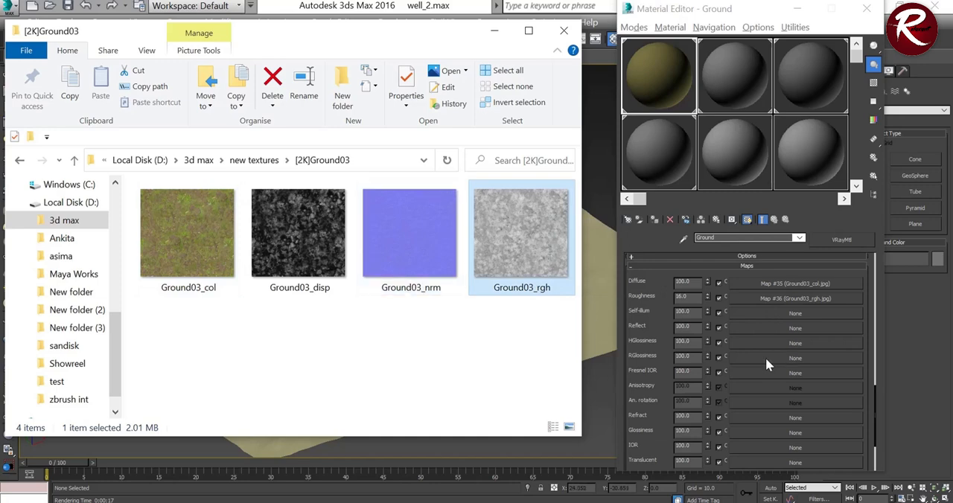
Step: Assign Ground03_nrm to the Bump map and Ground03_disp to the Displace map, closing the texture folder
scroll(765, 357, down, 5)
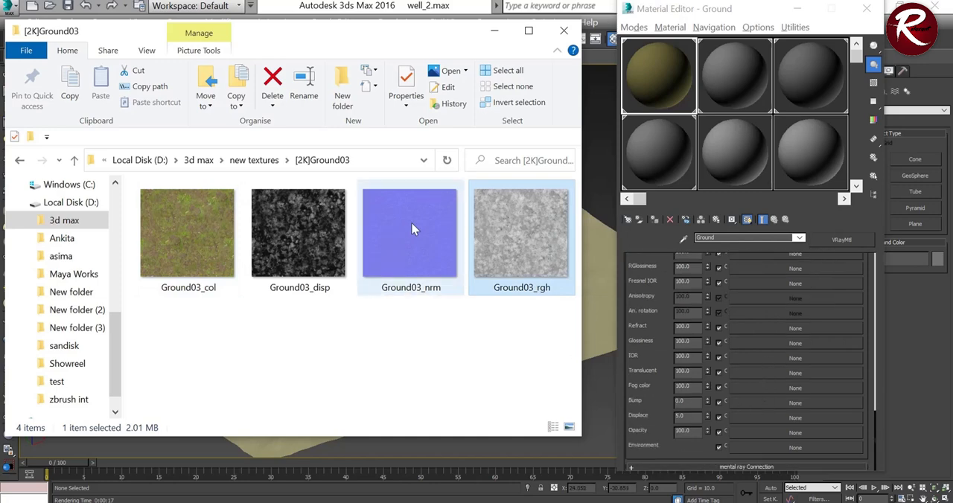
drag(411, 223, 633, 355)
drag(755, 400, 757, 401)
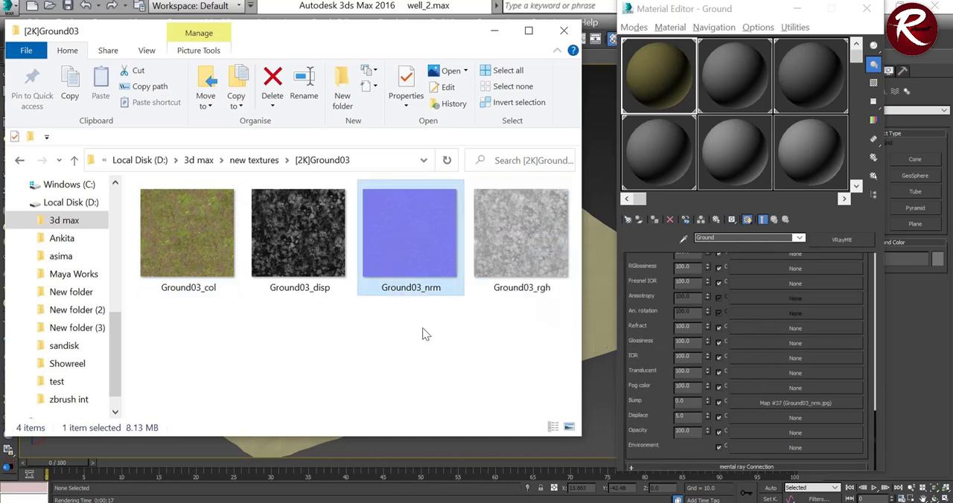
drag(301, 226, 625, 376)
drag(796, 411, 798, 415)
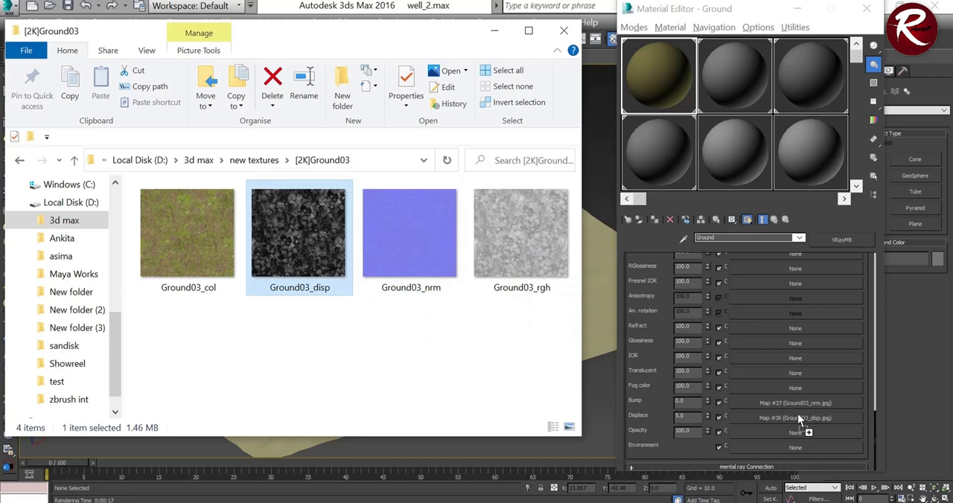
click(565, 33)
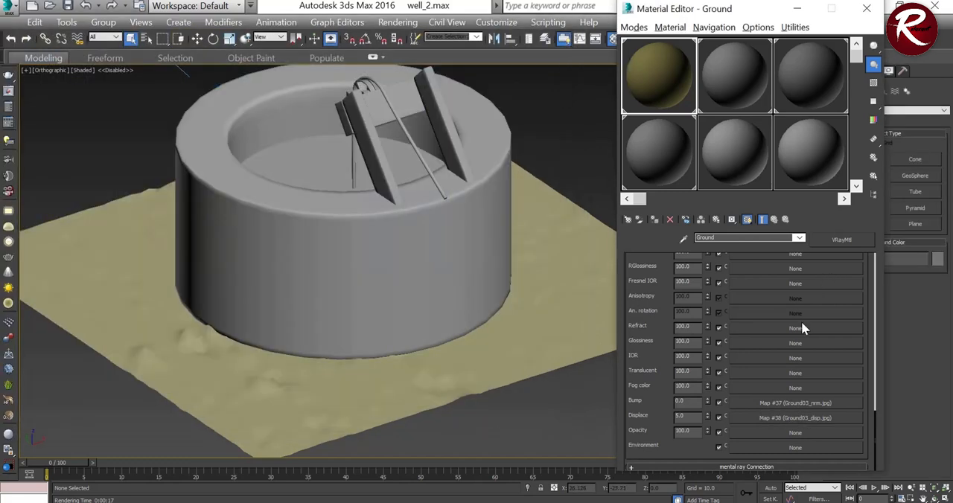
Step: Increase the real-world width and height of the Ground03_col.jpg diffuse map and return to the Ground material
scroll(770, 376, up, 5)
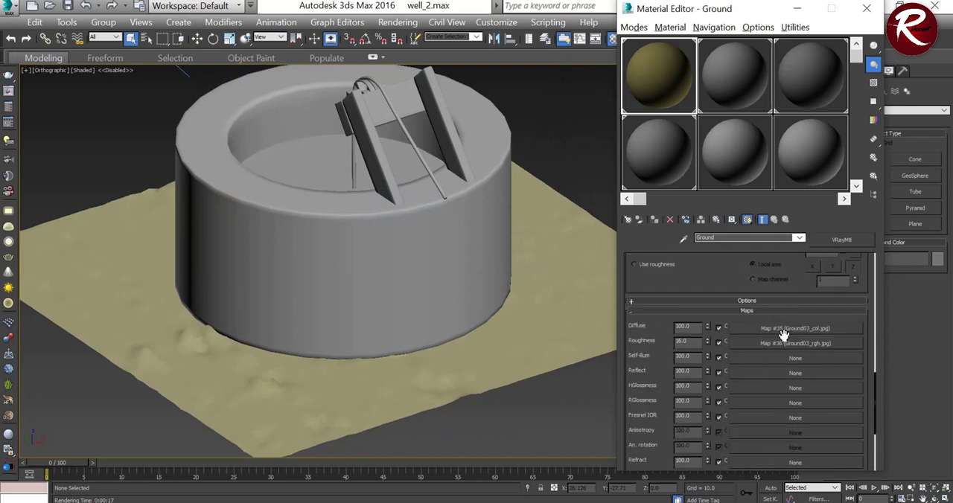
click(783, 327)
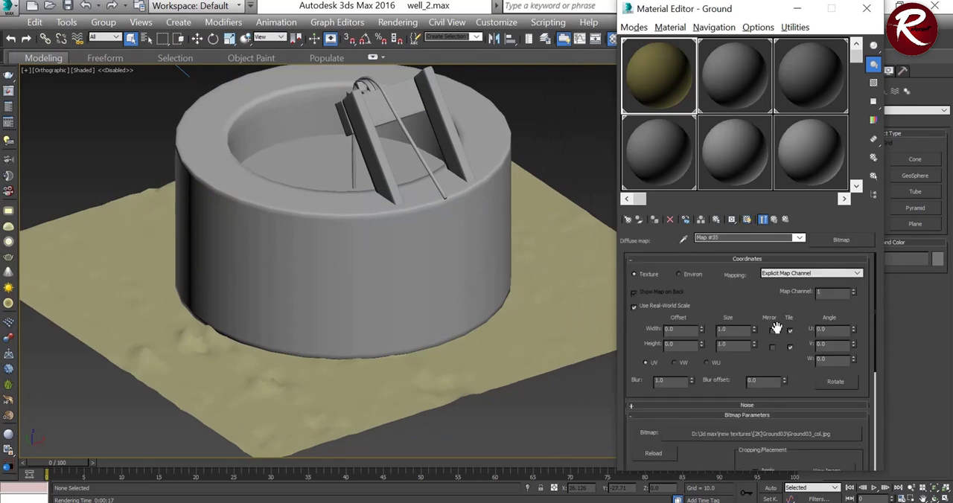
double_click(719, 329)
text(80)
double_click(727, 344)
text(30)
click(774, 220)
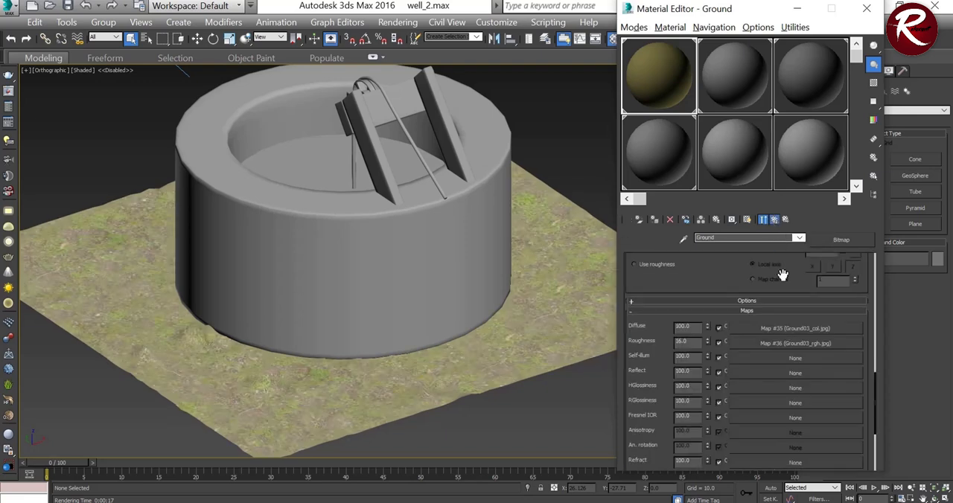
Step: Increase the real-world size of the Ground03_rgh.jpg roughness map and return to the Ground material
click(778, 346)
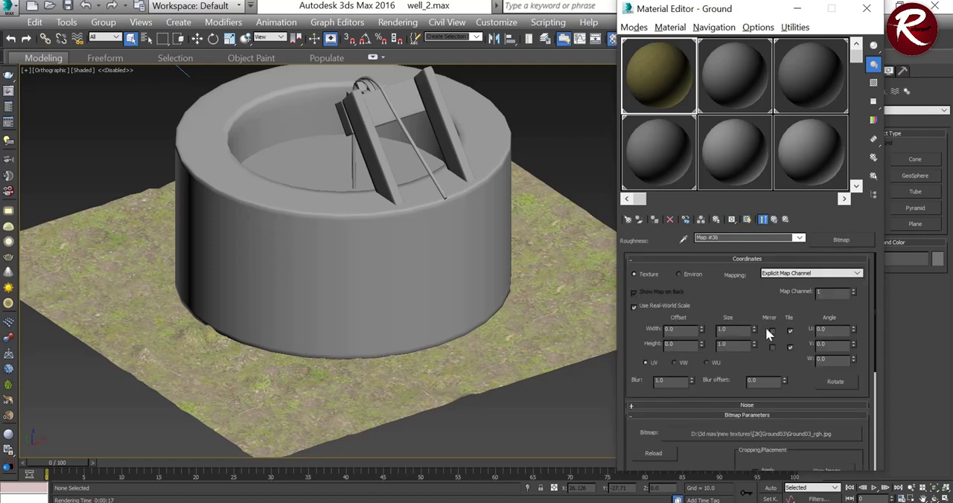
double_click(722, 329)
text(30)
click(774, 220)
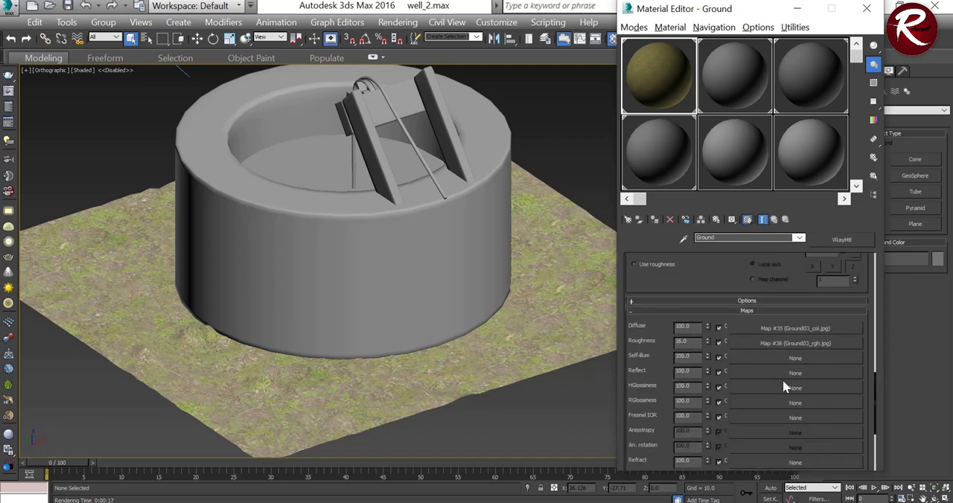
Step: Set the real-world width and height of the Ground03_nrm.jpg bump map to 50 and return to the Ground material
scroll(783, 379, down, 5)
click(792, 403)
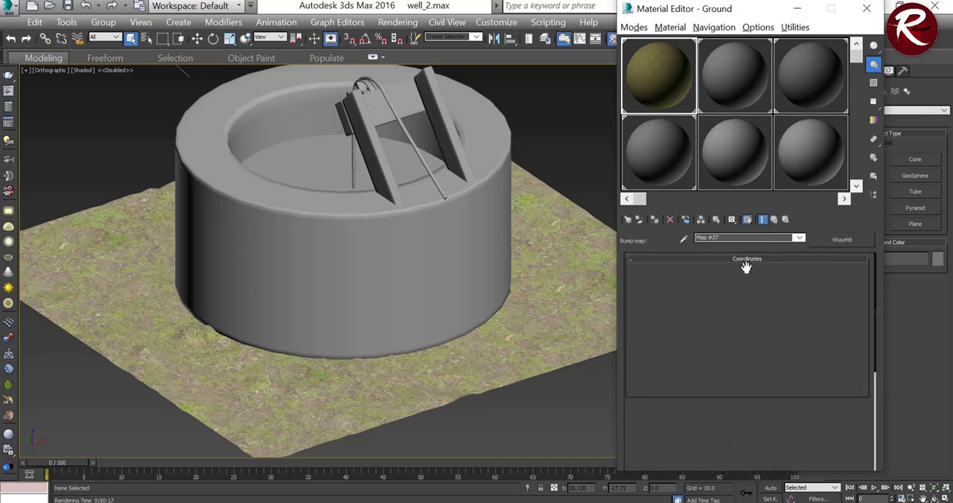
double_click(732, 331)
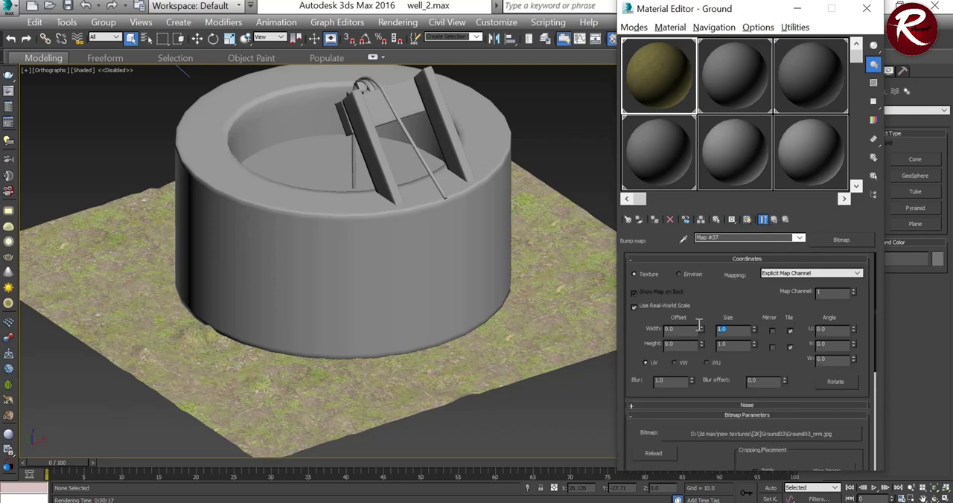
text(50)
key(Return)
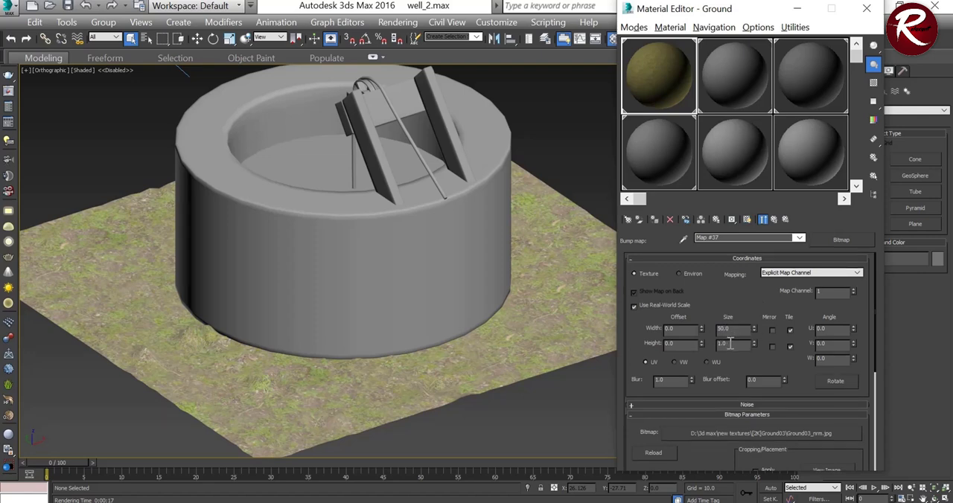
double_click(730, 343)
text(5.0)
click(774, 220)
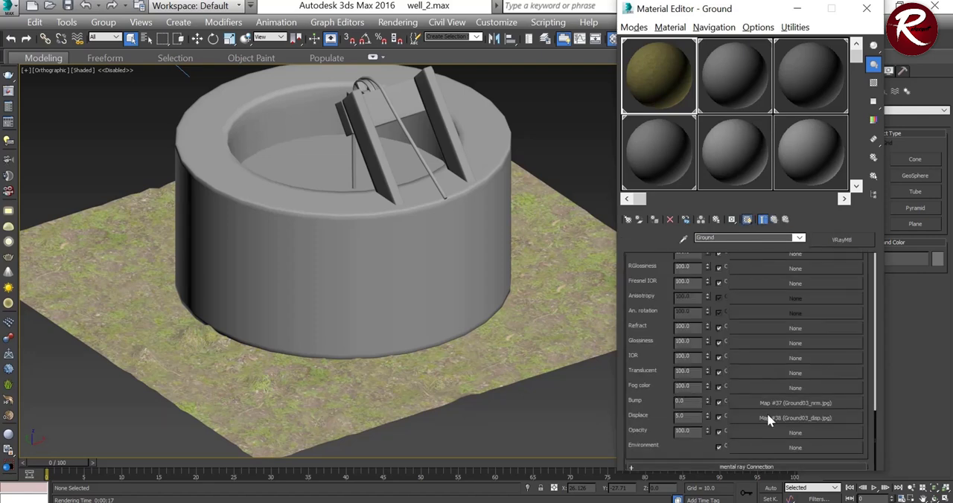
Step: Set the real-world width and height of the Ground03_disp.jpg displacement map to 50
click(768, 415)
double_click(712, 330)
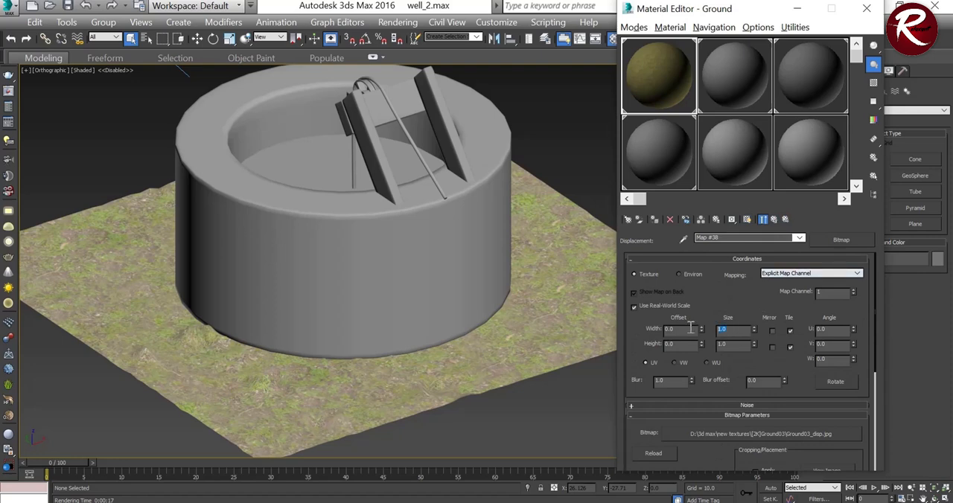
text(50)
double_click(728, 344)
text(0)
key(Return)
Step: Select the well material's sample slot and the cylindrical well body in the viewport
scroll(436, 319, down, 4)
scroll(436, 301, up, 6)
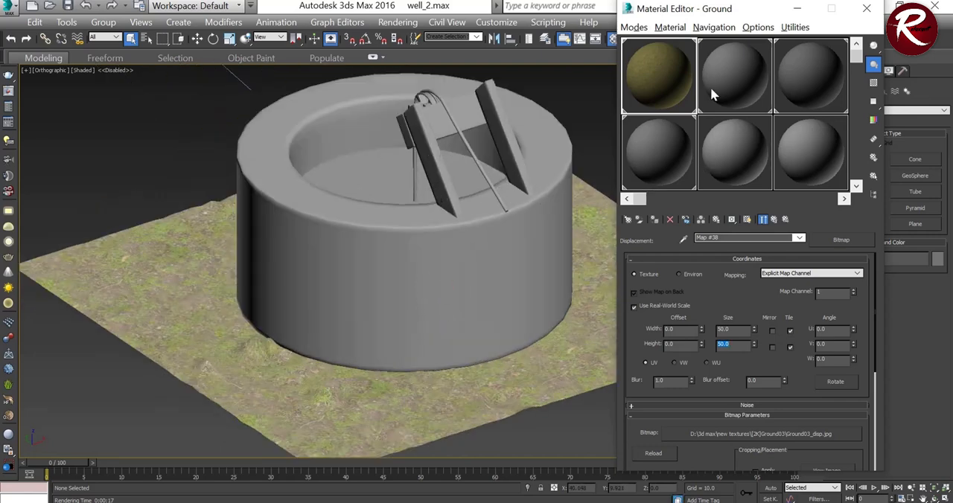
click(734, 75)
click(454, 293)
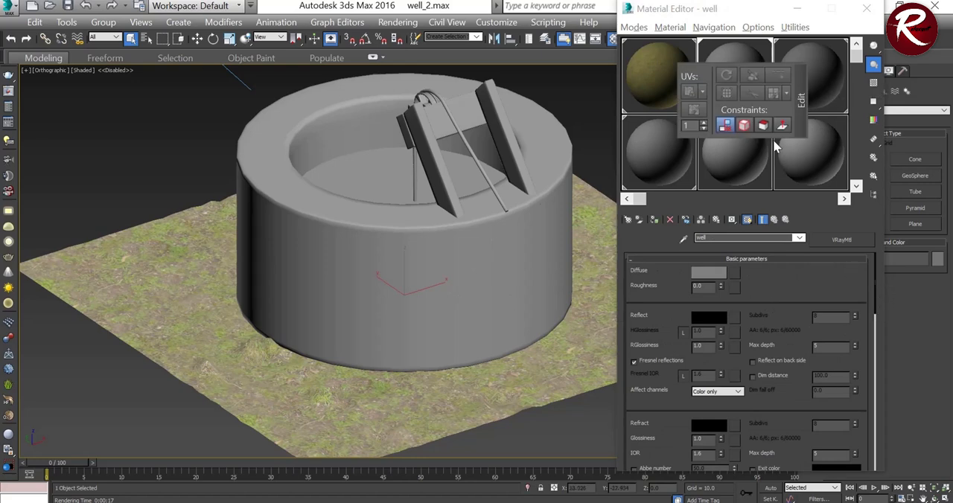
Step: Assign rock-slab-wall_albedo from the rock-slab-wall1-bl folder to the well material's Diffuse map
click(825, 271)
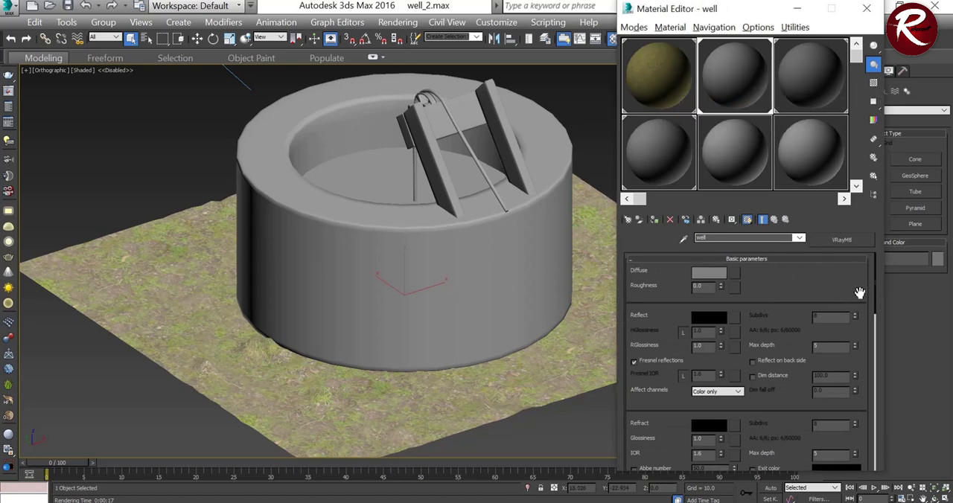
drag(877, 284, 886, 423)
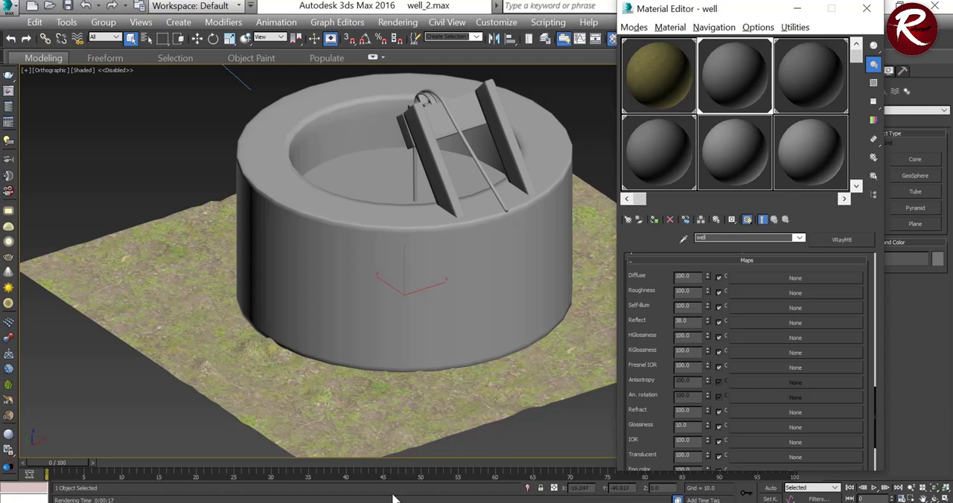
key(alt+Tab)
double_click(192, 208)
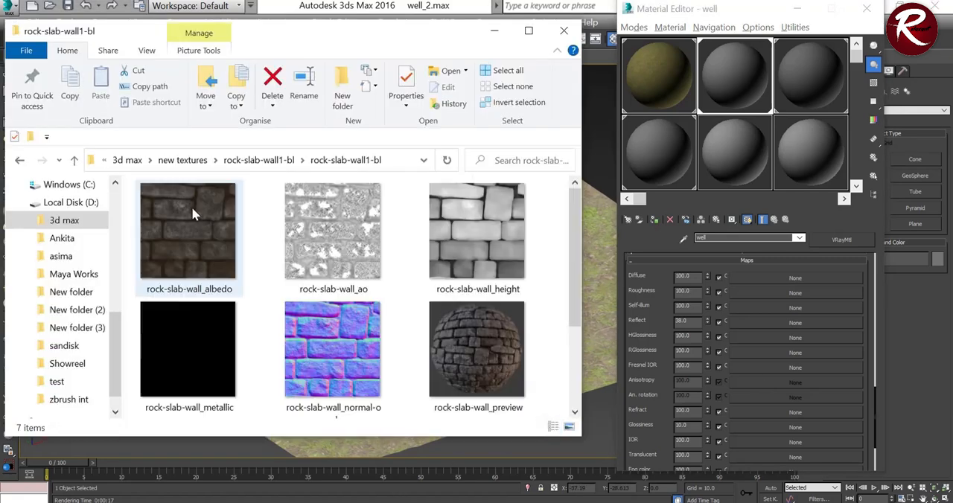
drag(201, 249, 741, 304)
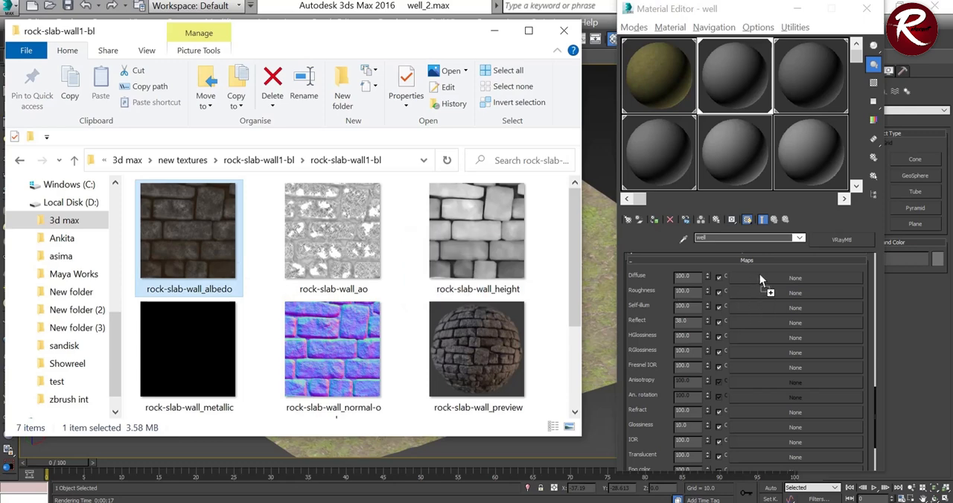
drag(760, 274, 759, 274)
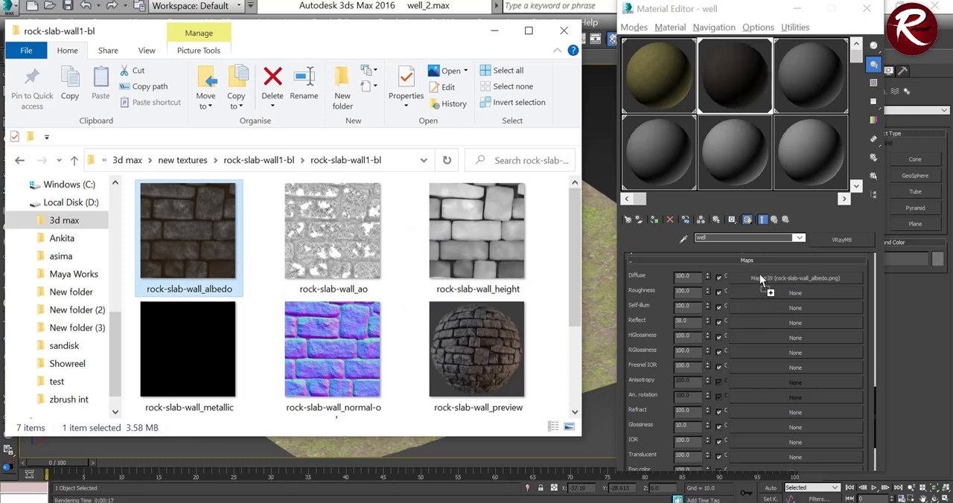
Step: Assign rock-slab-wall_ao to the well material's Reflect map and rock-slab-wall_metallic to its Glossiness map
click(372, 277)
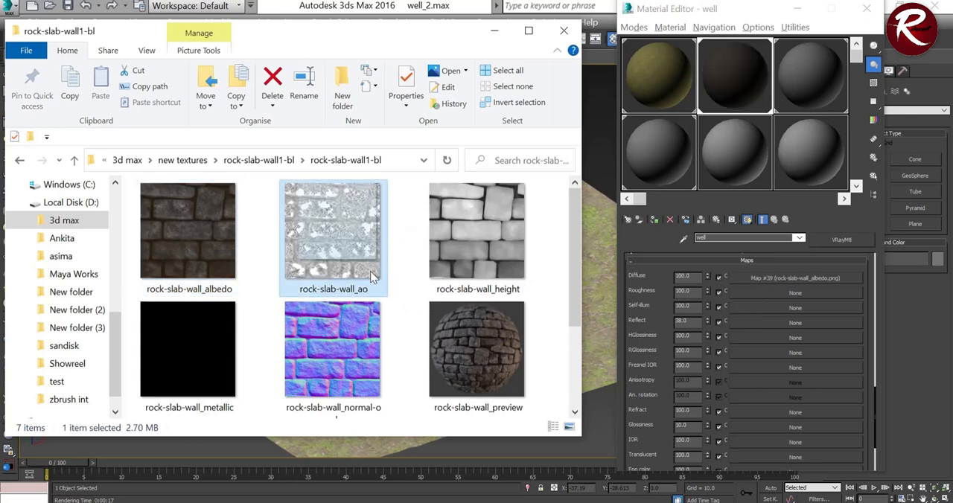
drag(373, 277, 826, 321)
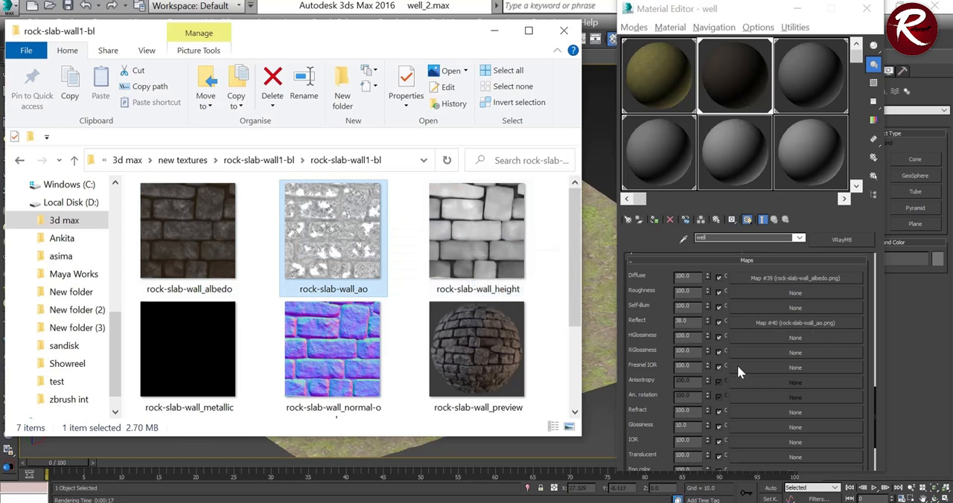
scroll(738, 366, down, 5)
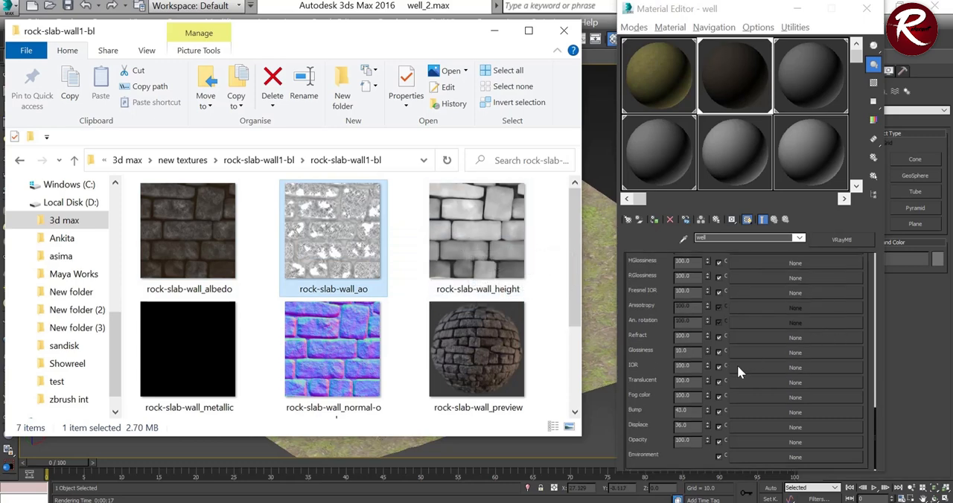
scroll(208, 339, down, 1)
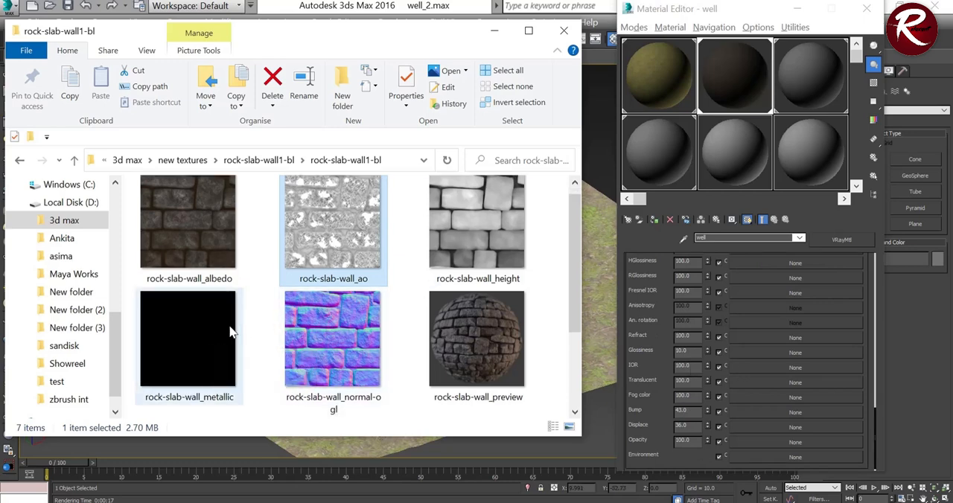
drag(221, 325, 787, 354)
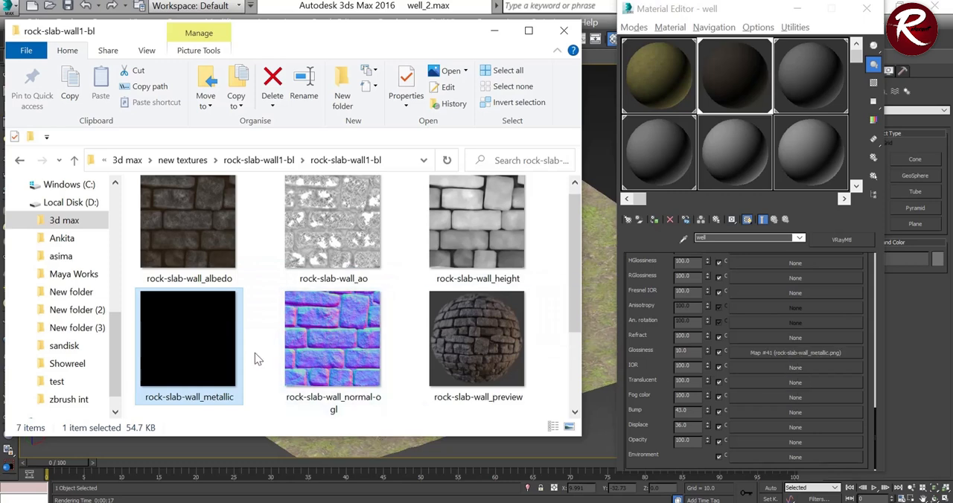
Step: Assign rock-slab-wall_normal-ogl to the well material's Bump map and rock-slab-wall_height to its Displace map
drag(324, 353, 624, 410)
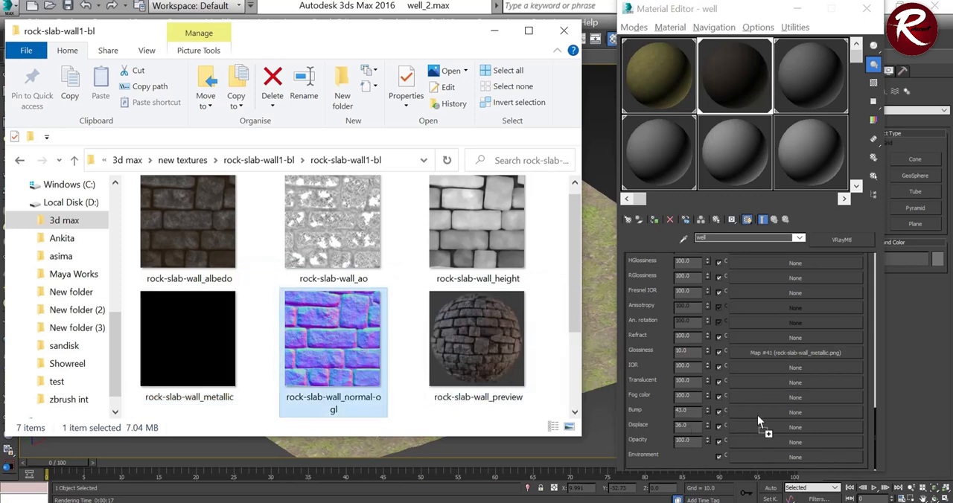
drag(758, 416, 759, 416)
drag(737, 414, 746, 410)
drag(491, 245, 759, 429)
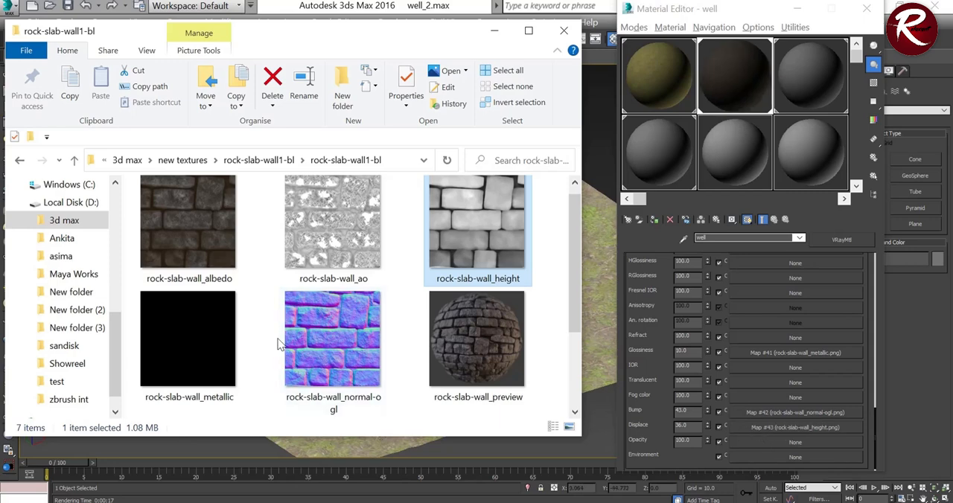
Step: Assign rock-slab-wall_roughness to the well material's Roughness map and minimize the texture folder window
scroll(422, 342, down, 2)
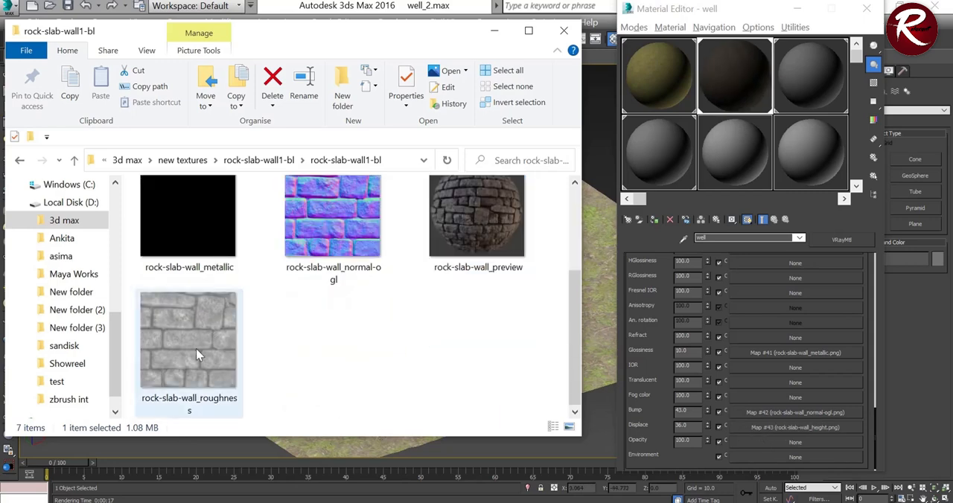
scroll(791, 328, up, 5)
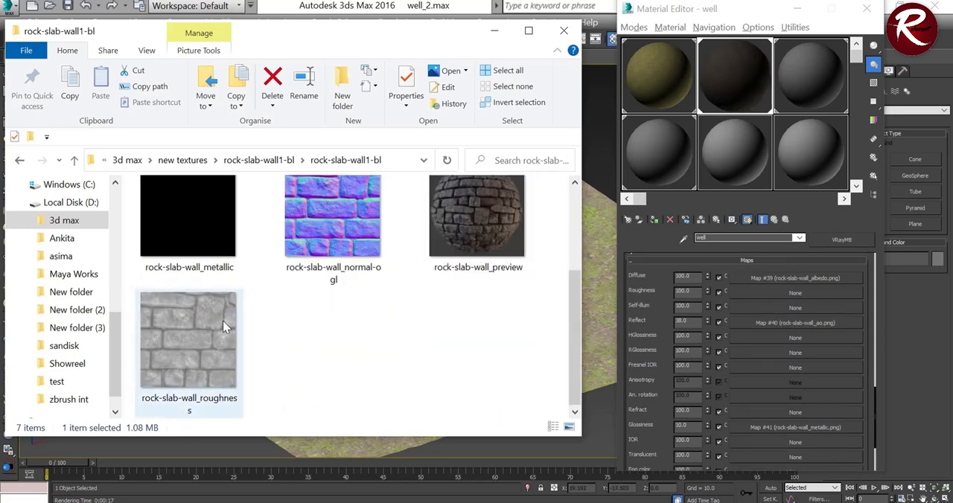
drag(223, 321, 803, 332)
drag(811, 294, 811, 294)
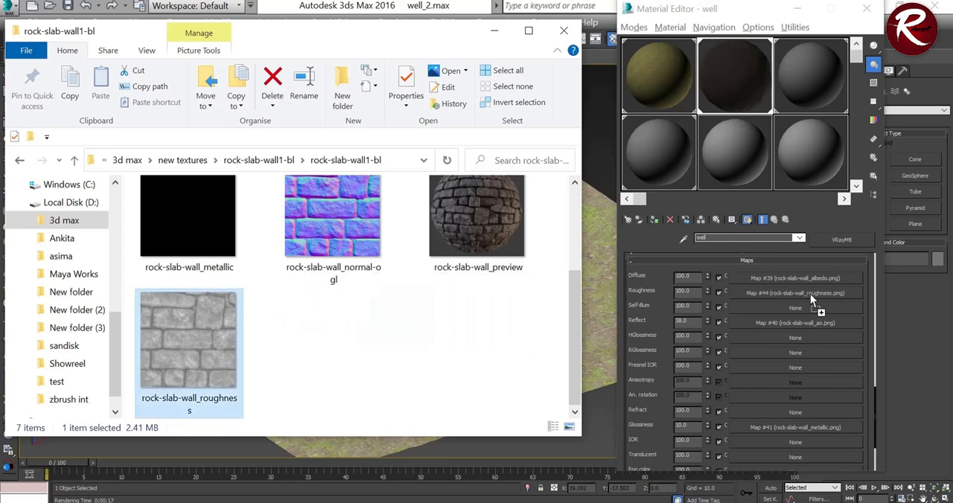
click(495, 31)
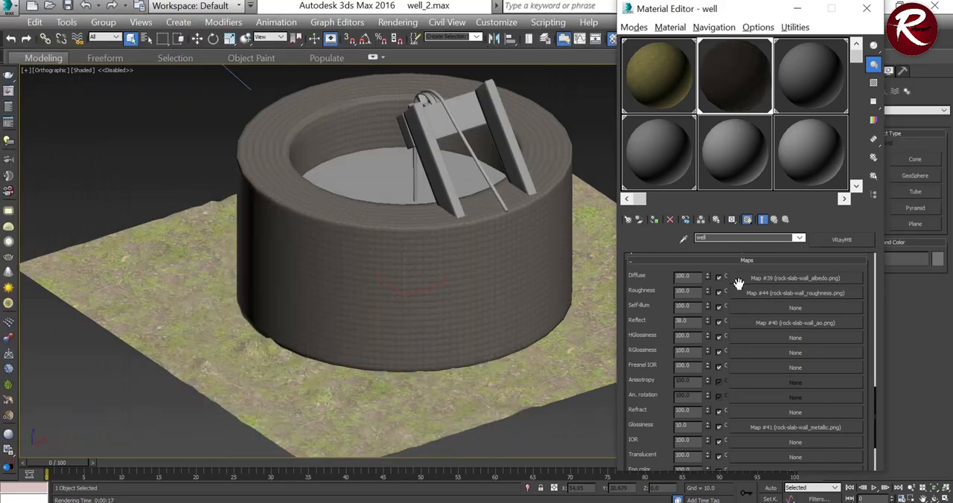
Step: Try a real-world size of 40 on the rock-slab-wall_albedo diffuse map, set its width and height to 30, and return to the well material
scroll(454, 234, up, 4)
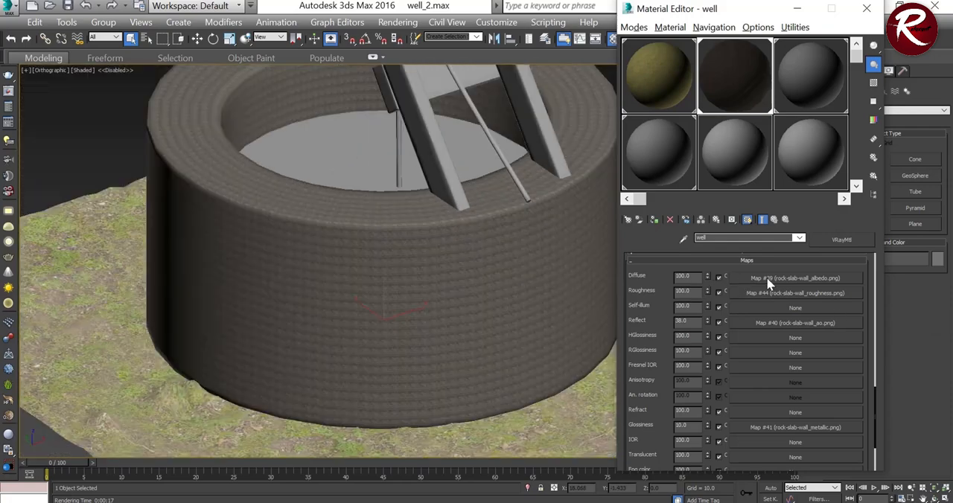
click(769, 280)
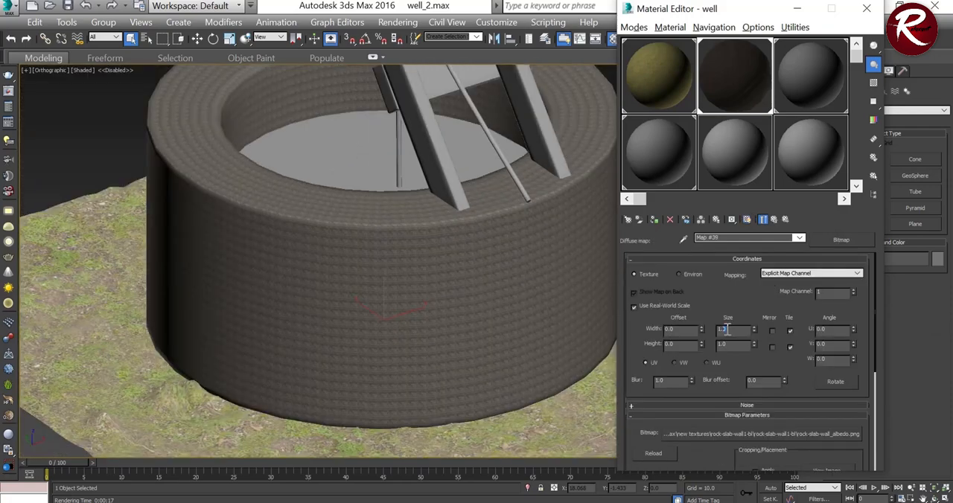
drag(728, 329, 707, 329)
text(40)
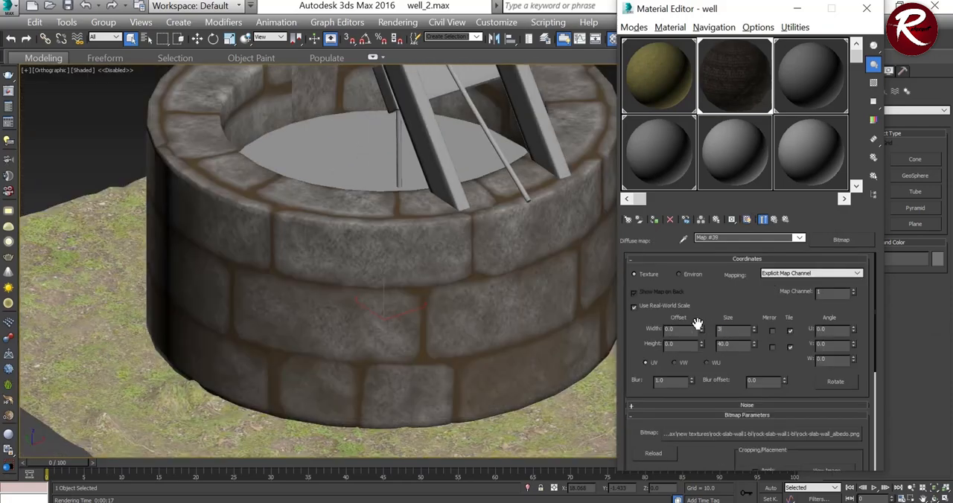
text(0)
drag(734, 345, 700, 345)
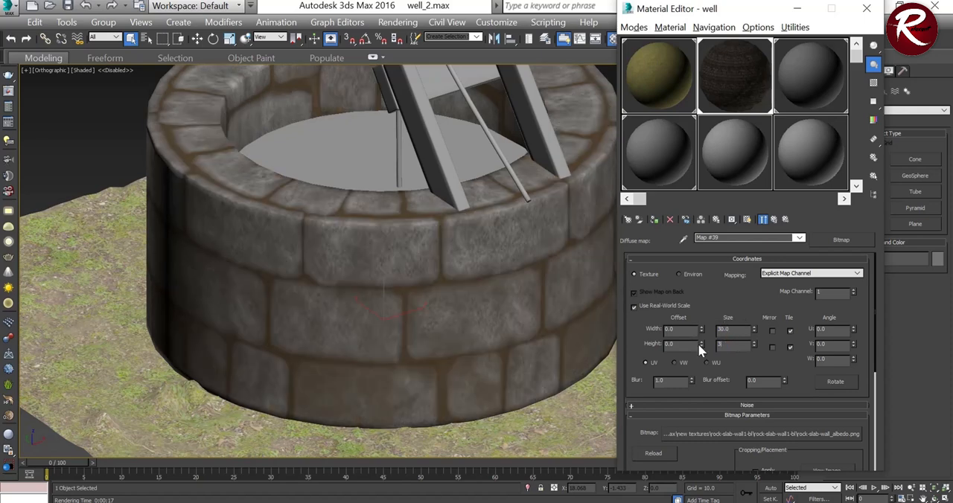
key(Return)
scroll(385, 330, down, 5)
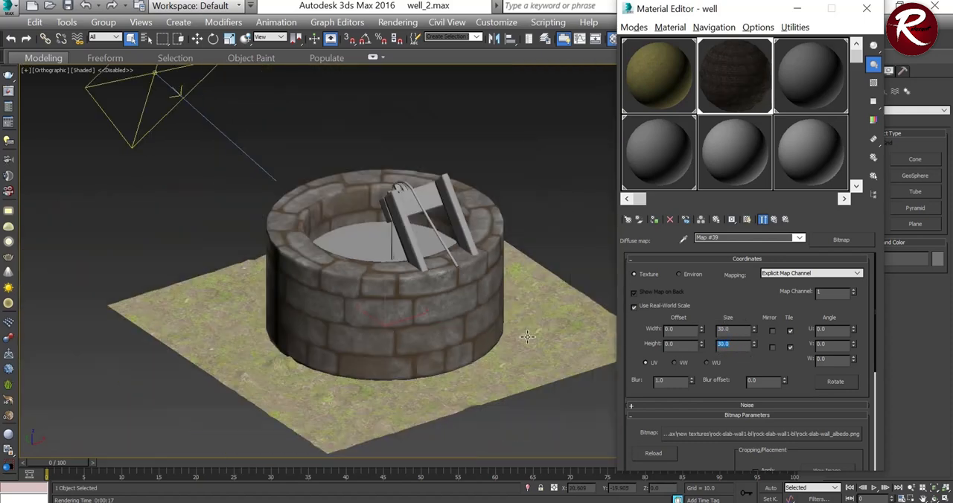
scroll(438, 335, up, 5)
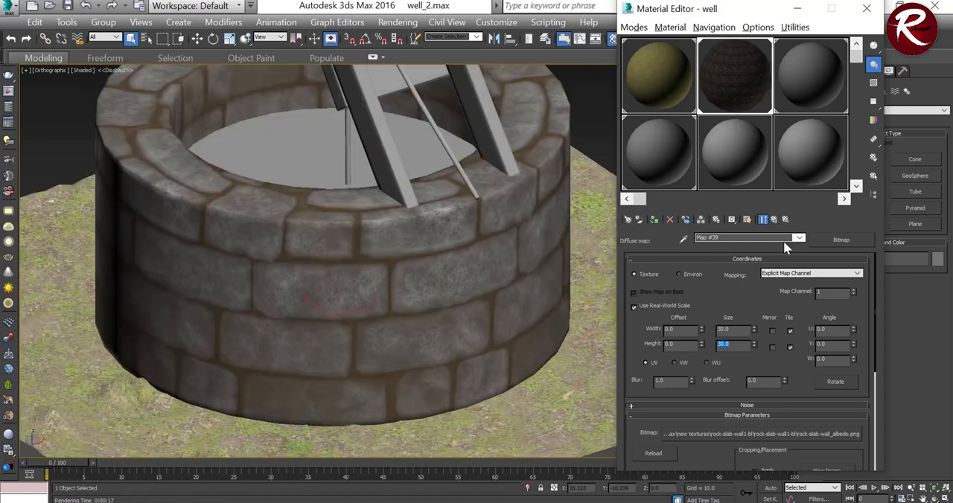
click(773, 219)
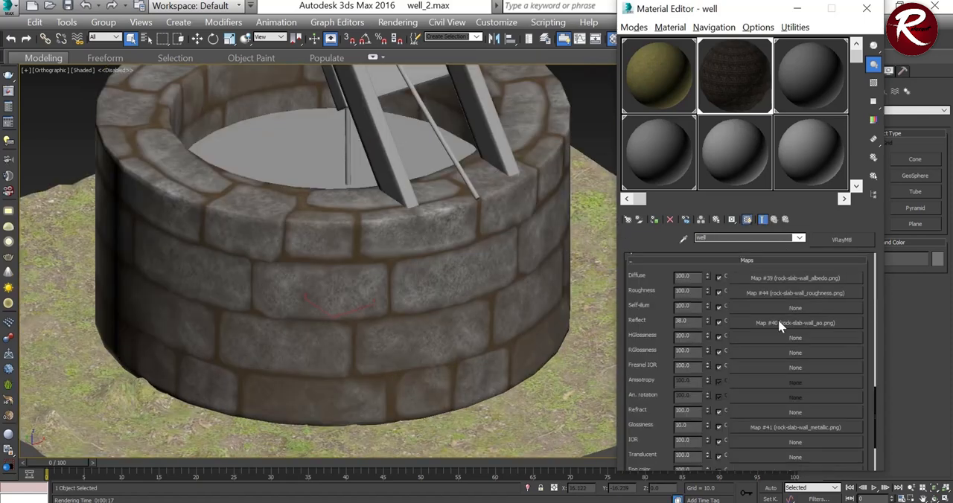
Step: Set the real-world width and height of the rock-slab-wall_roughness map to 30 and return to the well material
click(775, 296)
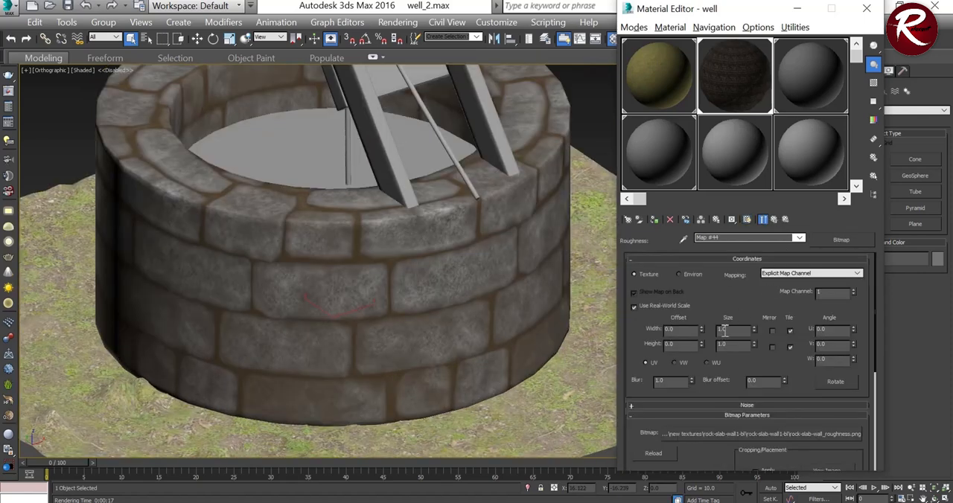
text(30)
double_click(734, 346)
text(3)
click(774, 219)
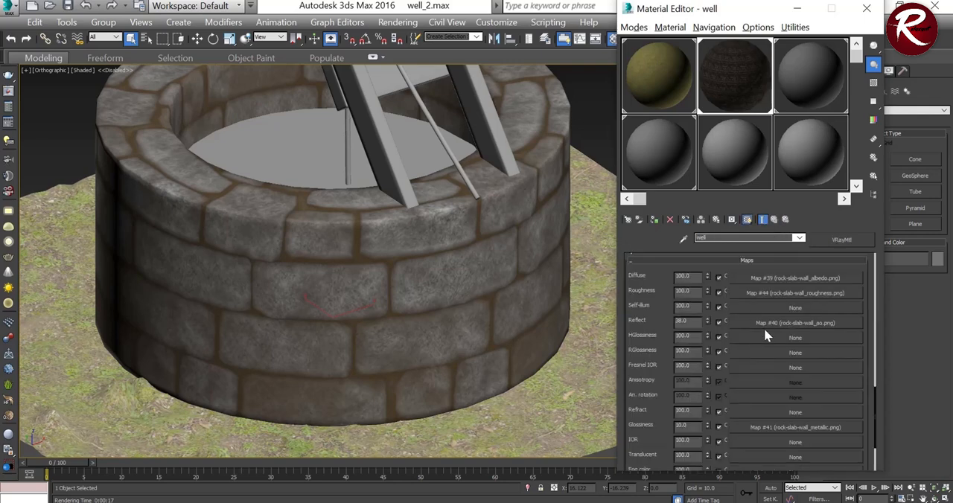
Step: Set the real-world width and height of the rock-slab-wall_ao reflect map to 30 and return to the well material
click(765, 323)
double_click(728, 329)
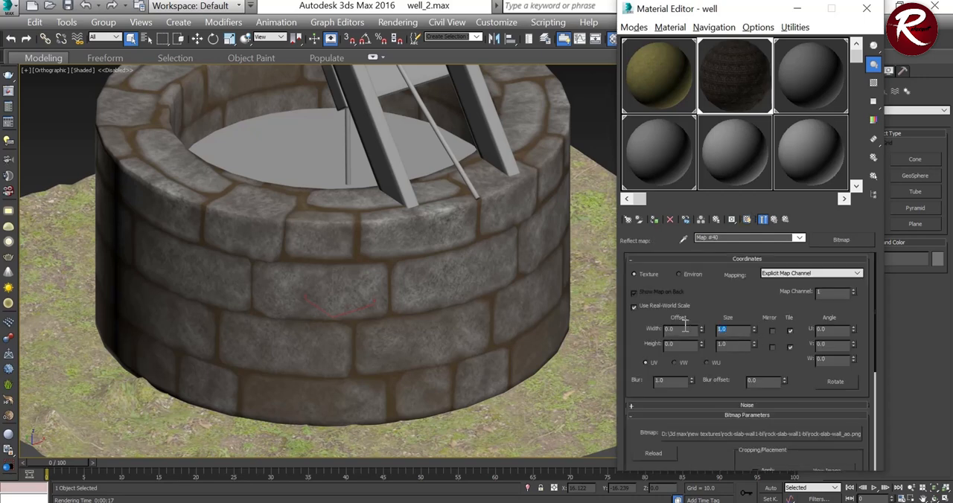
text(30)
key(Tab)
click(775, 219)
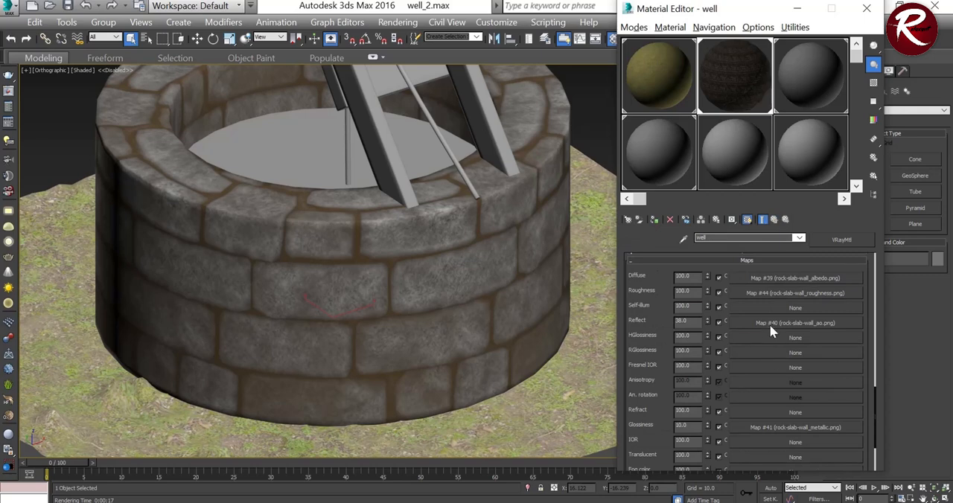
click(770, 324)
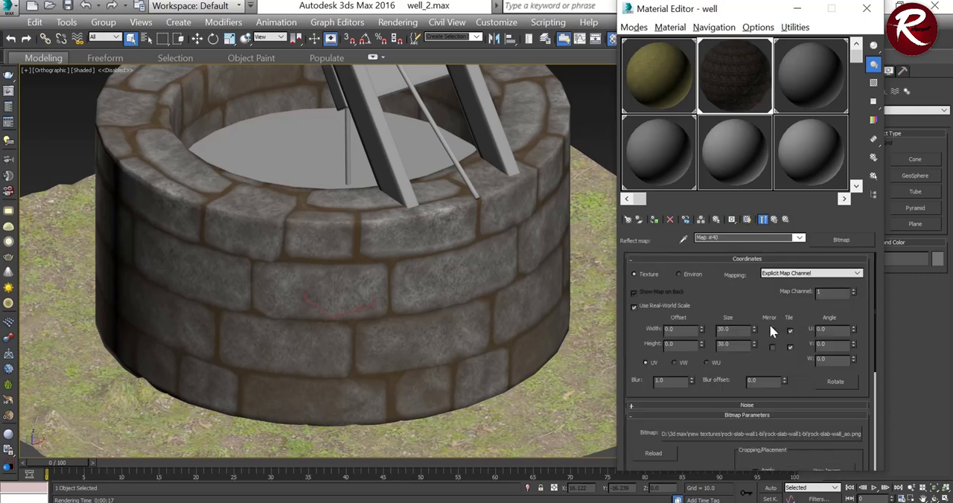
click(776, 219)
Step: Set the real-world width and height of the rock-slab-wall_metallic glossiness map to 30 and return to the well material
scroll(776, 376, down, 2)
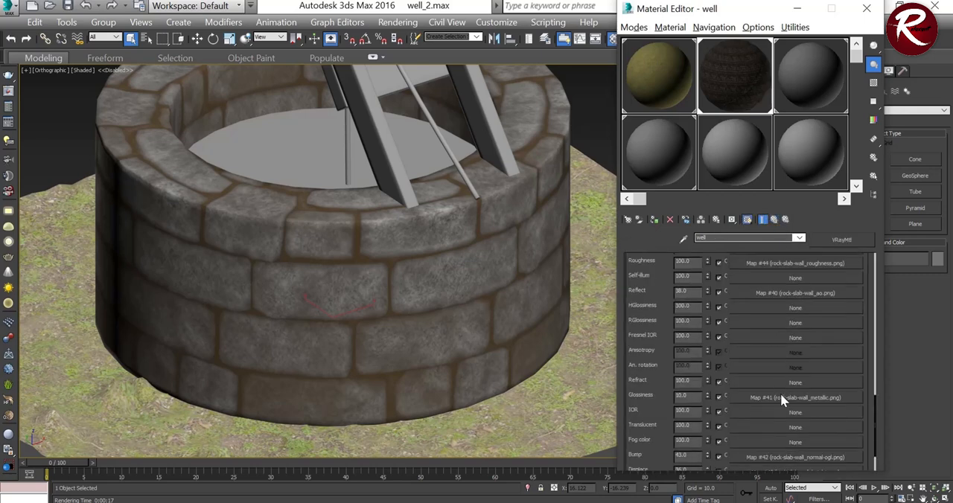
click(781, 394)
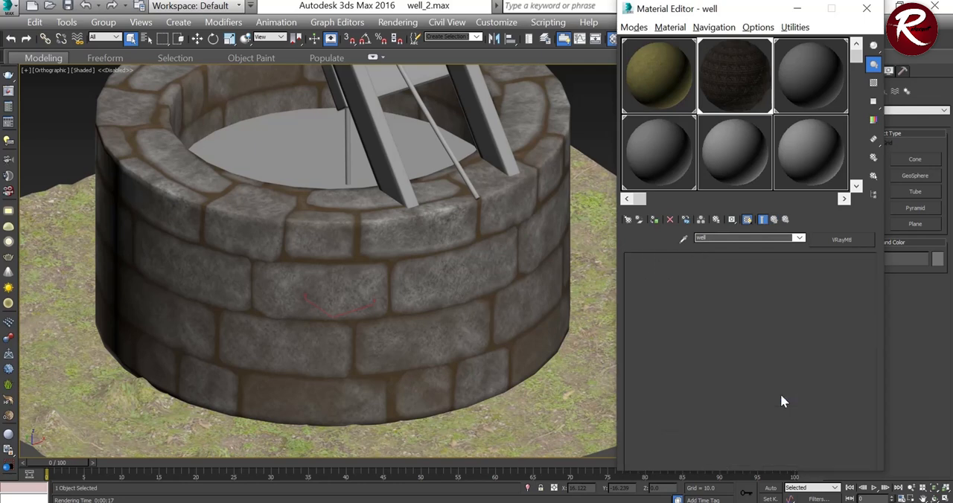
click(775, 218)
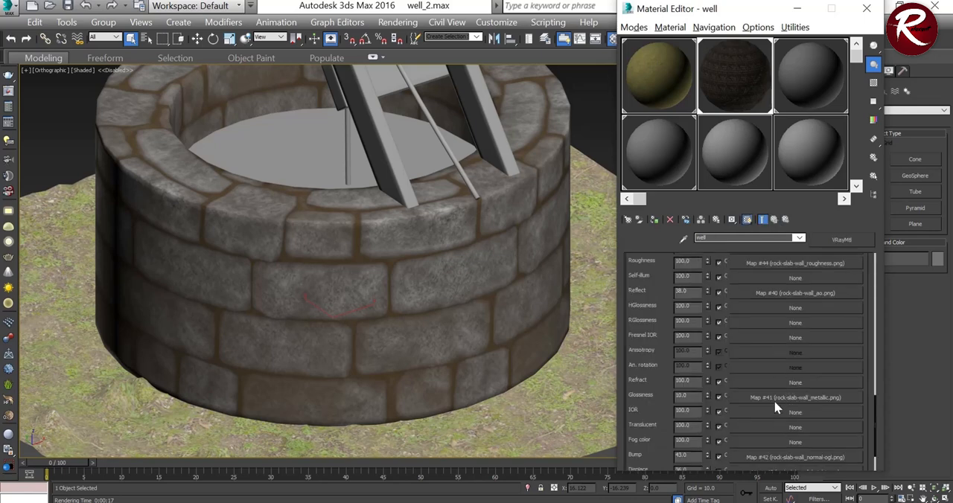
click(777, 397)
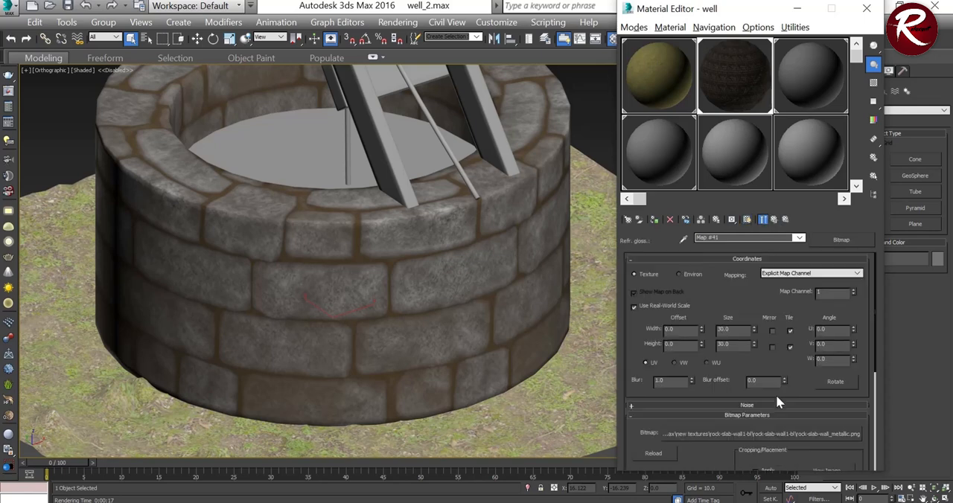
click(775, 219)
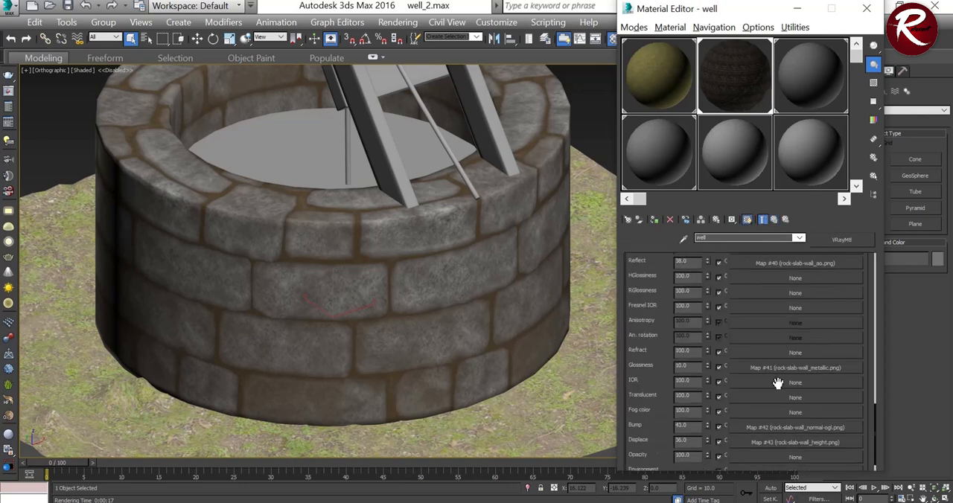
Step: Set the real-world width and height of the rock-slab-wall_normal-ogl bump map to 30 and return to the well material
click(785, 404)
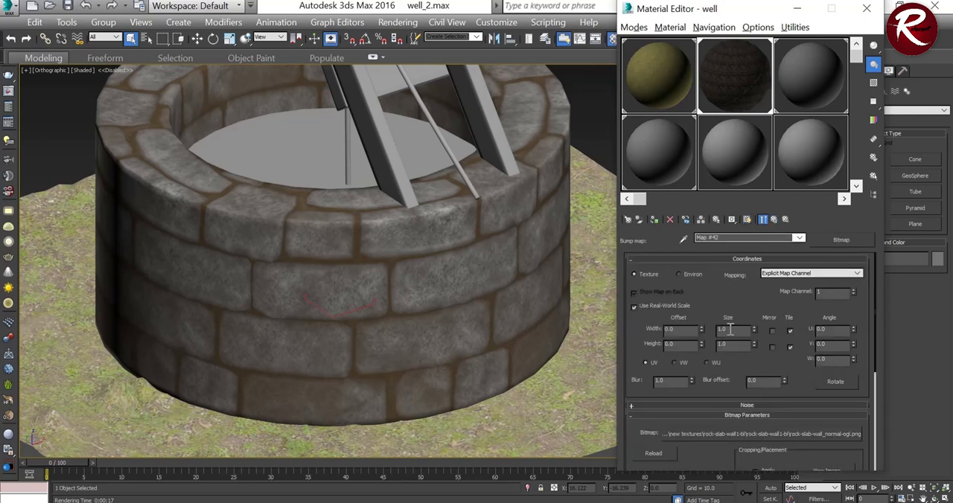
drag(733, 330, 689, 324)
text(30)
drag(736, 344, 698, 344)
text(30)
click(777, 222)
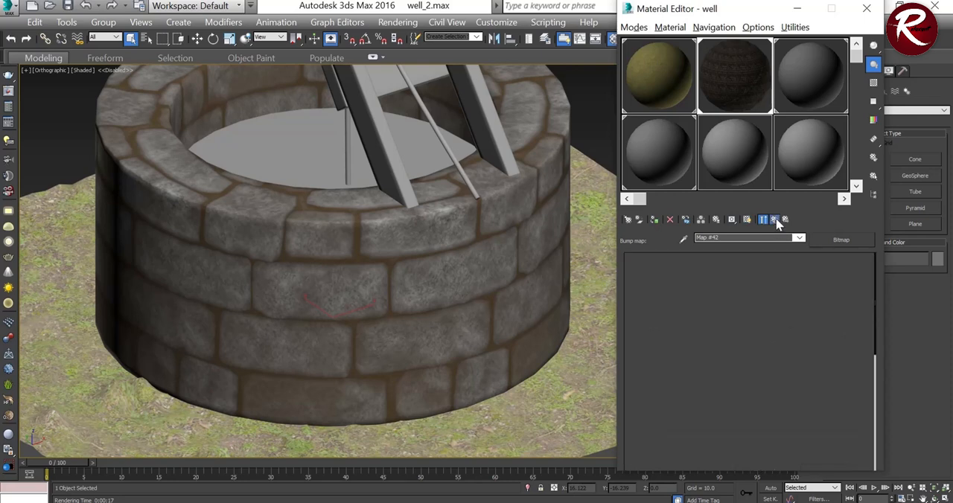
Step: Set the real-world width and height of the rock-slab-wall_height displacement map to 30 and return to the well material
click(795, 418)
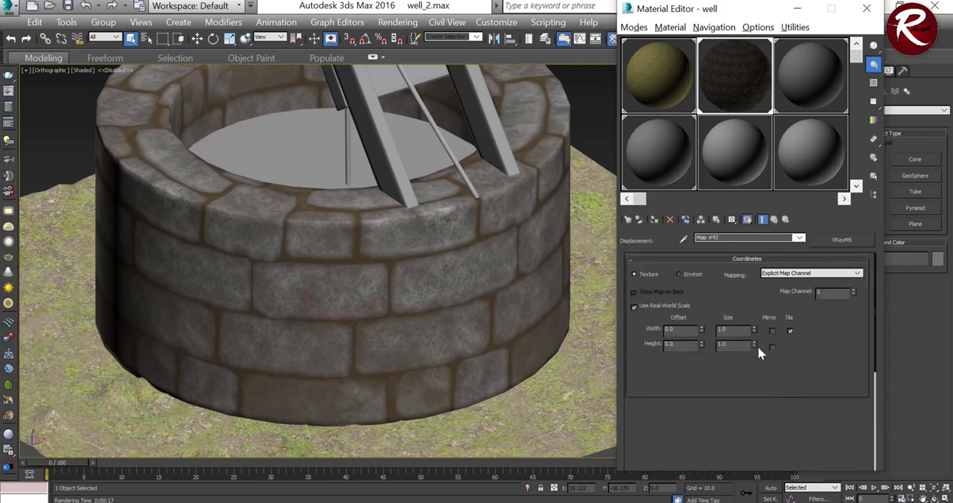
drag(727, 329, 704, 343)
text(30)
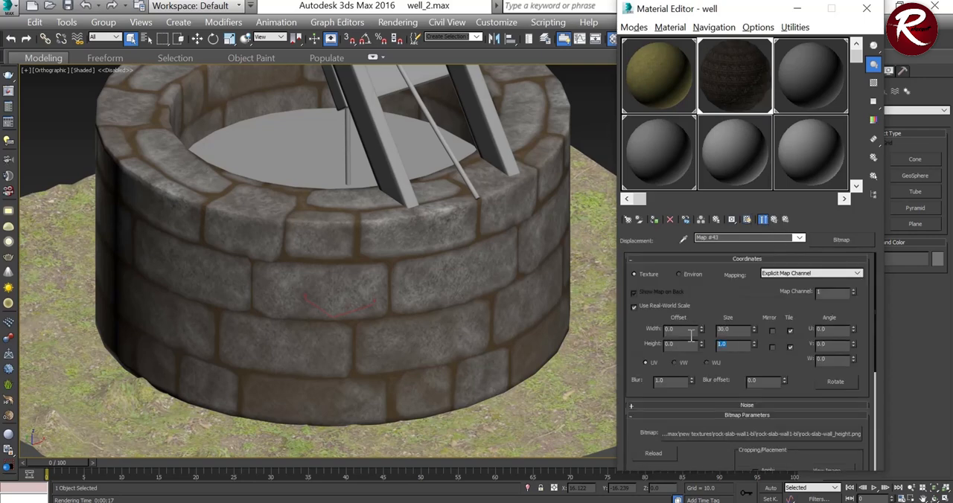
text(30)
key(Return)
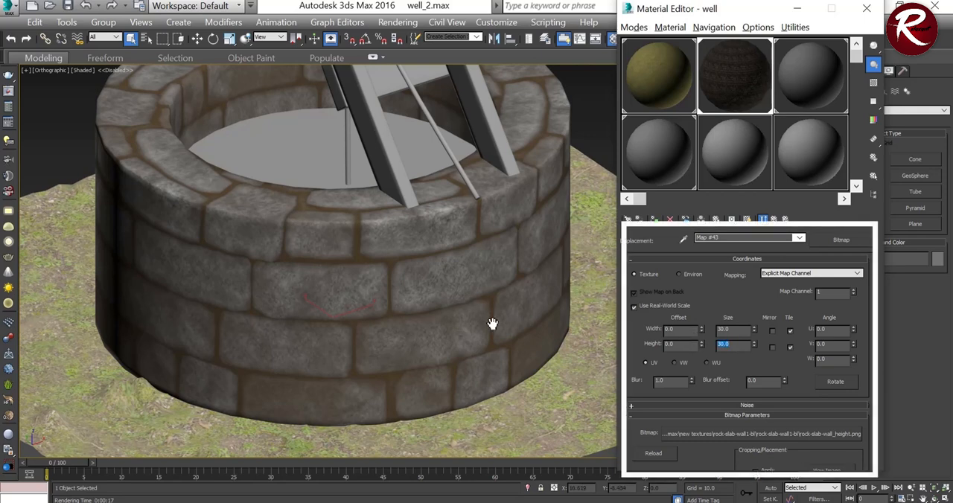
click(763, 221)
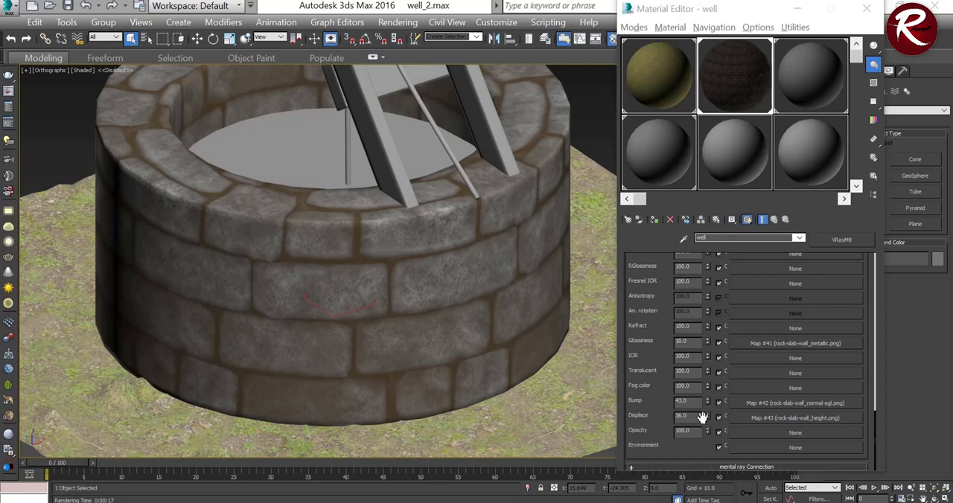
Step: Lower the well material's Bump amount to 5 and its Displace amount to 6
mouse_move(707, 416)
mouse_down()
mouse_move(708, 434)
mouse_move(708, 405)
mouse_move(708, 418)
mouse_up()
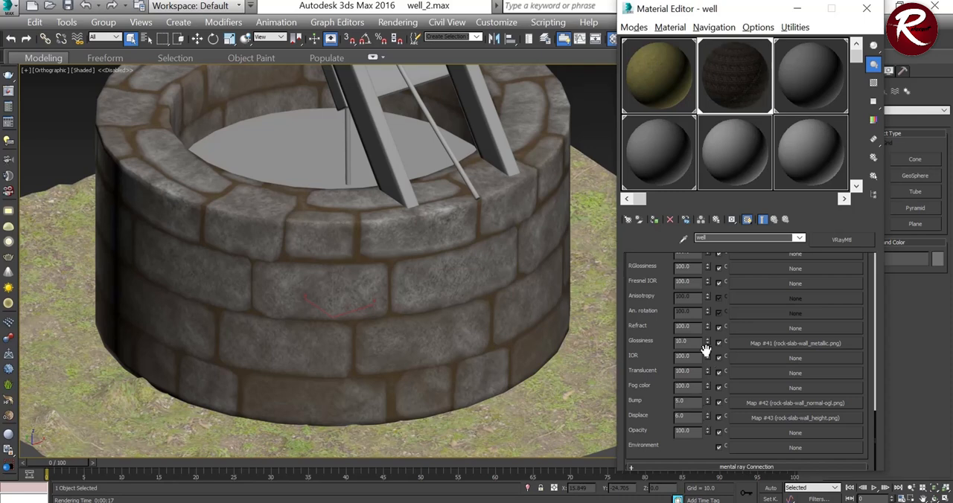
Step: Make the wooden plank V-Ray material active for editing and bring its map slots into view
scroll(689, 342, up, 6)
scroll(654, 321, up, 2)
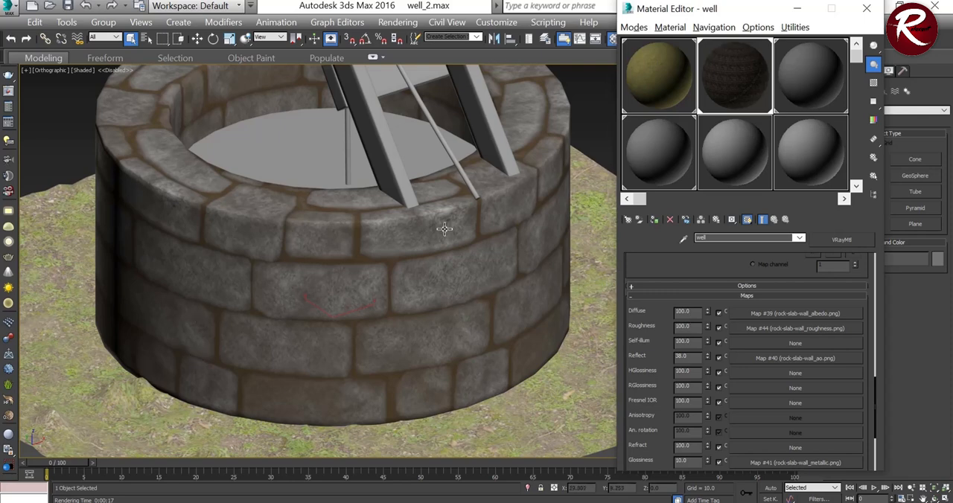
scroll(444, 228, down, 3)
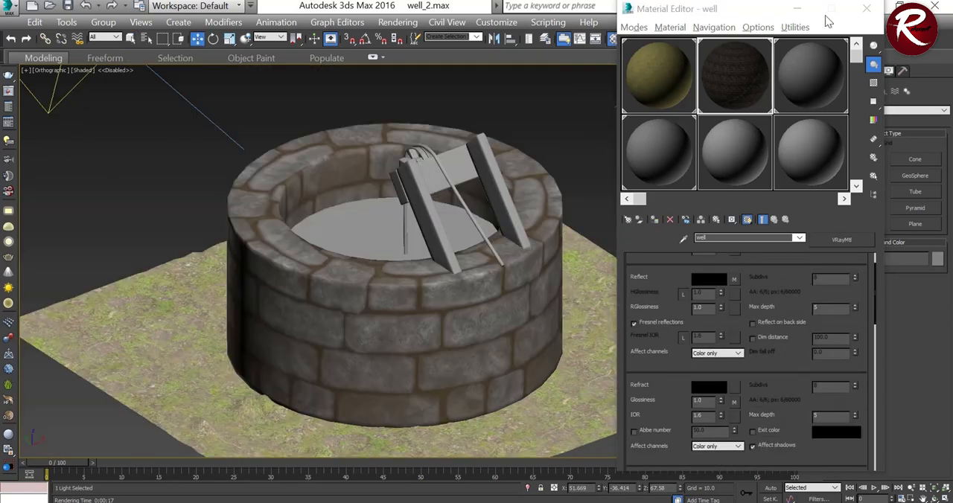
click(819, 72)
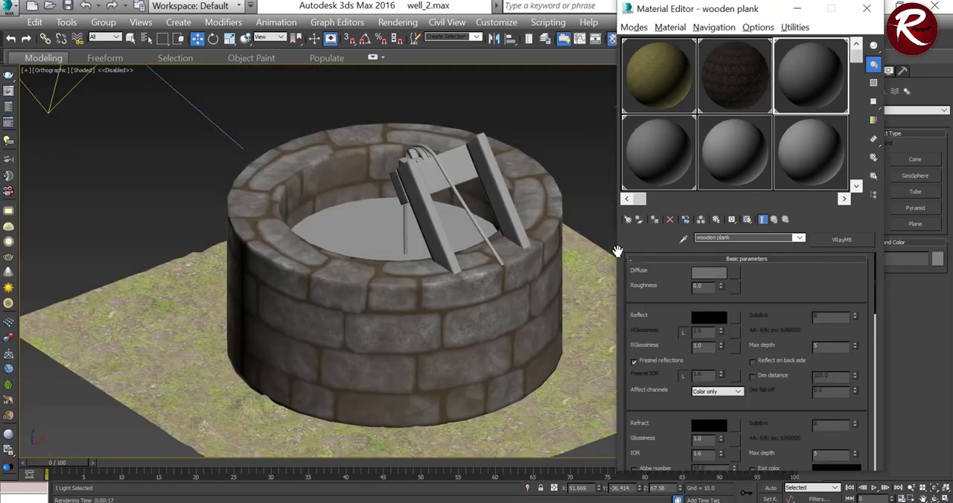
scroll(845, 298, down, 10)
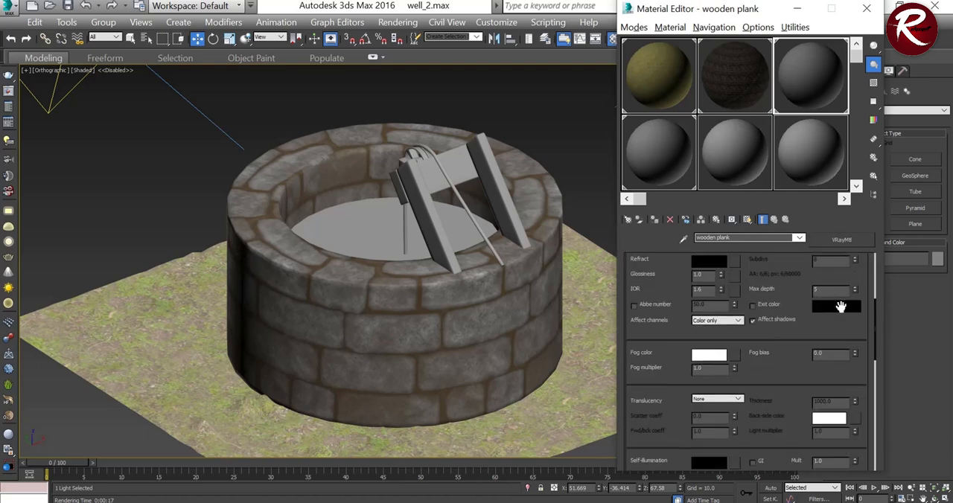
scroll(766, 397, down, 5)
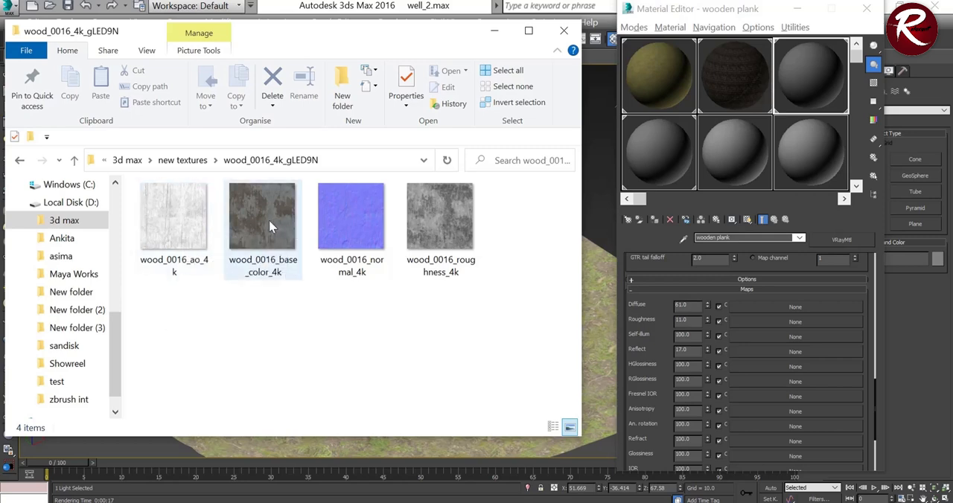
Step: Assign wood_0016_base_color_4k to the wooden plank's Diffuse, wood_0016_ao_4k to its Reflect and wood_0016_roughness_4k to its Roughness
drag(265, 223, 684, 311)
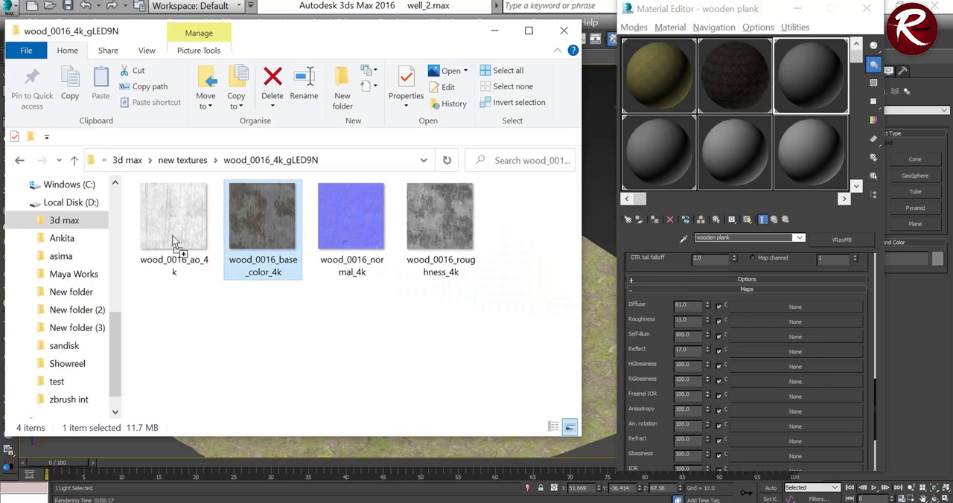
drag(162, 224, 771, 354)
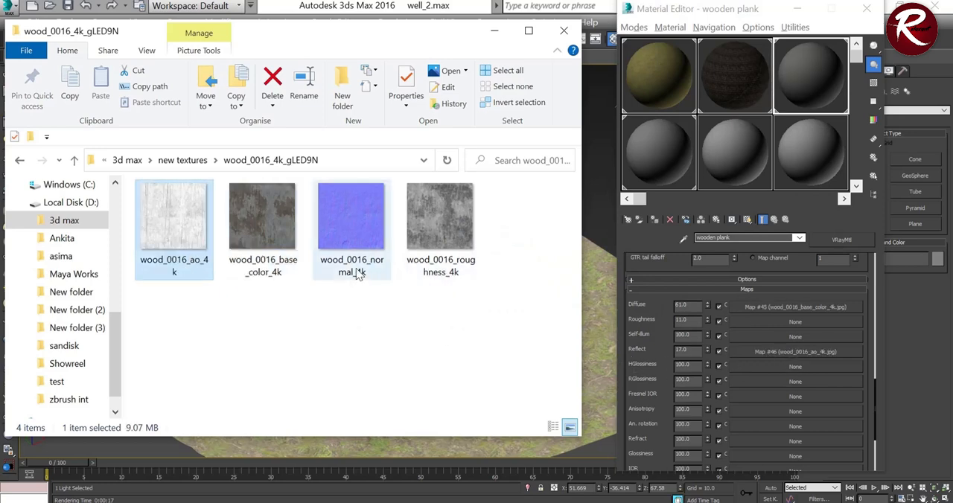
scroll(798, 398, down, 1)
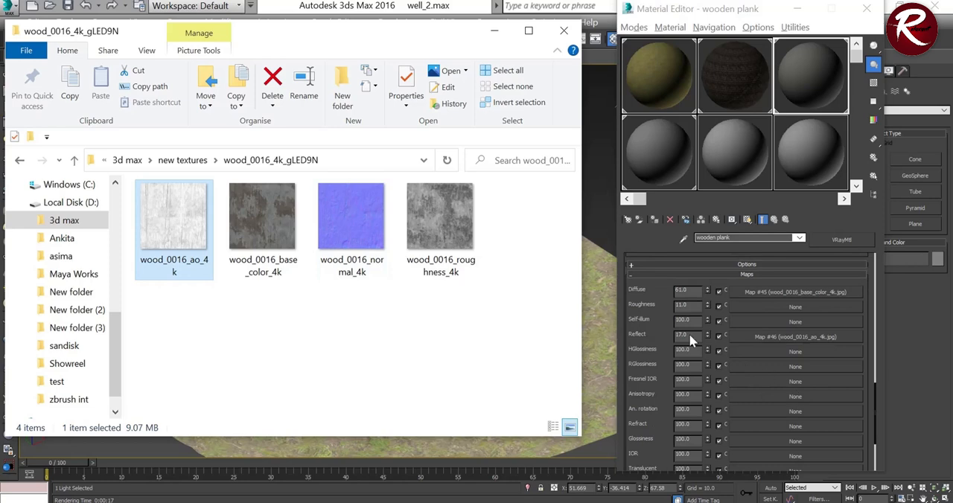
click(440, 218)
drag(746, 306, 748, 307)
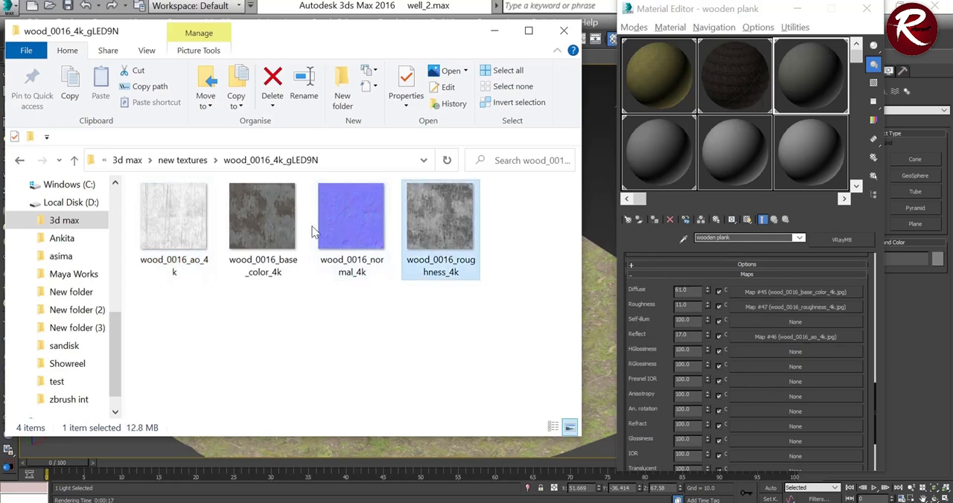
Step: Assign wood_0016_normal_4k to the wooden plank material's Bump slot and put the texture folder away
scroll(753, 373, down, 6)
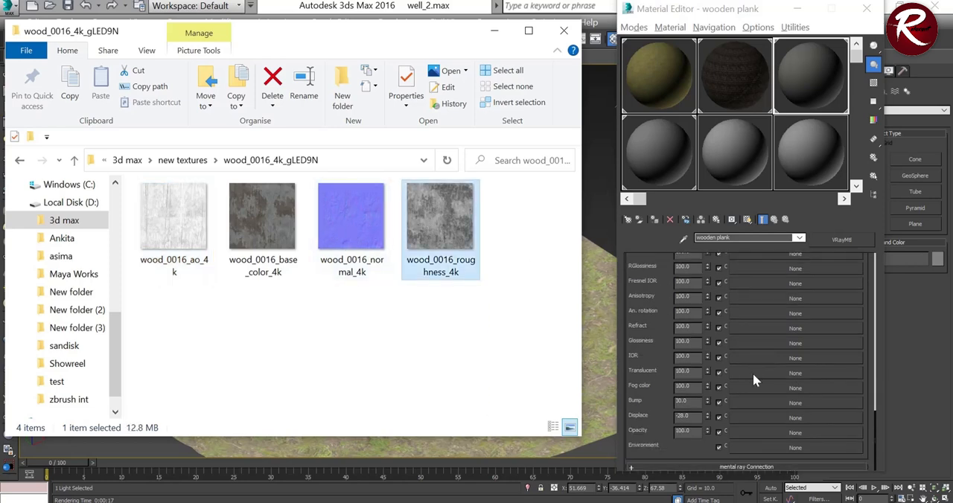
drag(366, 233, 771, 405)
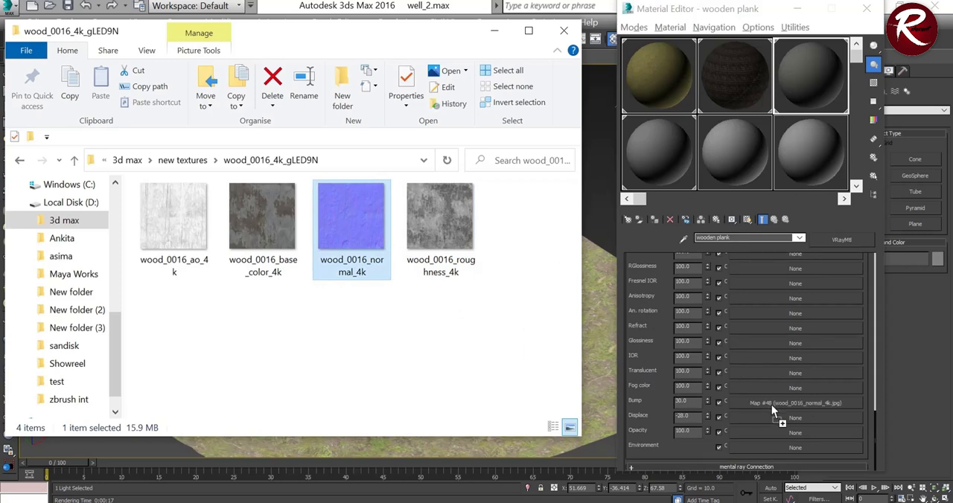
click(496, 32)
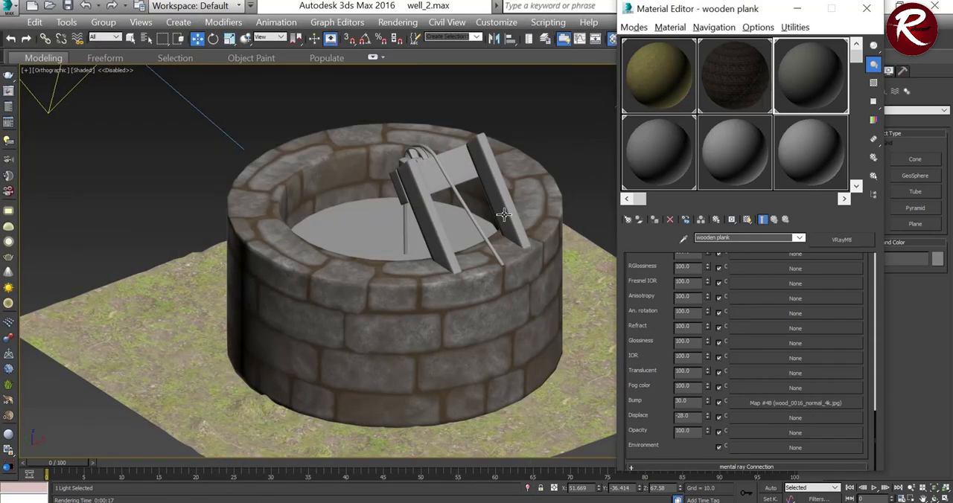
Step: Show the wooden plank material in the viewport, set its diffuse map's real-world width and height to 50, and return to the material
scroll(521, 152, up, 4)
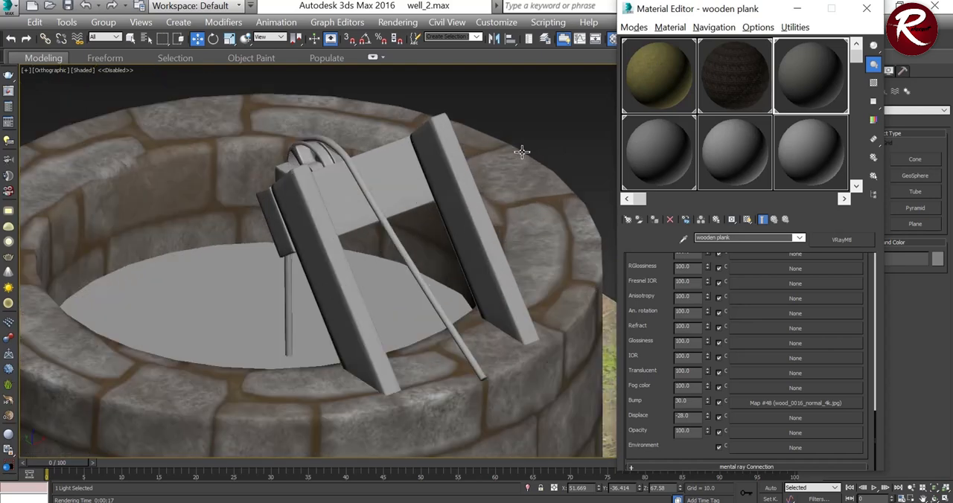
click(749, 219)
scroll(778, 395, up, 5)
click(770, 296)
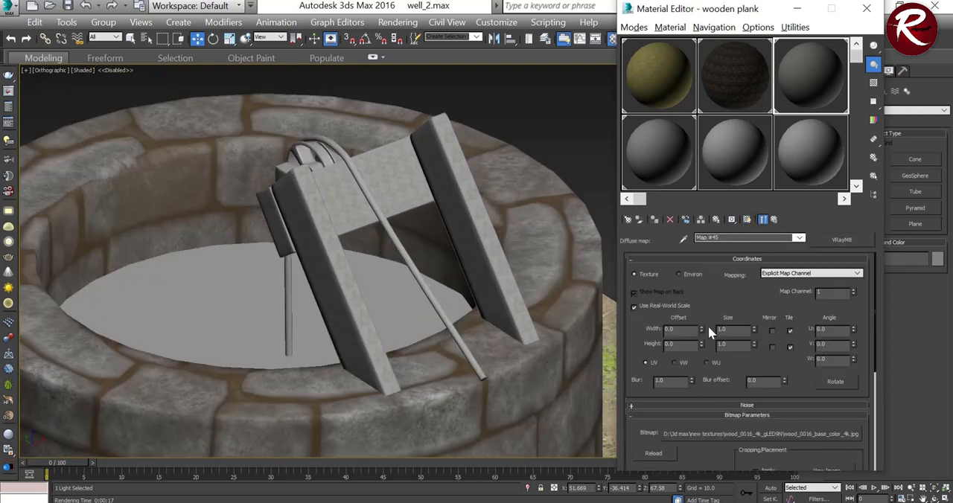
double_click(736, 330)
text(50)
key(Tab)
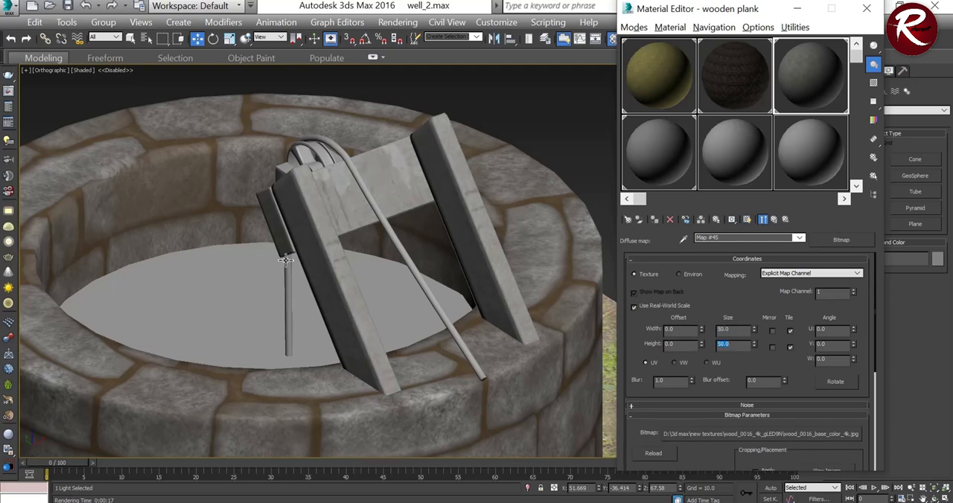
scroll(313, 215, up, 5)
scroll(313, 215, down, 5)
click(763, 220)
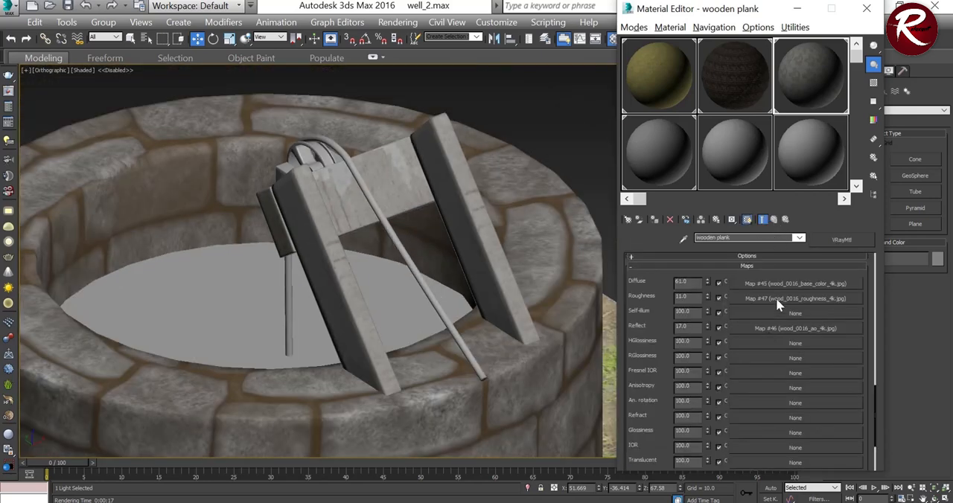
Step: Set the real-world size of the wood_0016_roughness_4k map to match the diffuse map and return to the wooden plank material
click(776, 298)
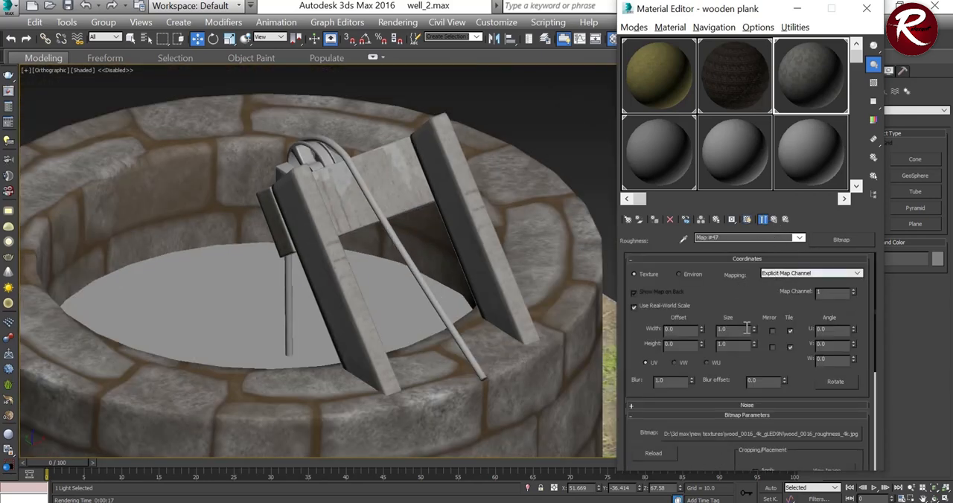
double_click(747, 328)
text(50)
key(Tab)
click(774, 219)
Step: Set the real-world width and height of the wood_0016_ao_4k reflection map to 50 and return to the wooden plank material
click(777, 328)
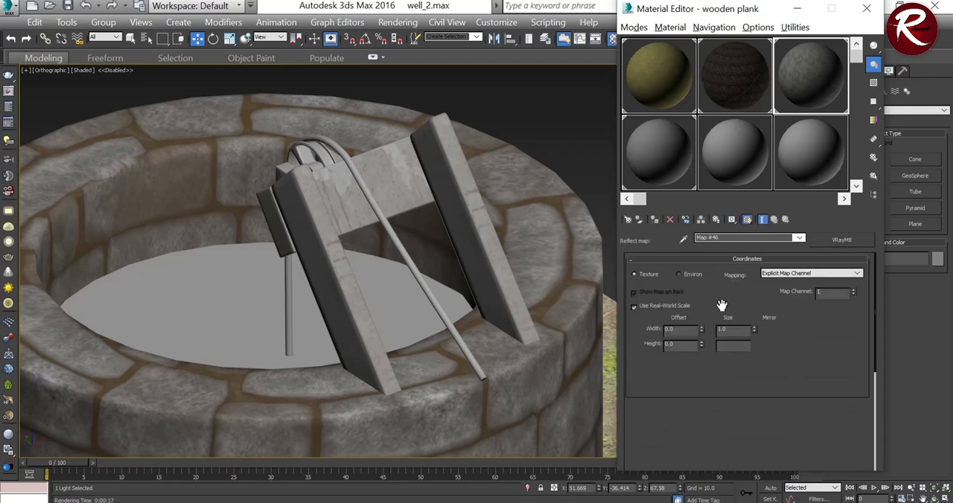
double_click(742, 331)
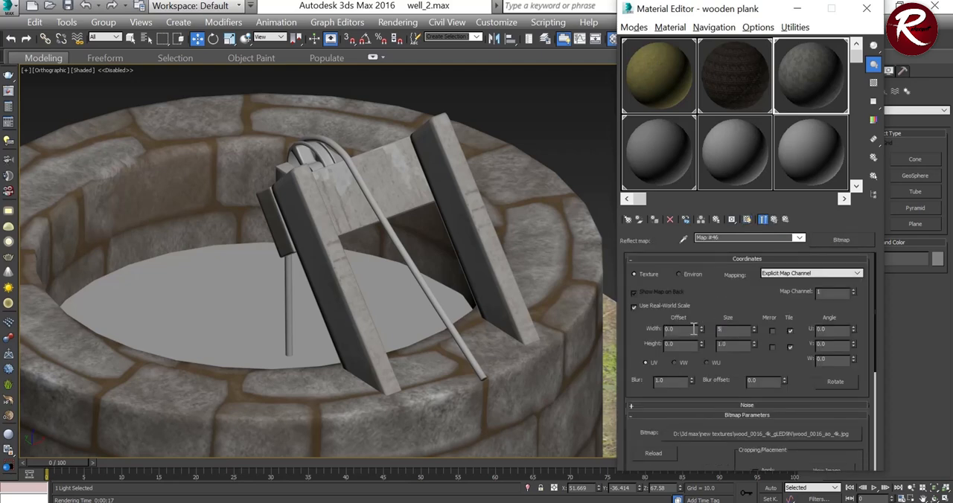
double_click(732, 345)
text(50)
key(Return)
click(763, 220)
Step: Set the real-world width and height of the wood_0016_normal_4k bump map to 50
scroll(756, 369, down, 5)
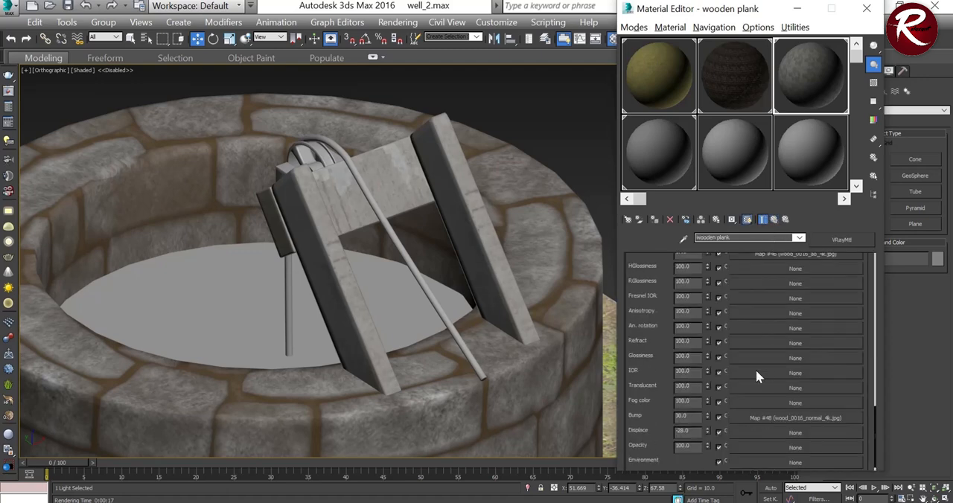
click(776, 402)
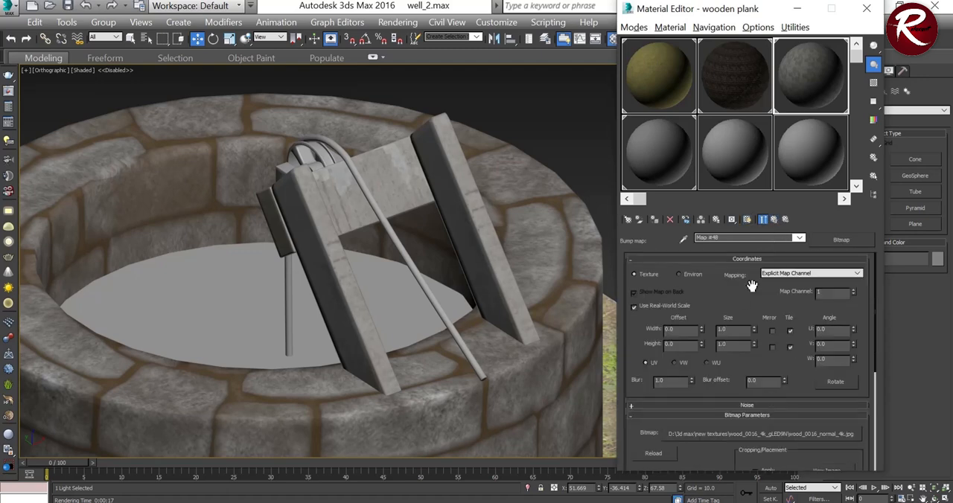
text(50)
key(Tab)
text(50)
key(Return)
scroll(434, 230, down, 5)
scroll(421, 231, up, 2)
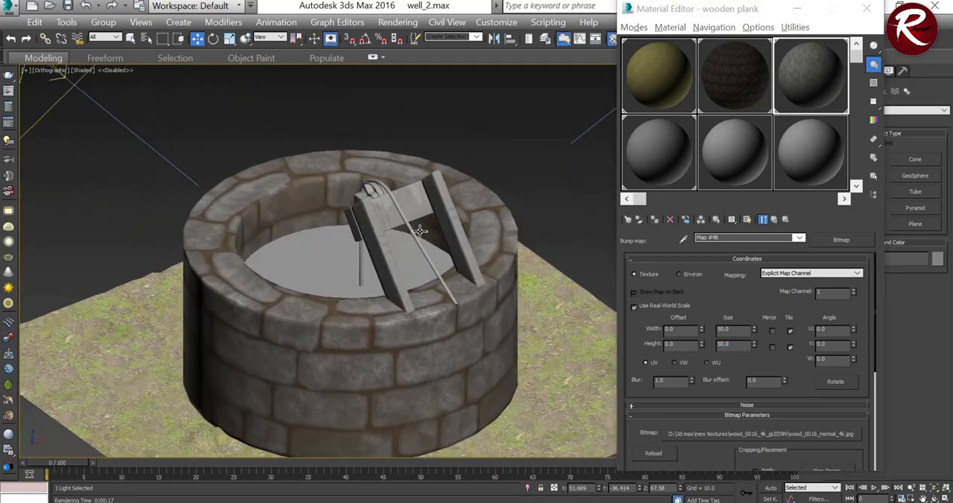
scroll(421, 232, up, 3)
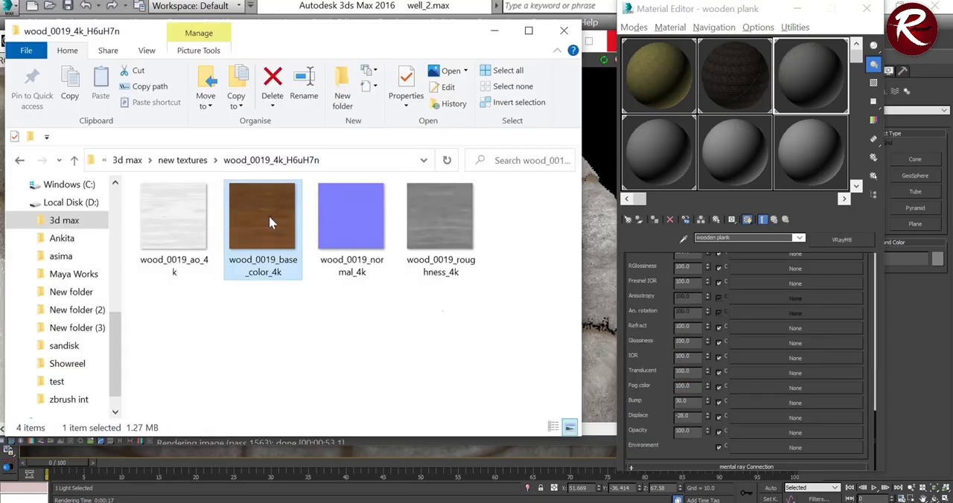
Step: Assign wood_0019_base_color_4k to the wooden plank material's Diffuse slot and wood_0019_roughness_4k to its Roughness slot
scroll(848, 355, up, 5)
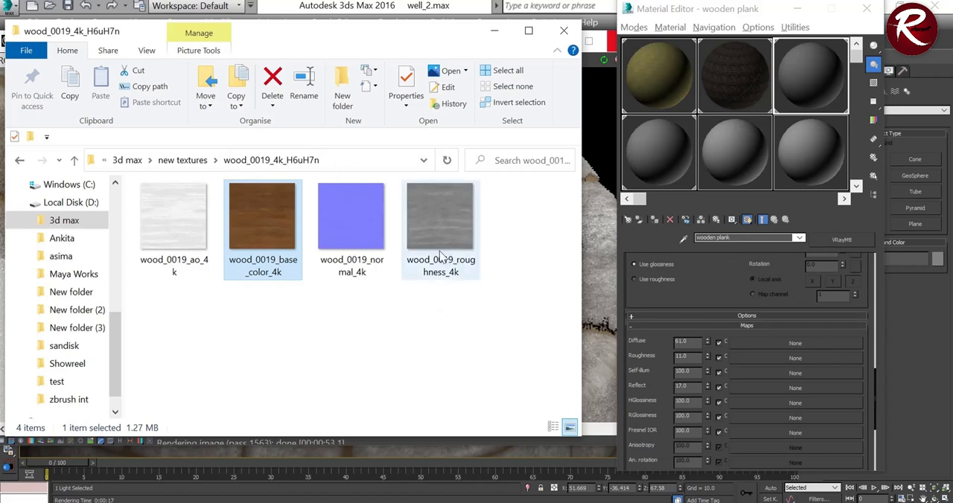
drag(280, 229, 795, 343)
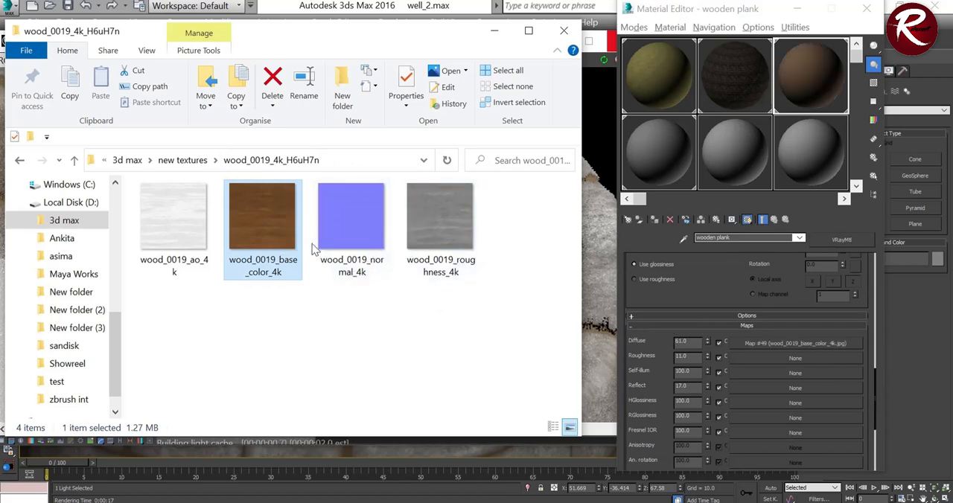
drag(464, 252, 662, 382)
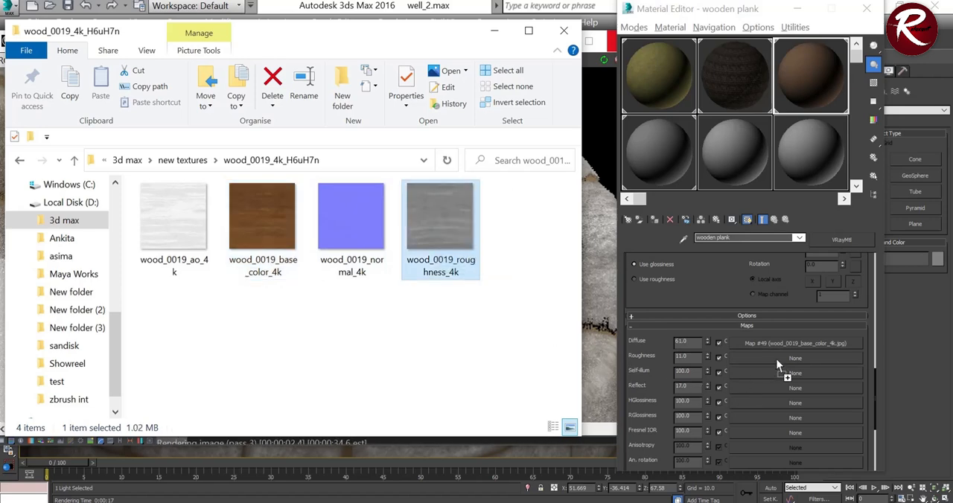
drag(776, 359, 776, 359)
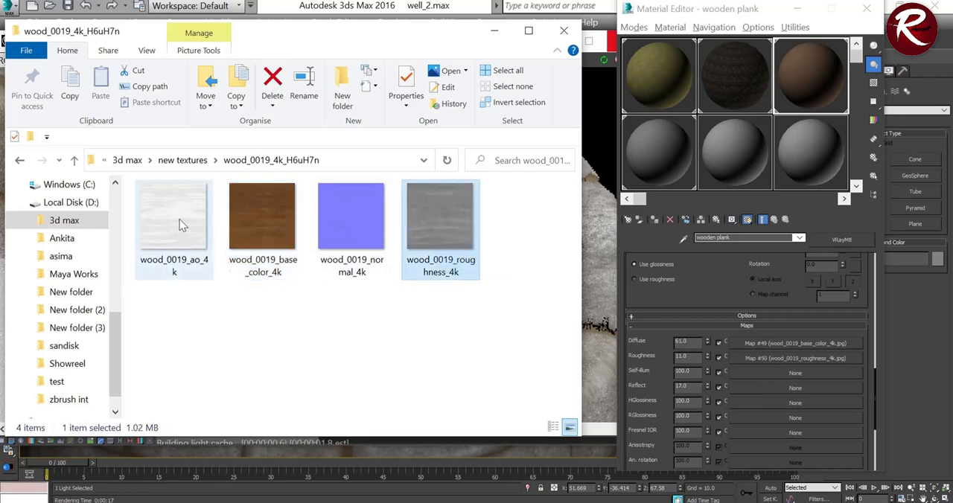
Step: Assign wood_0019_ao_4k to the wooden plank's Reflect slot and wood_0019_normal_4k to its Bump slot, and close the texture folder
drag(181, 230, 821, 387)
scroll(820, 388, down, 5)
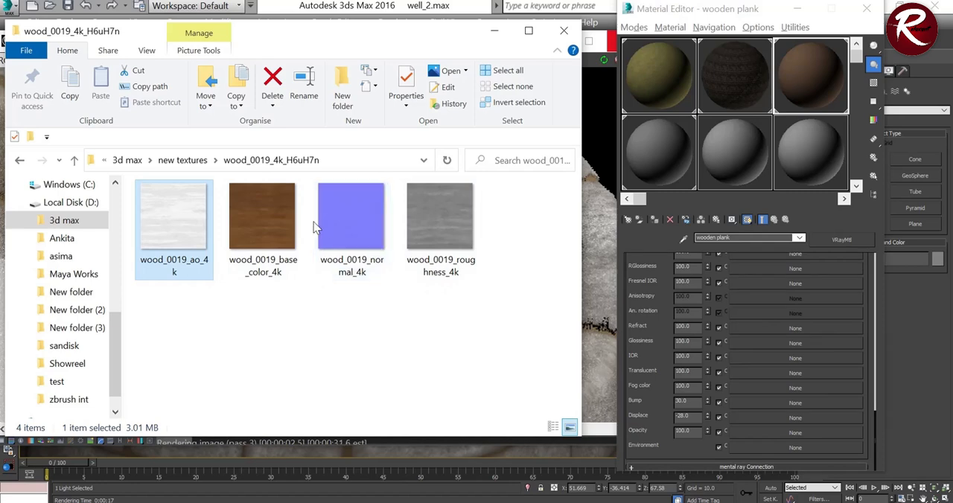
drag(343, 227, 660, 396)
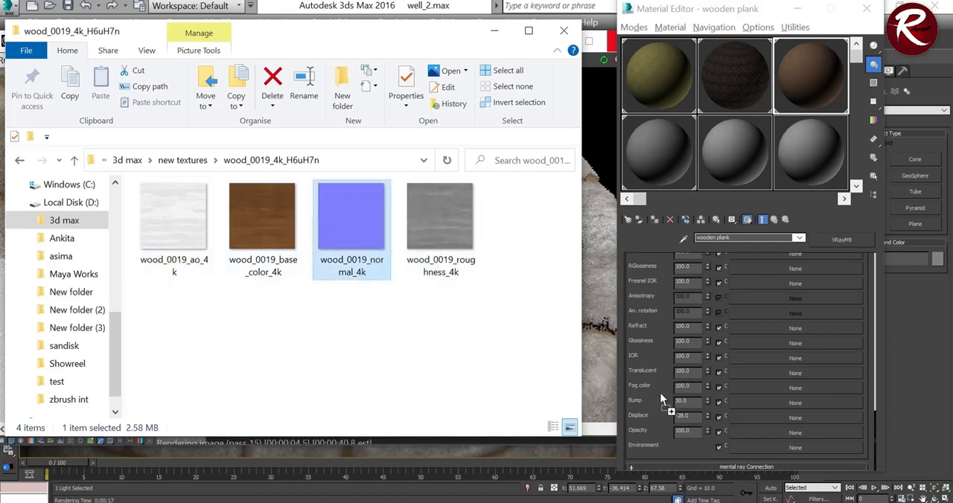
drag(748, 403, 747, 401)
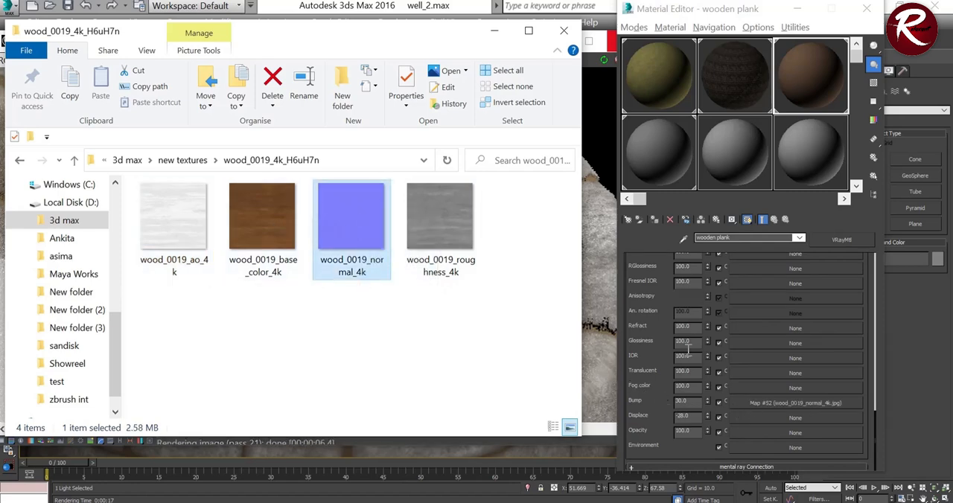
click(564, 31)
Step: Set the real-world width and height of the wood_0019_ao_4k reflection map to 60 and return to the wooden plank material
click(772, 310)
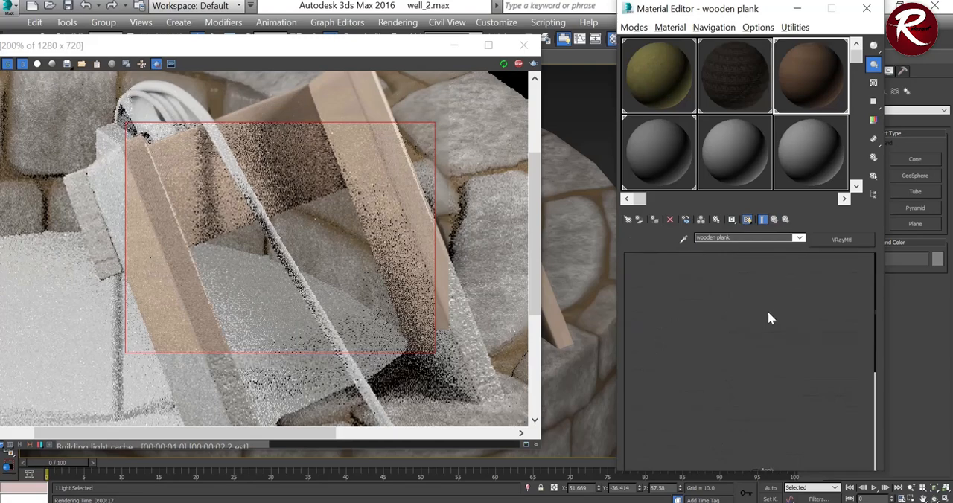
drag(736, 330, 676, 330)
text(60)
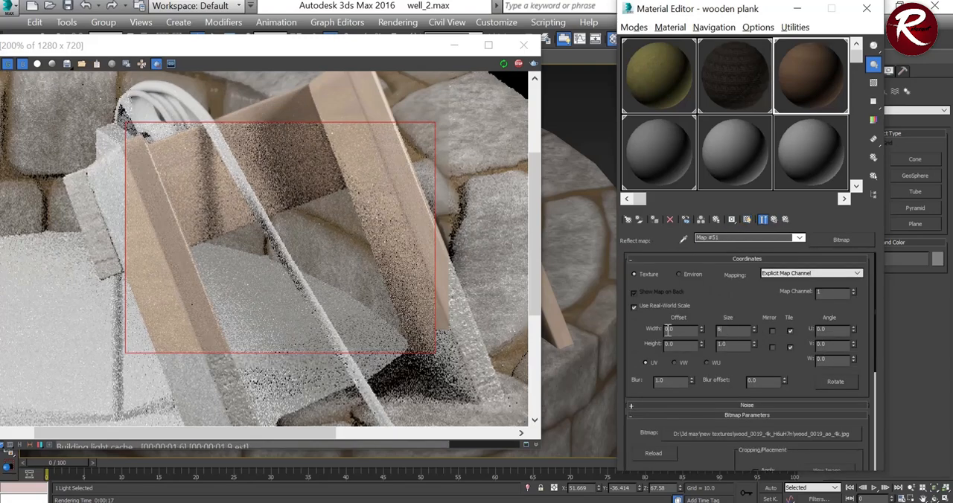
double_click(741, 345)
text(60)
key(Return)
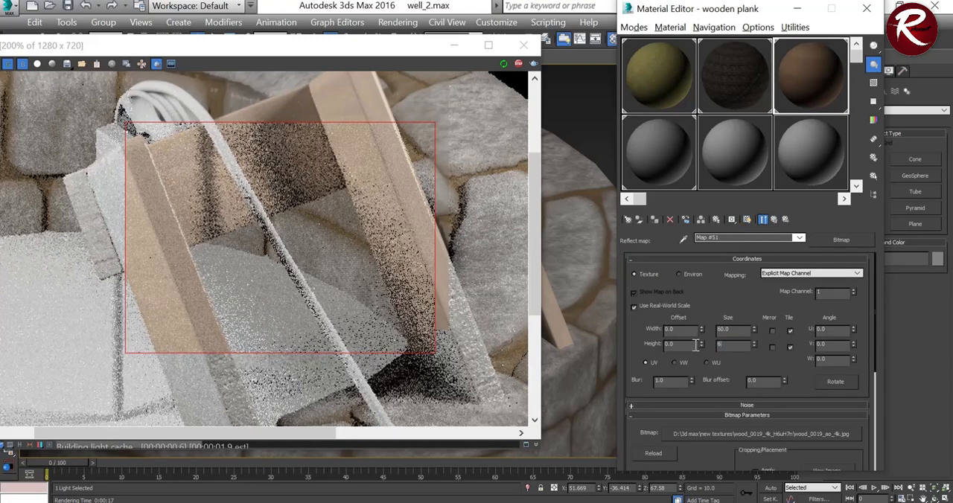
click(774, 220)
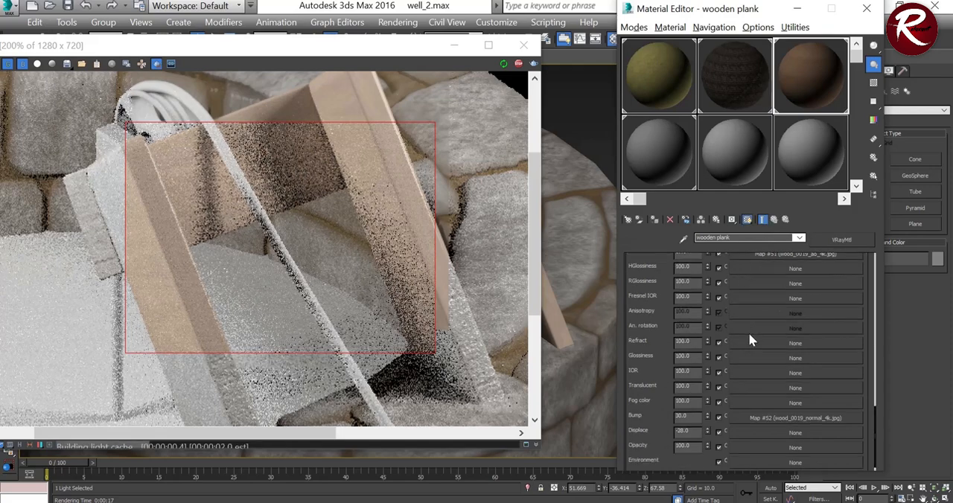
Step: Set the real-world width and height of the wood_0019_normal_4k bump map to 60, check the render and return to the wooden plank material
click(790, 403)
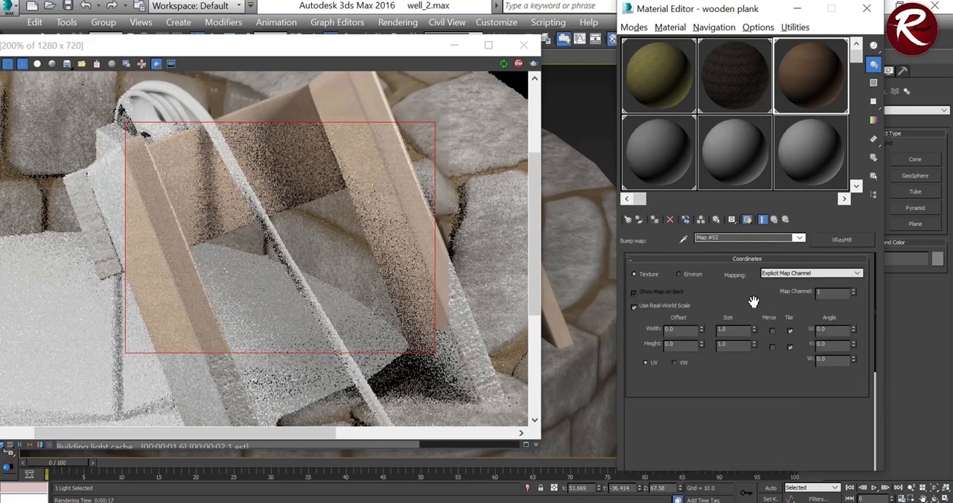
text(60)
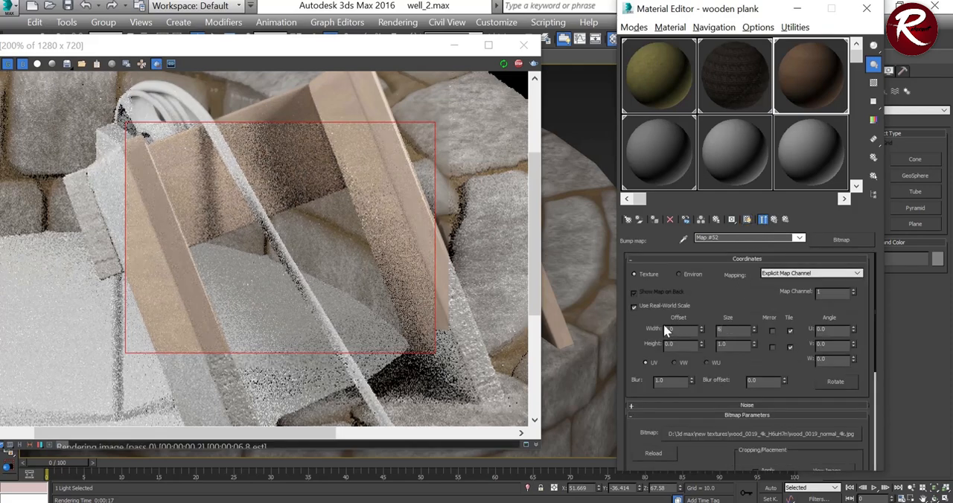
key(Tab)
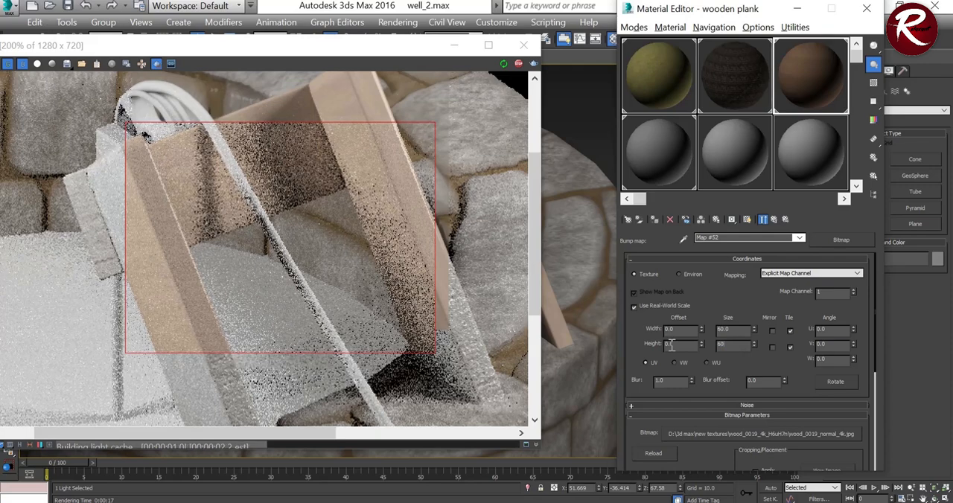
text(60)
key(Return)
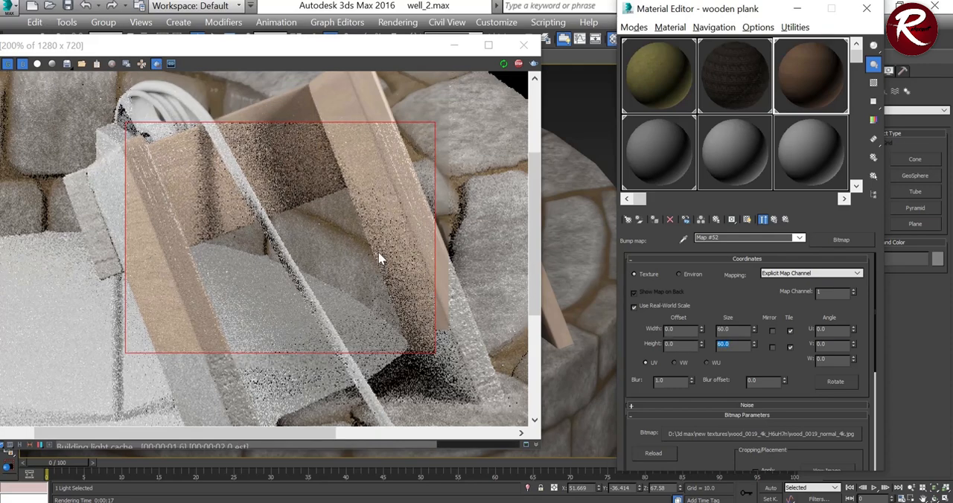
scroll(380, 249, down, 2)
scroll(213, 234, up, 4)
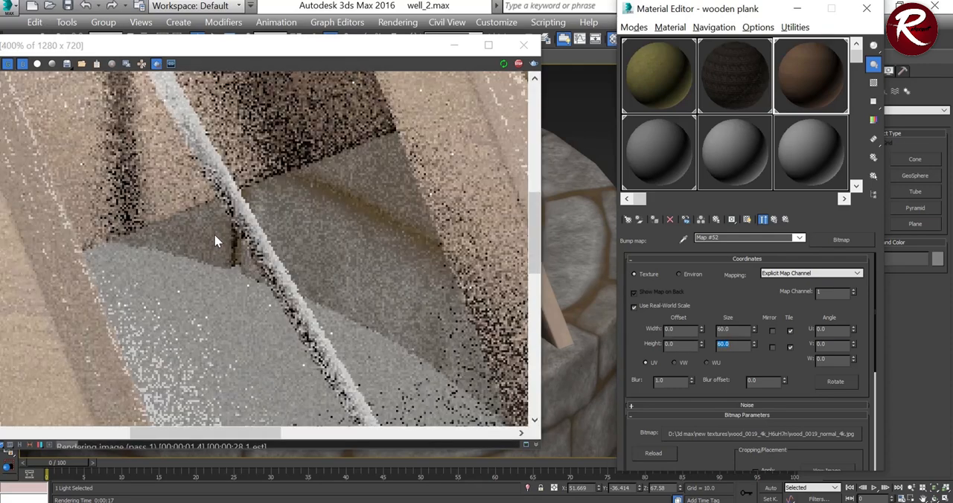
scroll(245, 226, down, 2)
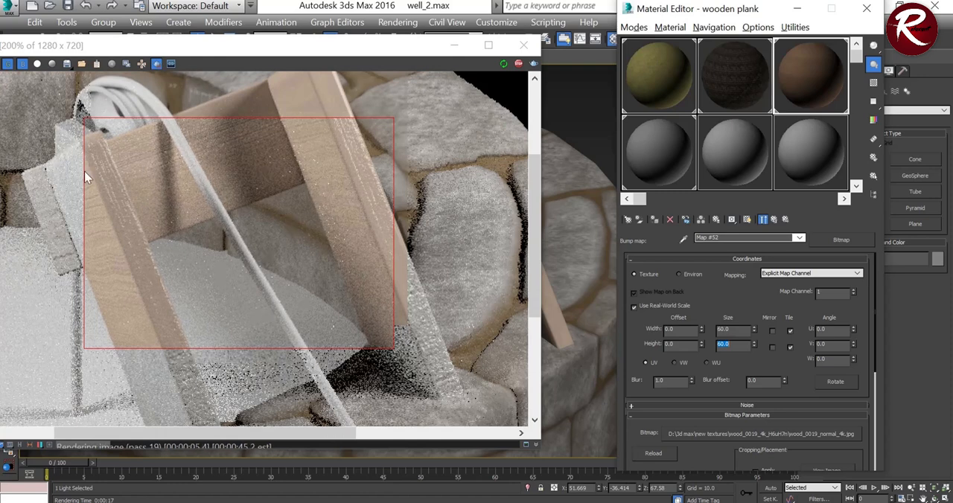
scroll(122, 187, up, 1)
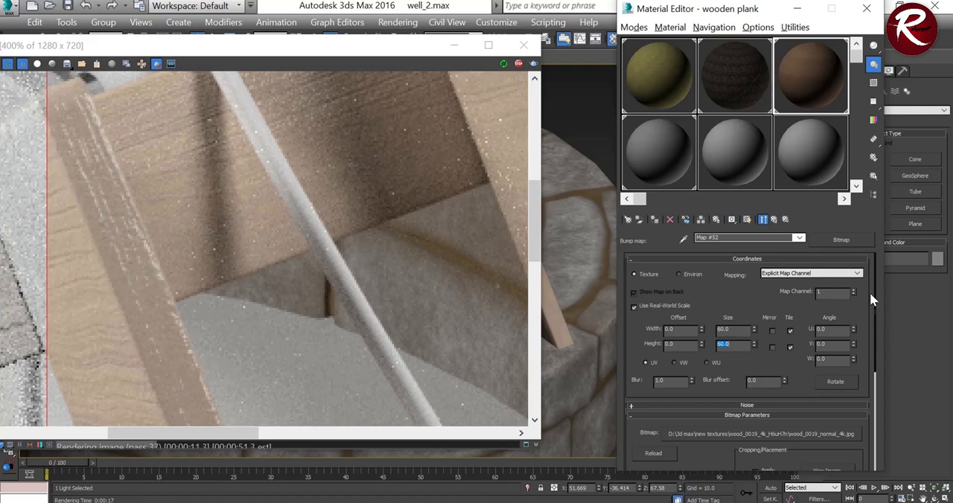
click(775, 220)
click(775, 220)
click(775, 220)
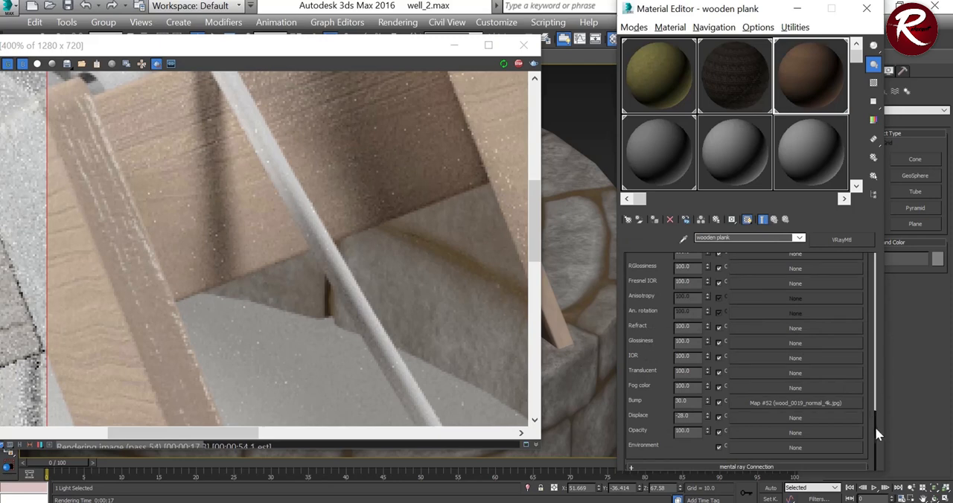
Step: Try the wood_0019_normal_4k map in the Displace slot by swapping it with the Bump slot, and inspect the planks in the render
drag(799, 401, 799, 417)
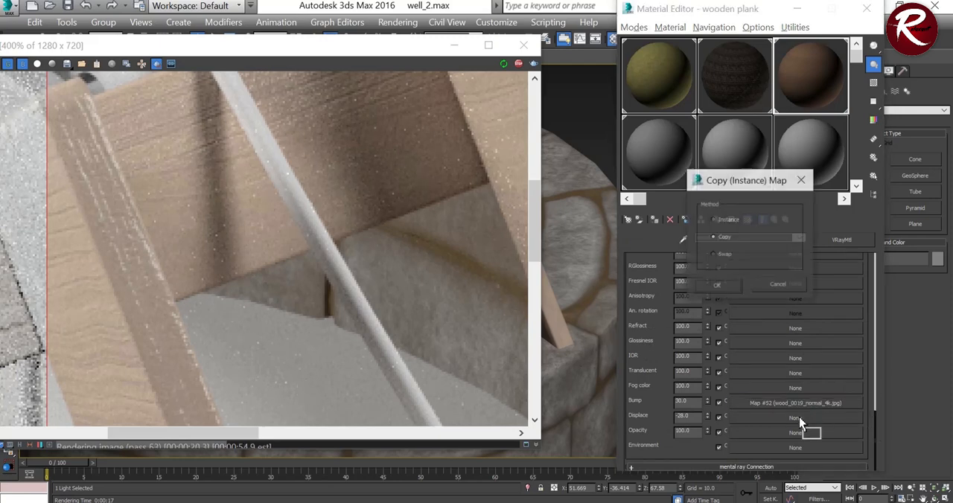
click(712, 256)
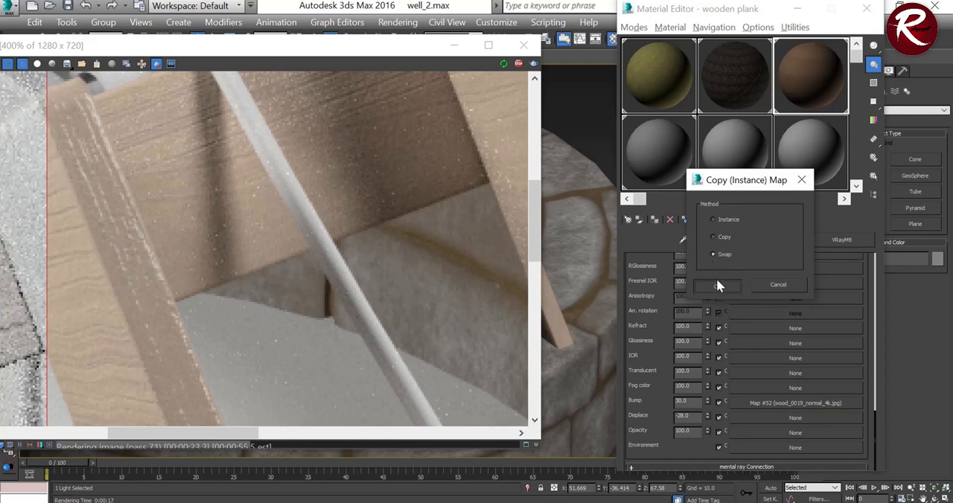
click(718, 284)
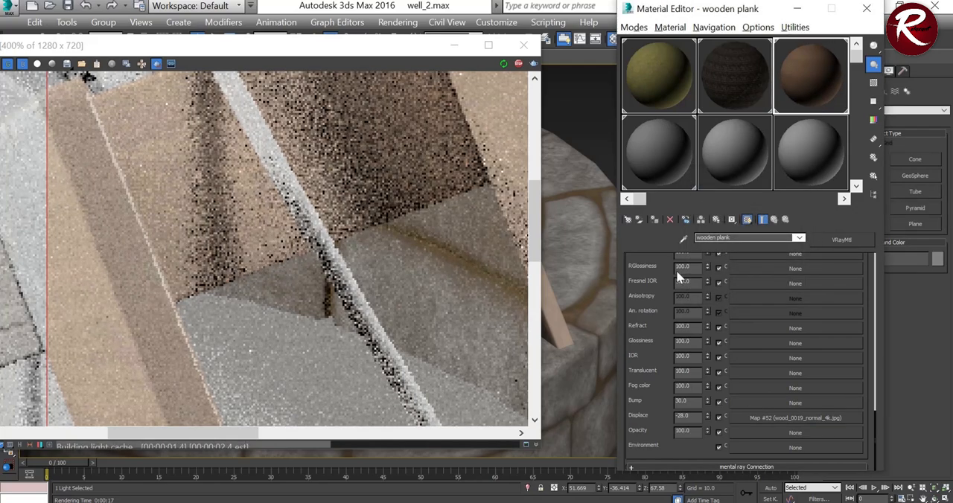
scroll(184, 206, down, 2)
scroll(251, 198, up, 2)
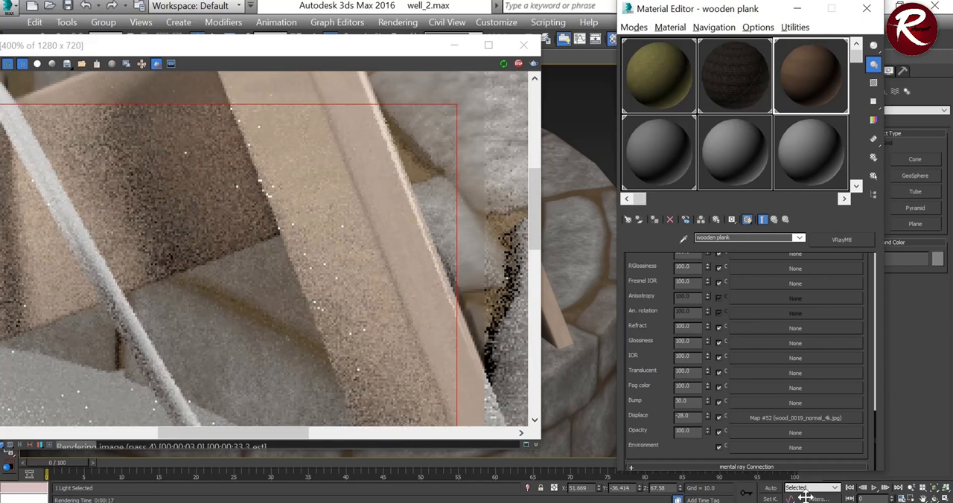
Step: Swap the wood_0019_normal_4k map back from the Displace slot to the Bump slot and review its map settings
drag(786, 418, 795, 403)
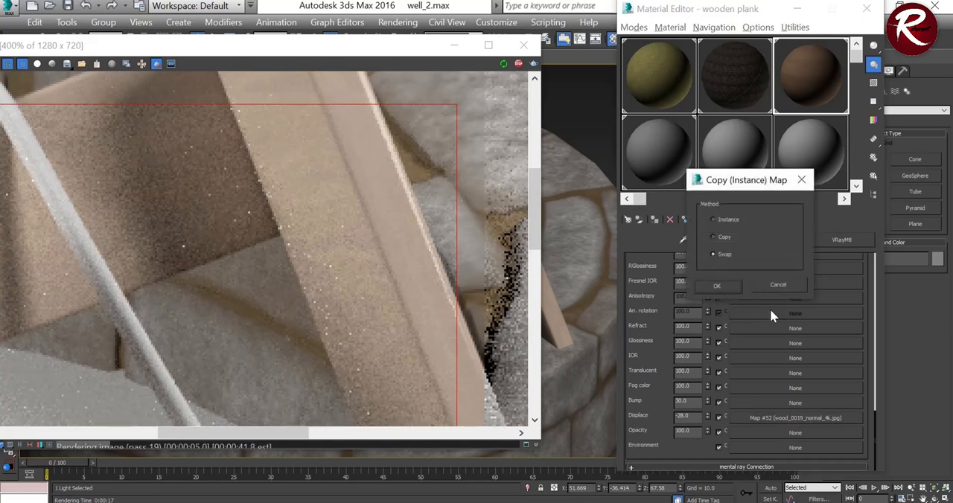
click(722, 287)
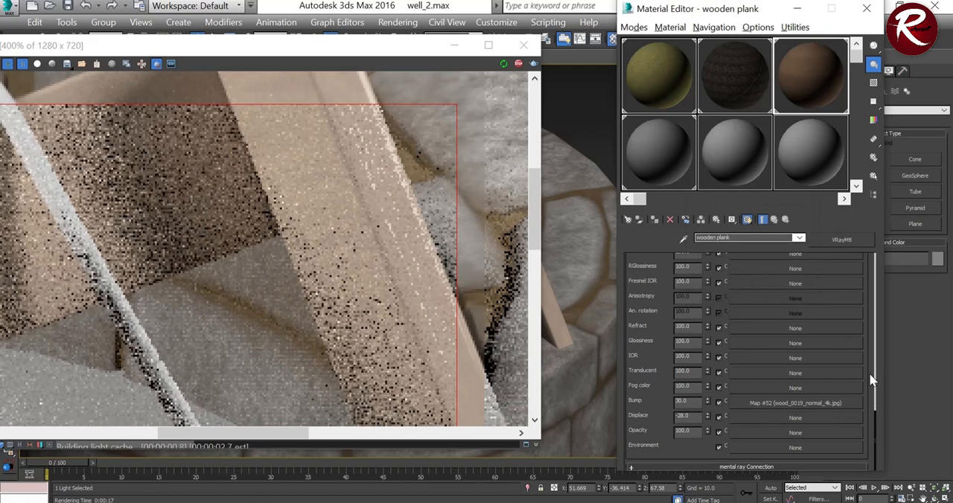
click(776, 403)
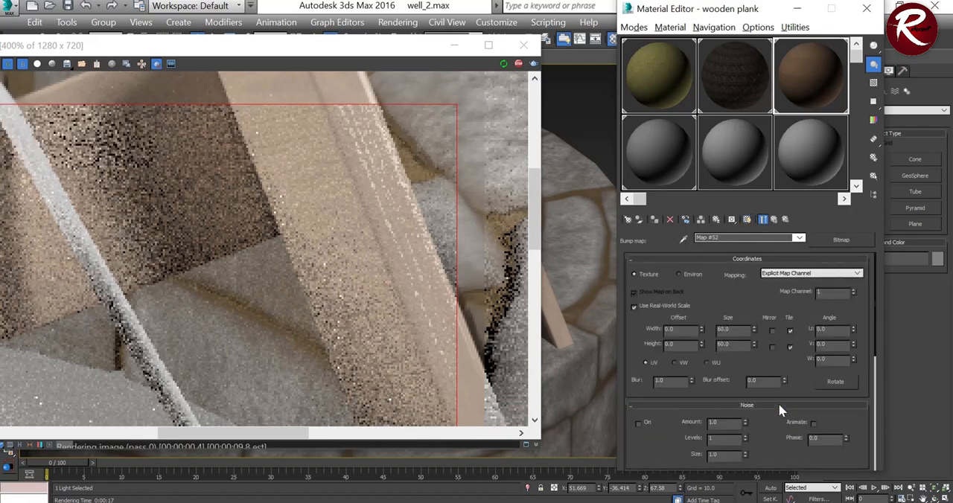
click(774, 219)
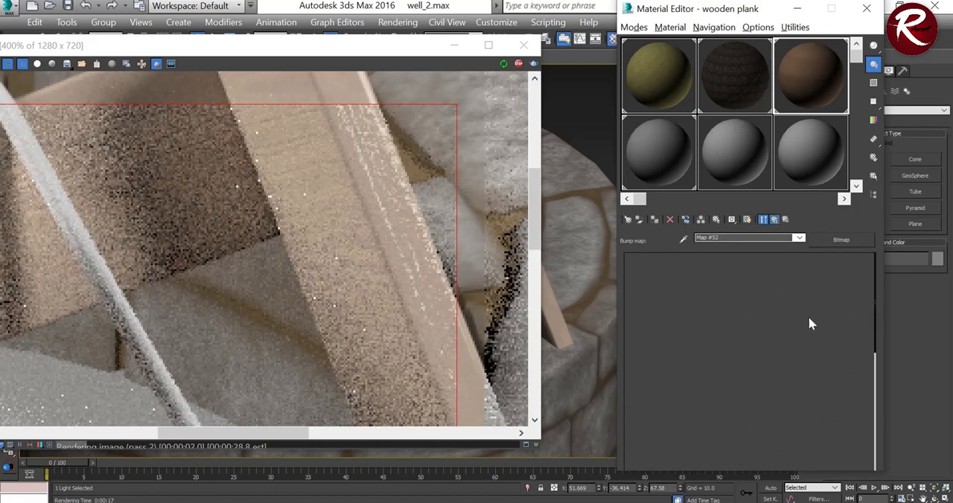
scroll(877, 357, up, 3)
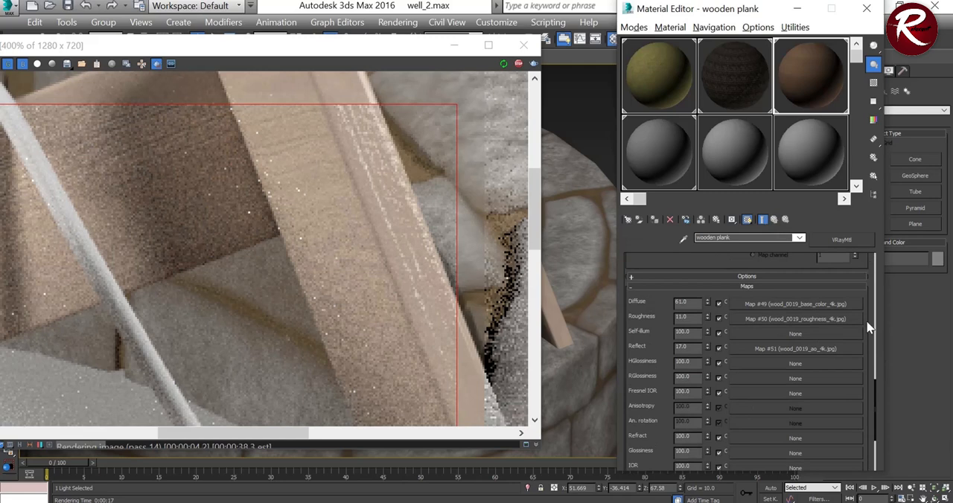
Step: Set the wooden plank's diffuse color to a dark reddish brown of Red 88, Green 25, Blue 3, and lower its value to darken it
drag(874, 395, 861, 236)
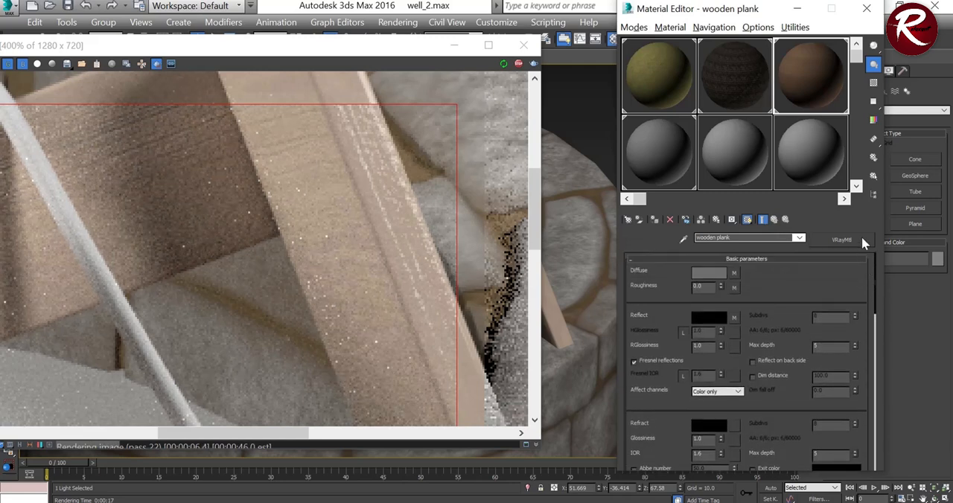
click(708, 273)
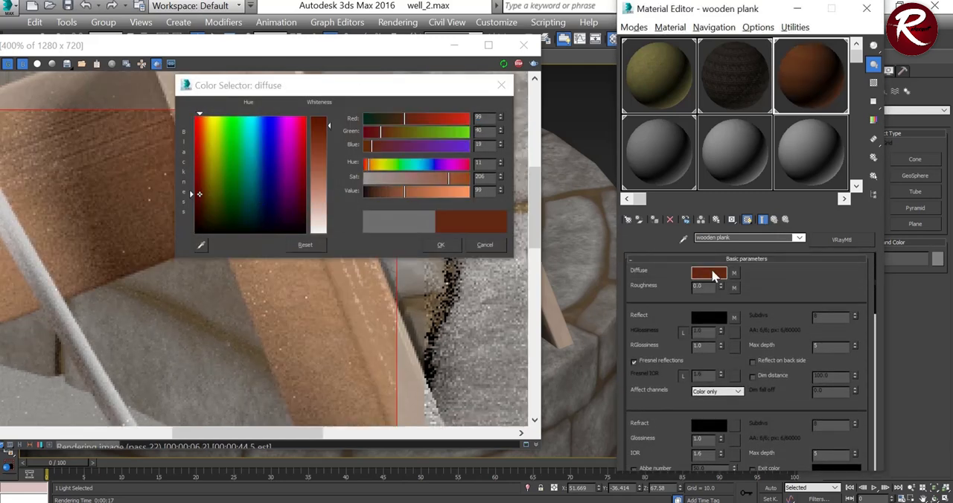
drag(325, 125, 326, 118)
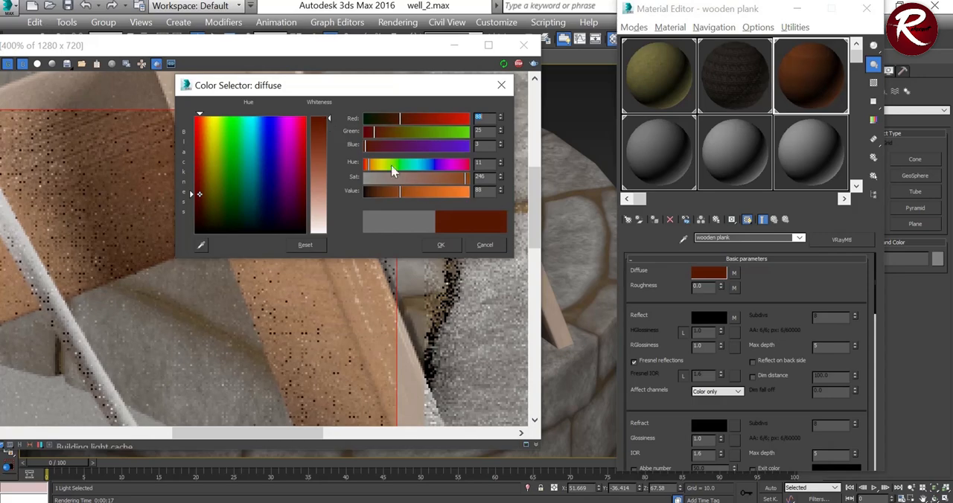
scroll(348, 329, down, 2)
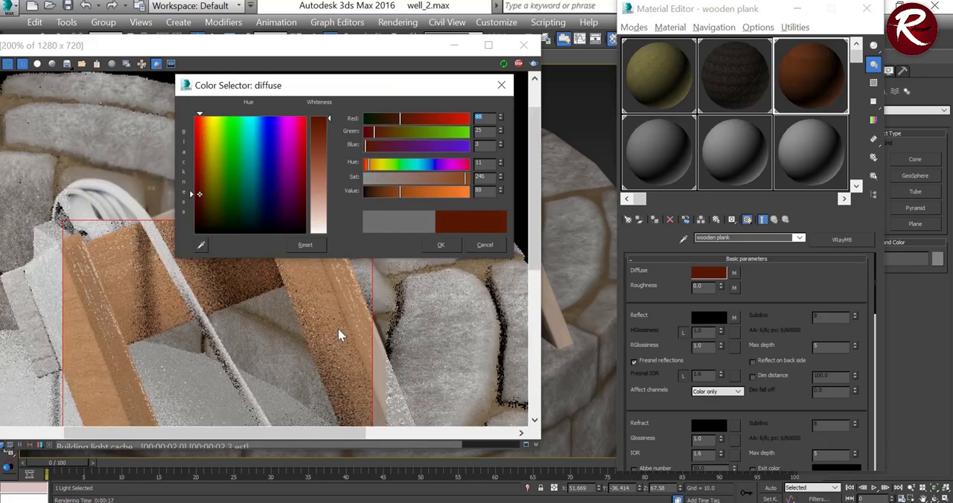
middle_drag(209, 329, 141, 237)
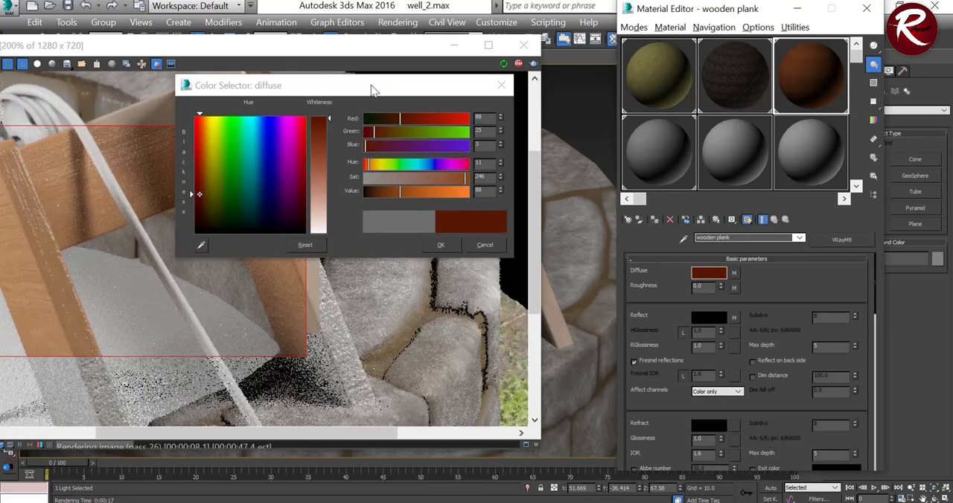
drag(371, 93, 534, 84)
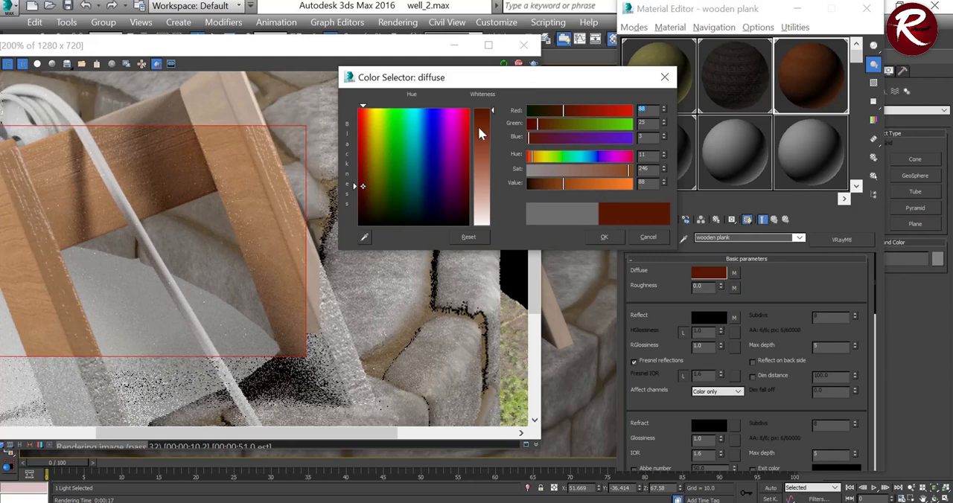
drag(563, 184, 546, 185)
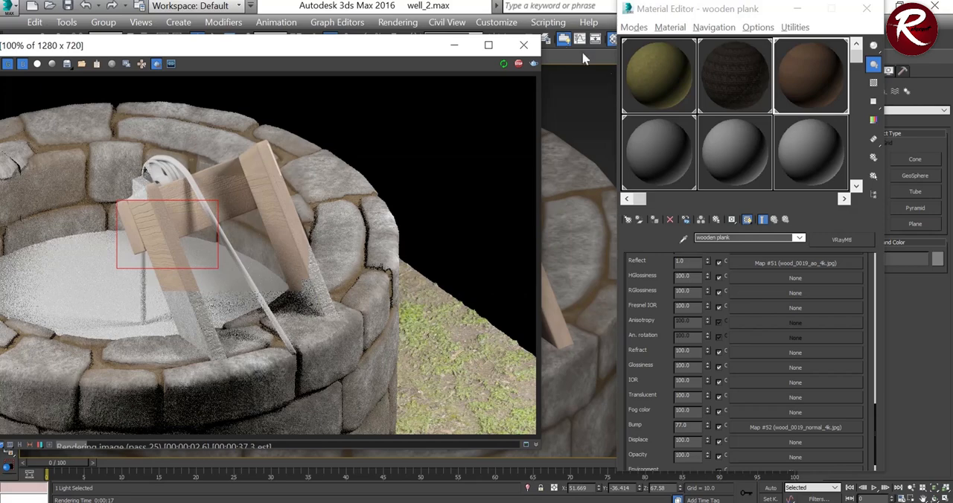
Step: Close the render window and select the rope material for editing
click(535, 43)
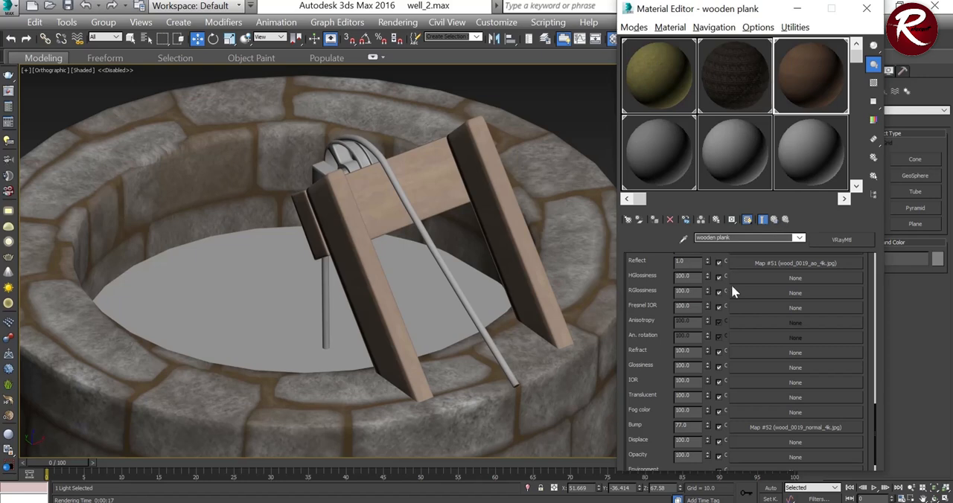
click(656, 152)
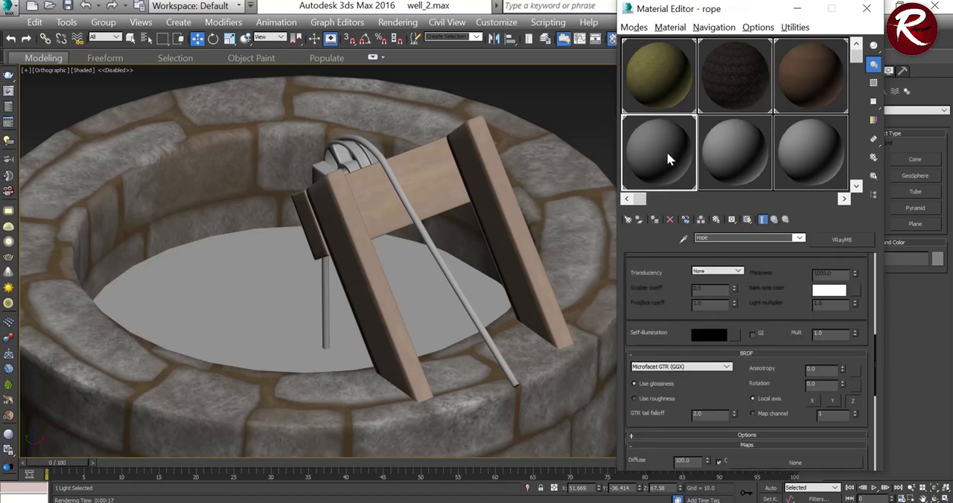
click(730, 158)
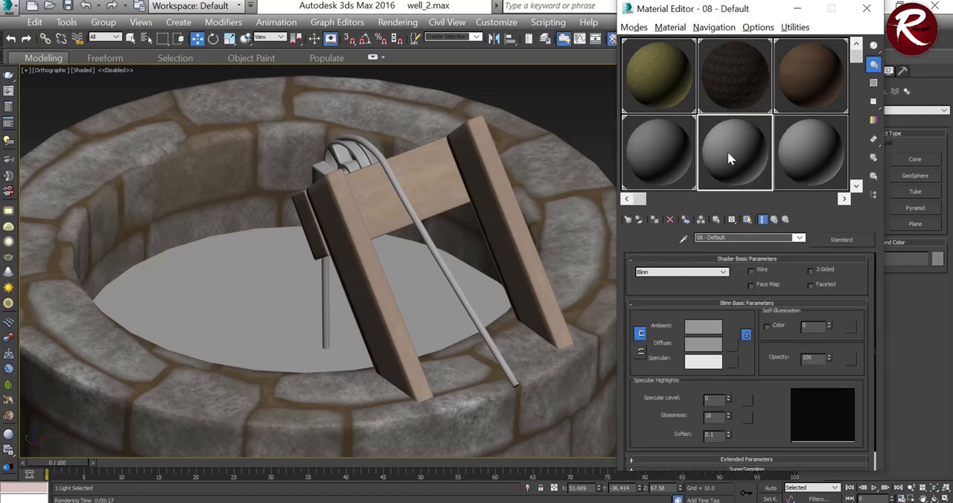
click(642, 152)
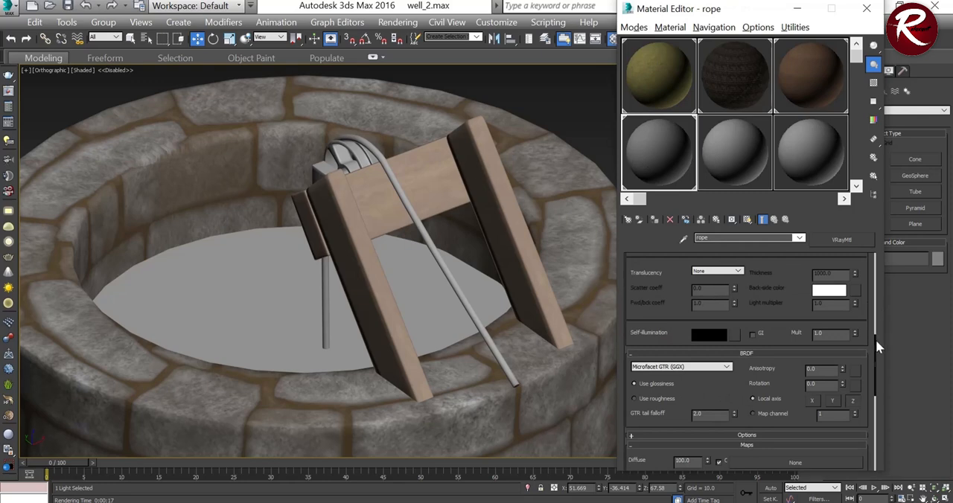
Step: Assign Rope002_4K_Color to the rope material's Diffuse slot with a real-world width and height of 70
drag(876, 340, 876, 400)
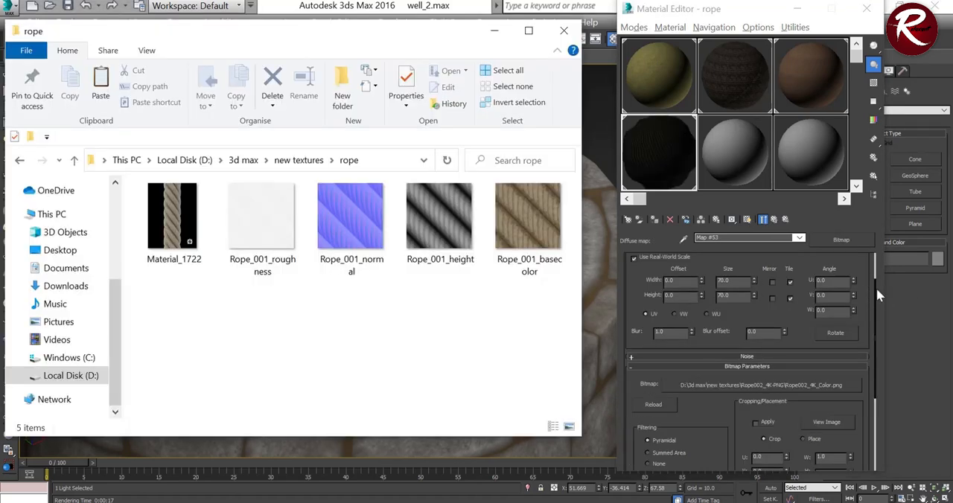
click(876, 298)
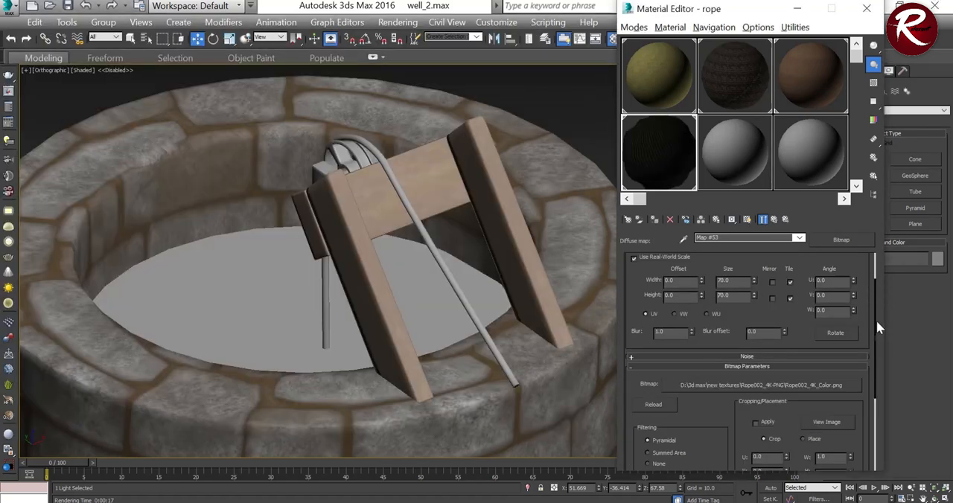
drag(876, 350, 866, 286)
scroll(865, 290, down, 5)
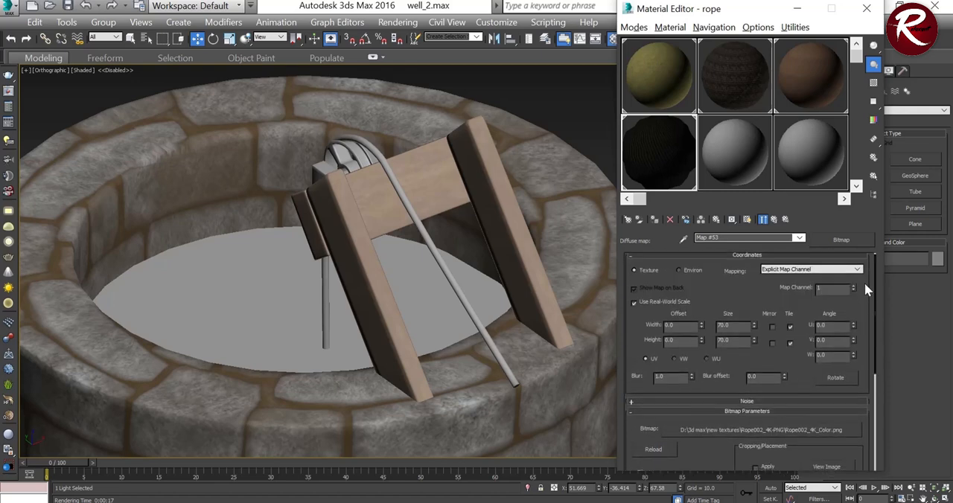
Step: Return to the rope material and clear the Rope002_4K maps from its Diffuse and Roughness slots
click(775, 221)
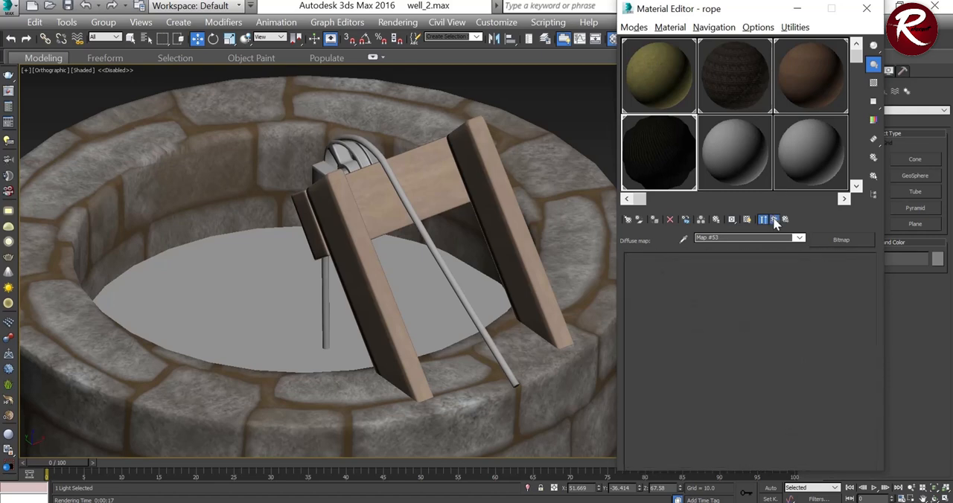
right_click(799, 329)
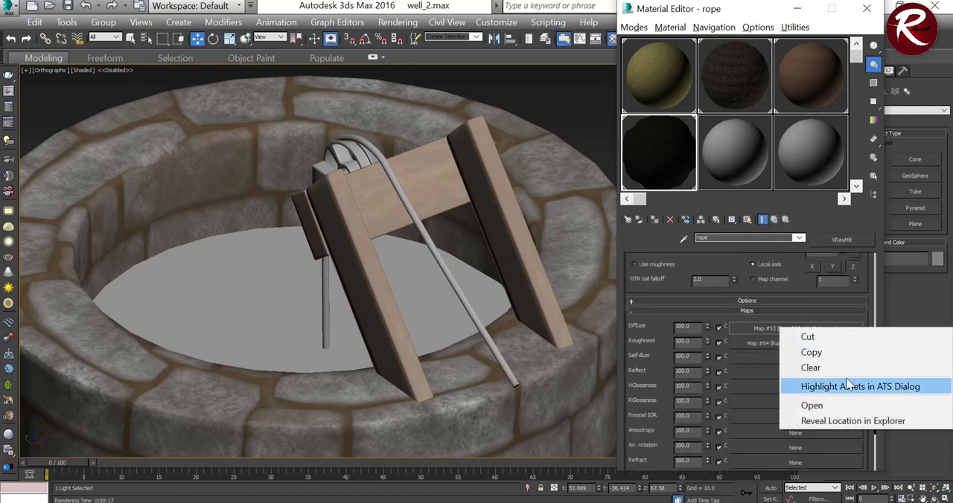
click(839, 370)
right_click(824, 352)
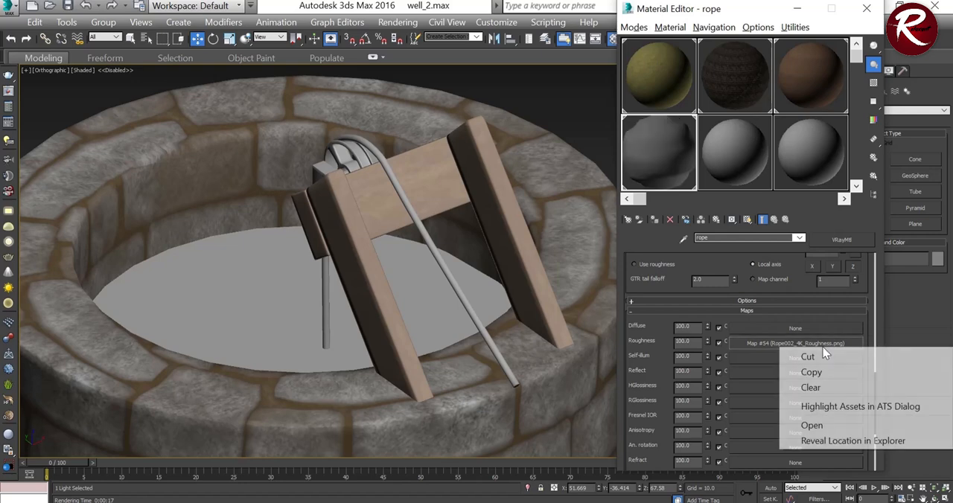
click(819, 386)
Step: Clear the Rope002_4K maps from the rope material's Bump and Displace slots
scroll(812, 376, down, 3)
scroll(810, 373, down, 2)
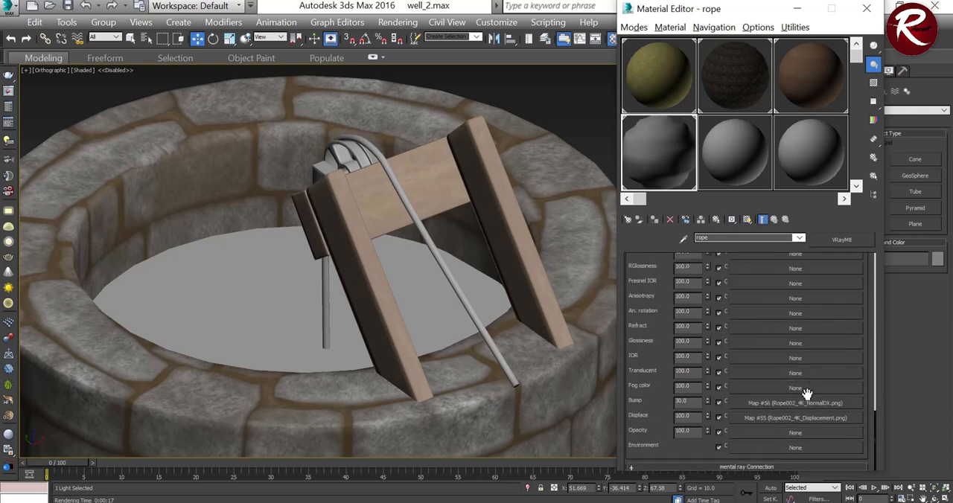
right_click(810, 403)
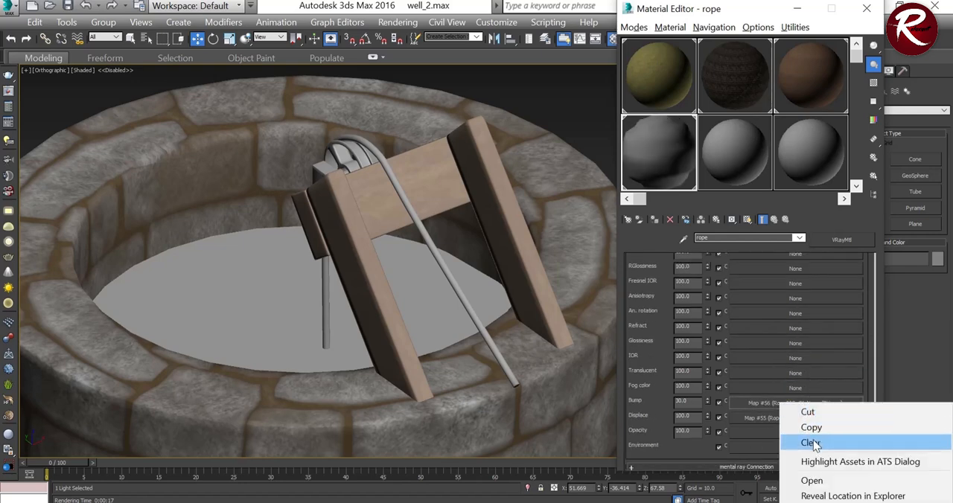
click(811, 443)
right_click(800, 418)
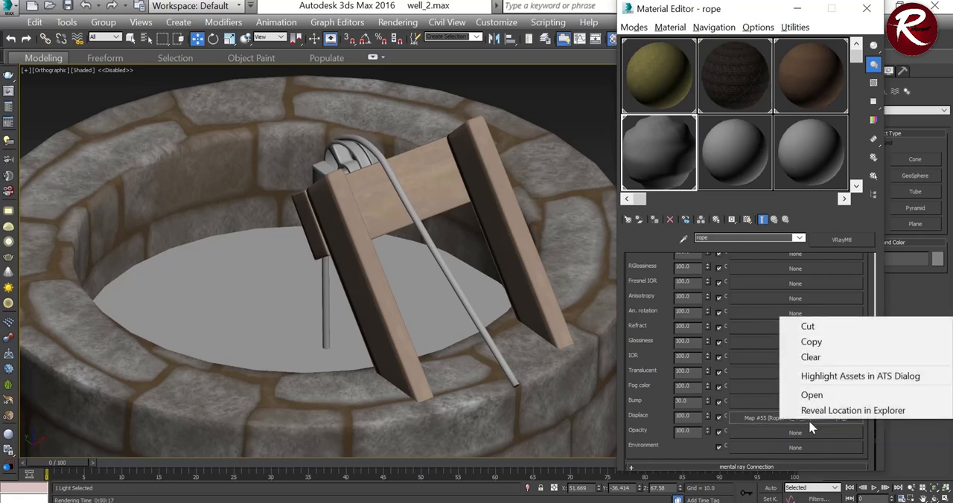
click(811, 358)
scroll(803, 340, up, 5)
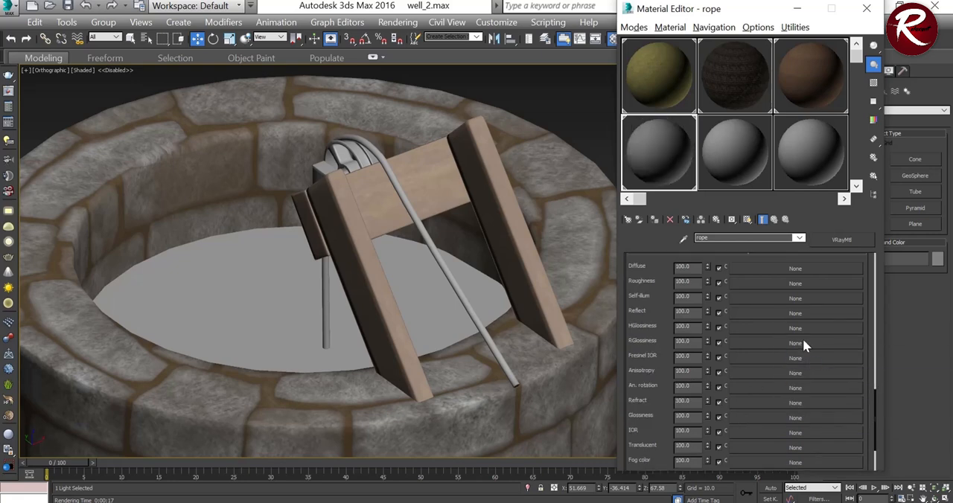
Step: Assign Rope_001_basecolor to the rope material's Diffuse slot and Rope_001_roughness to its Roughness slot
click(368, 501)
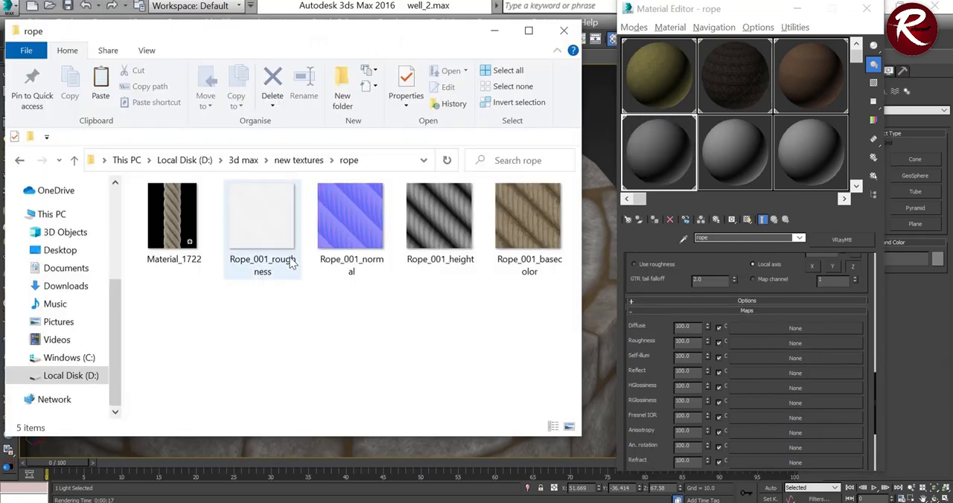
scroll(794, 364, up, 1)
scroll(794, 362, up, 3)
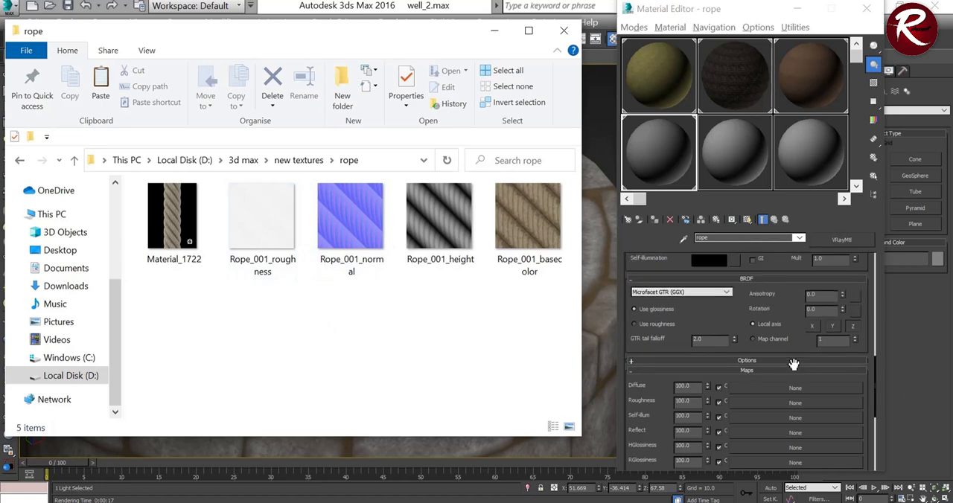
scroll(793, 364, down, 2)
drag(528, 224, 758, 354)
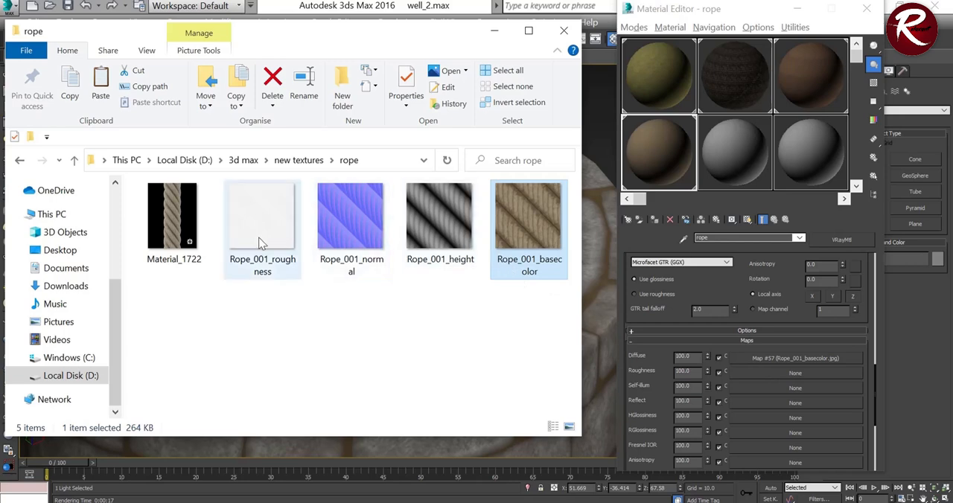
drag(261, 243, 721, 402)
drag(770, 378, 770, 374)
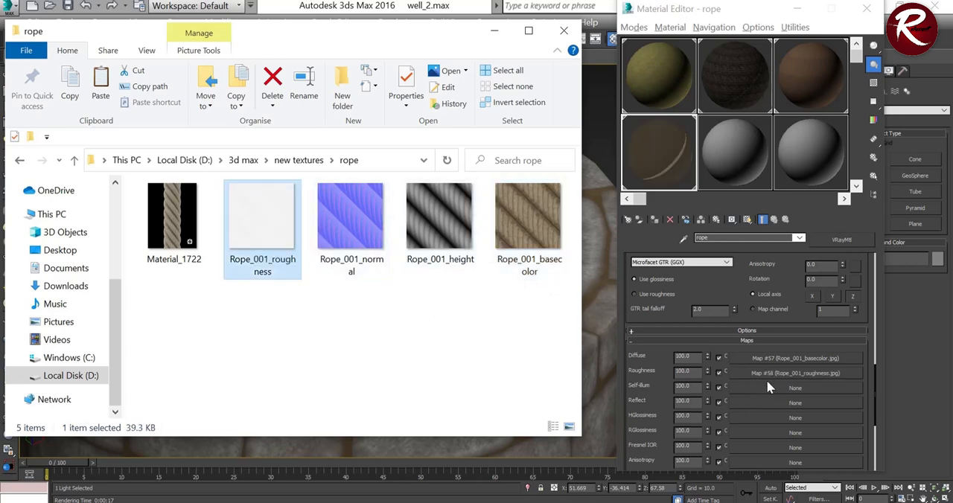
Step: Assign Rope_001_normal to the rope material's Bump slot and Rope_001_height to its Displace slot, and minimize the texture folder
scroll(752, 409, down, 5)
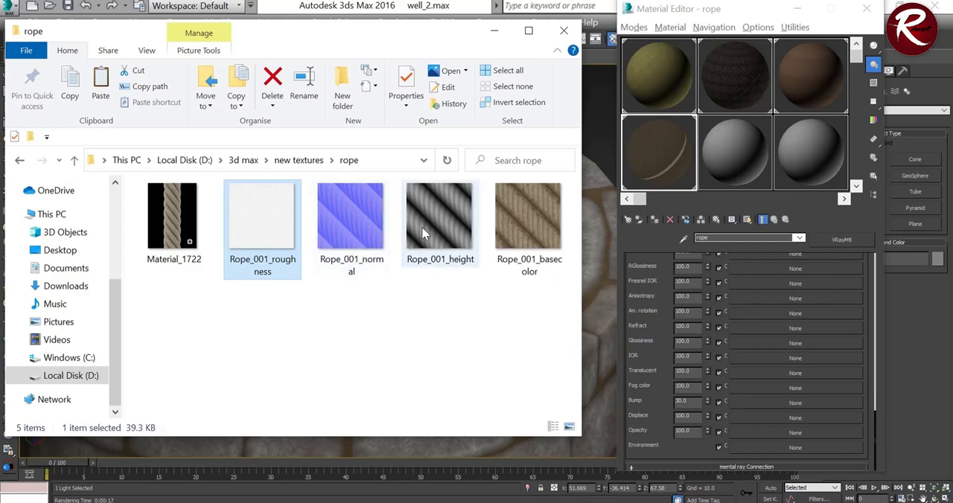
drag(356, 224, 707, 366)
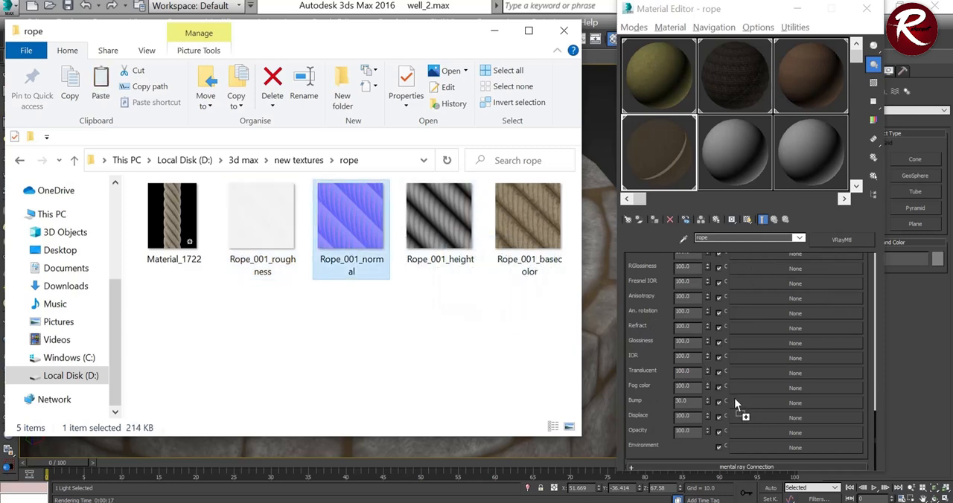
drag(735, 402, 739, 401)
drag(441, 219, 770, 415)
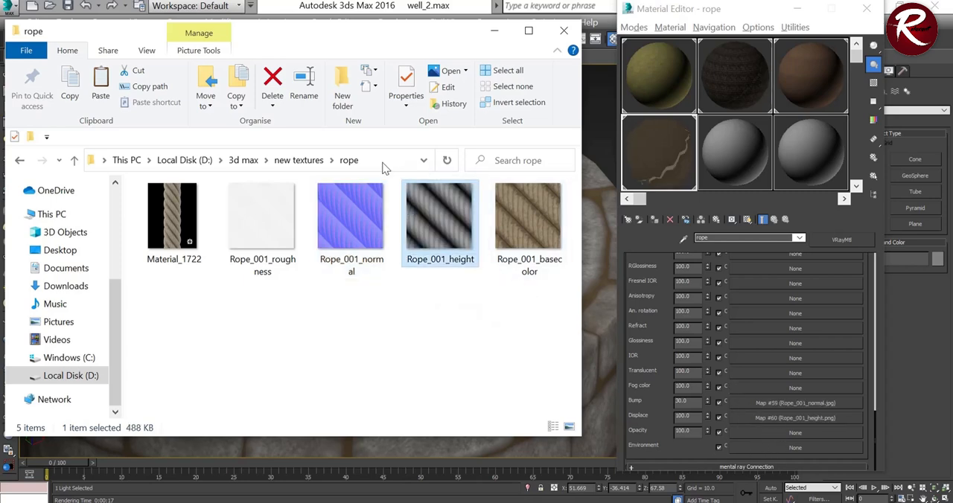
click(494, 31)
Step: Show the rope material shaded in the viewport and set its Rope_001_basecolor map's real-world width and height to 50
scroll(767, 307, up, 5)
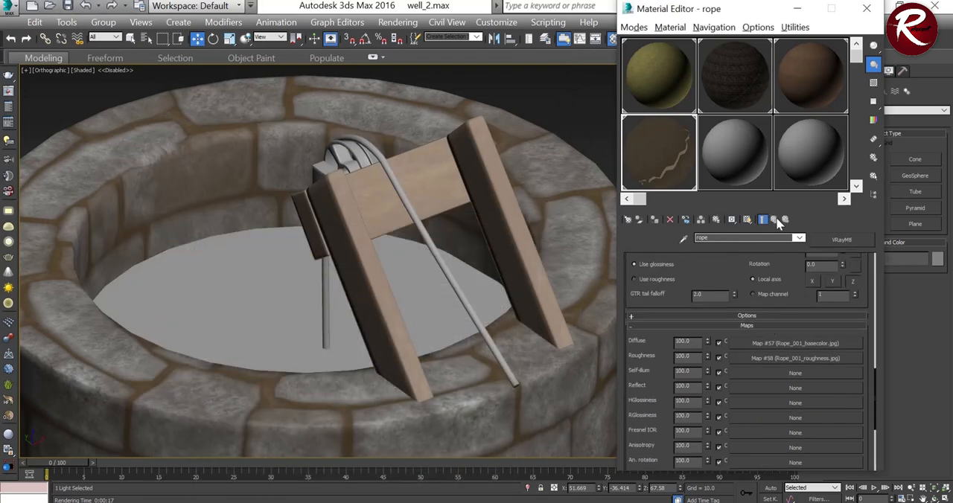
click(747, 220)
scroll(401, 217, up, 2)
click(795, 344)
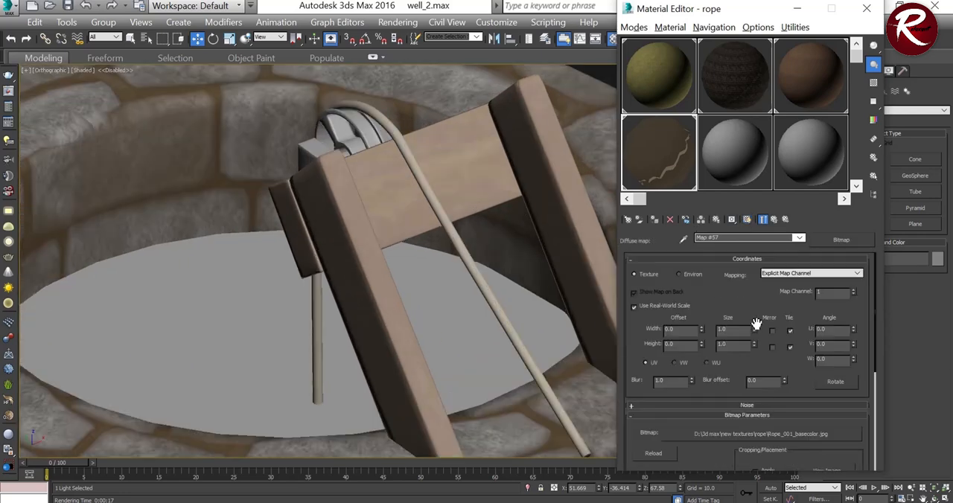
click(754, 331)
drag(755, 325, 755, 227)
drag(736, 329, 709, 325)
text(3)
text(0)
key(Tab)
scroll(426, 201, up, 5)
scroll(427, 201, up, 2)
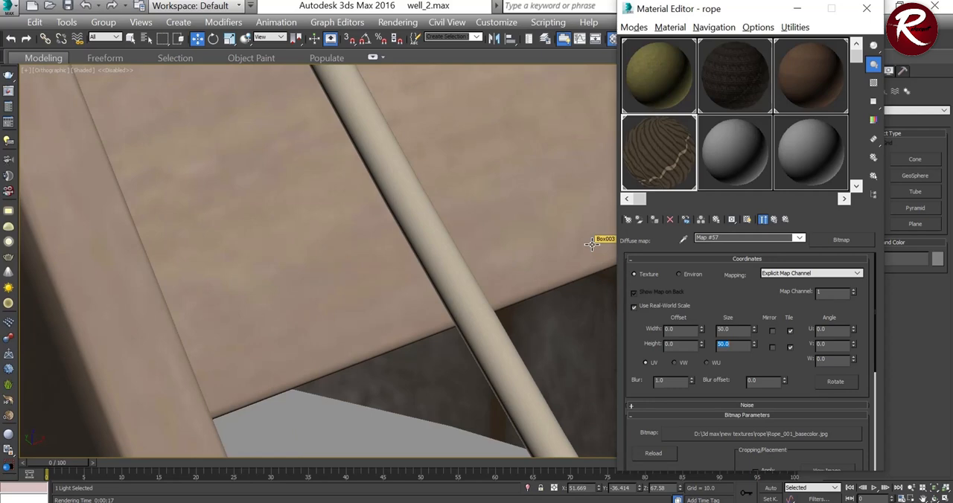
Step: Set the real-world width and height of the Rope_001_roughness map to 50 and return to the rope material
click(774, 219)
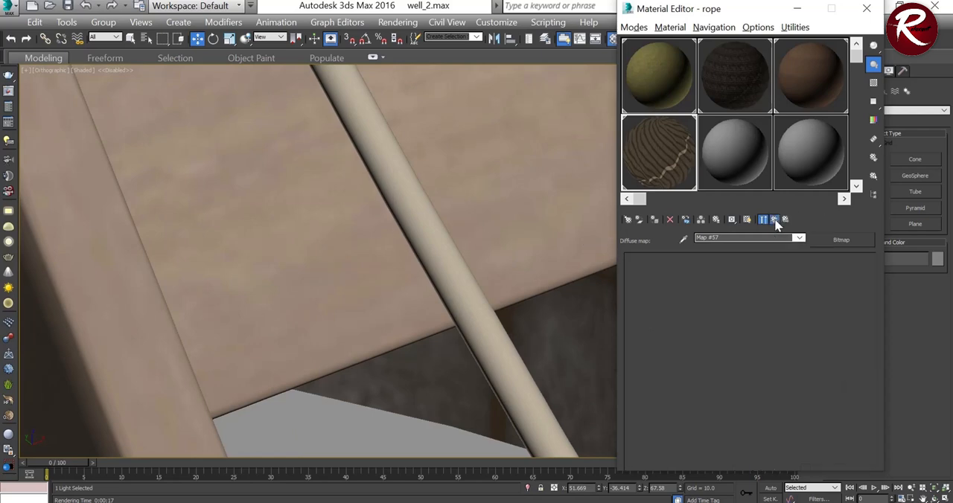
click(770, 358)
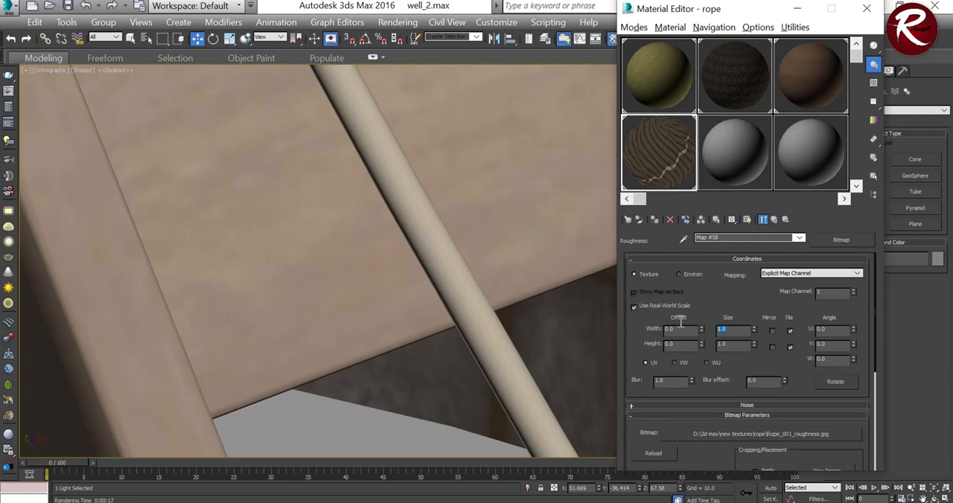
text(305)
click(775, 219)
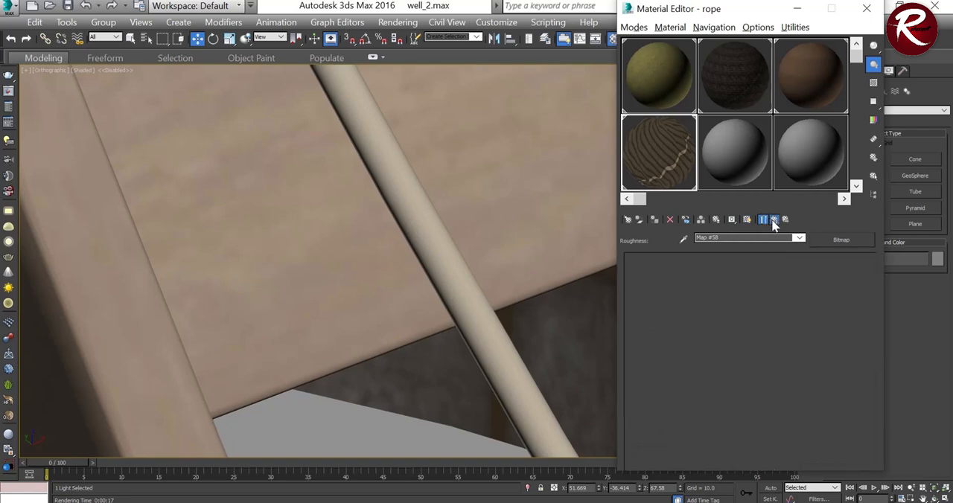
Step: Set the real-world width and height of the Rope_001_normal bump map to 50 and return to the rope material
scroll(759, 333, down, 5)
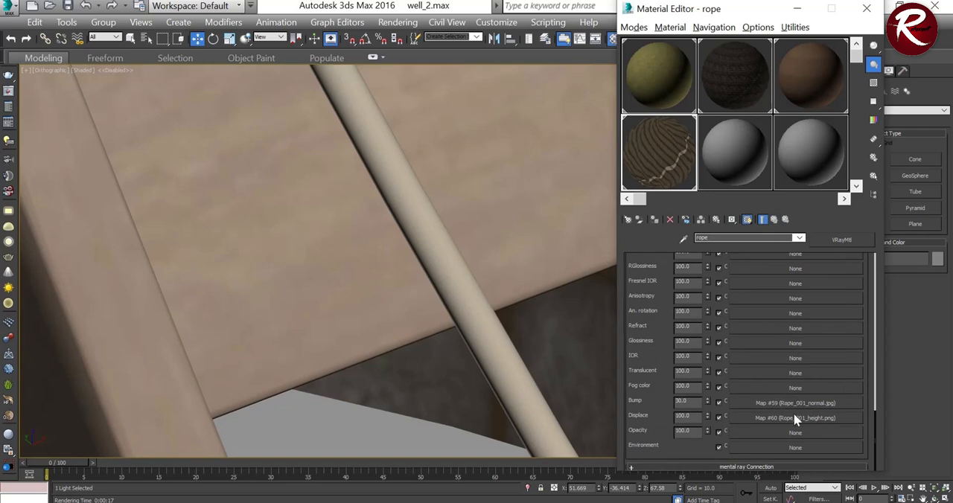
click(794, 403)
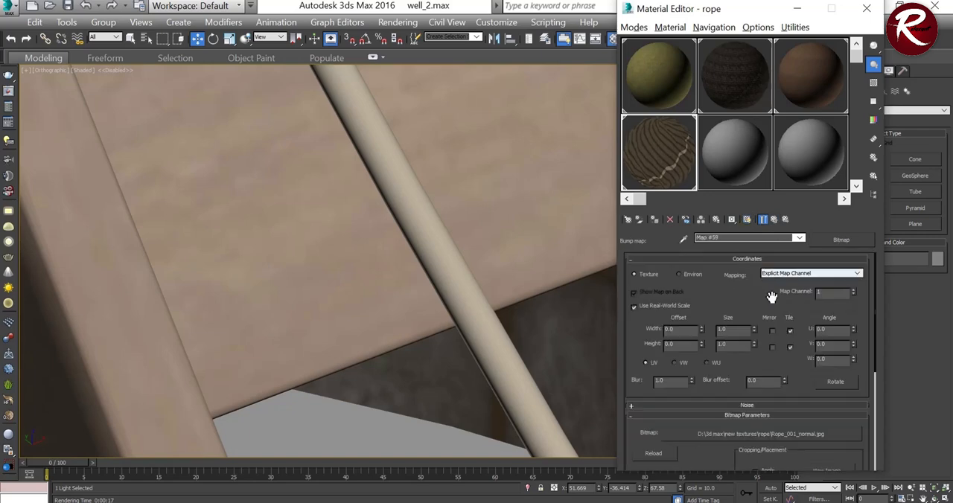
drag(737, 330, 689, 322)
key(Tab)
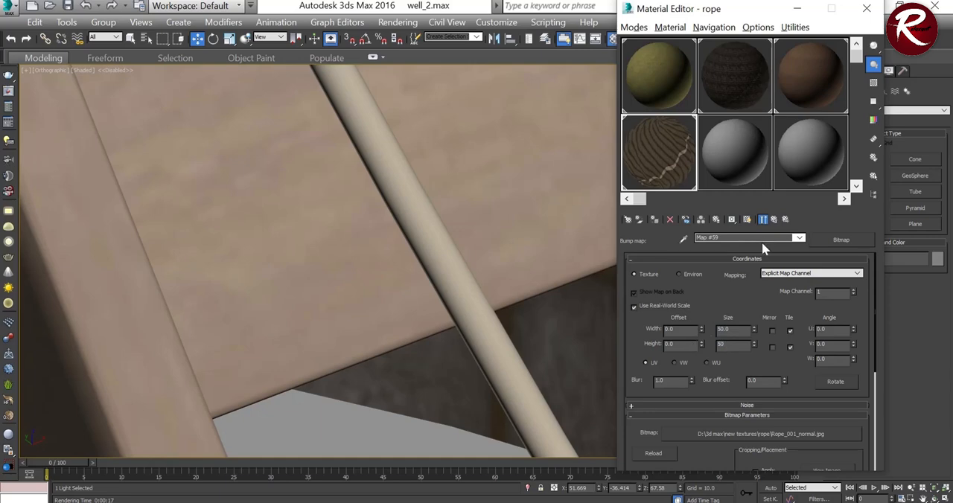
click(774, 219)
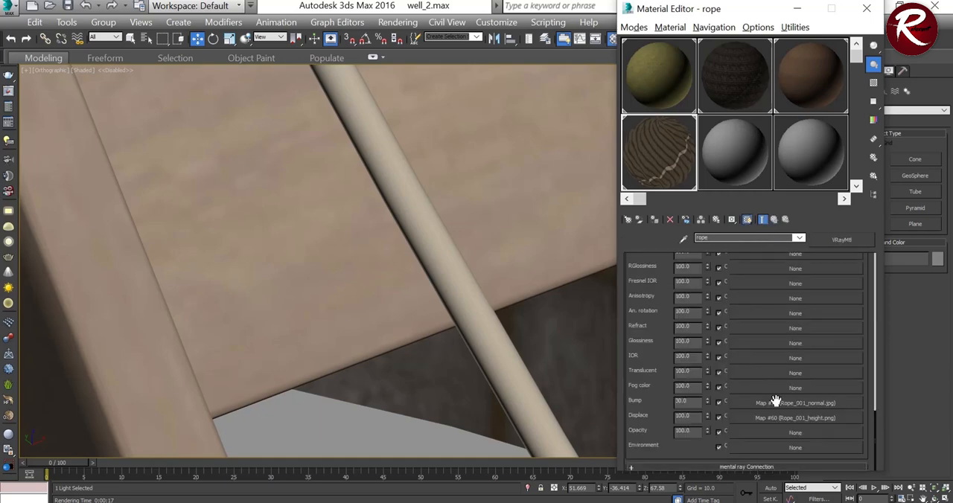
Step: Set the real-world width and height of the Rope_001_height displacement map to 50
click(786, 419)
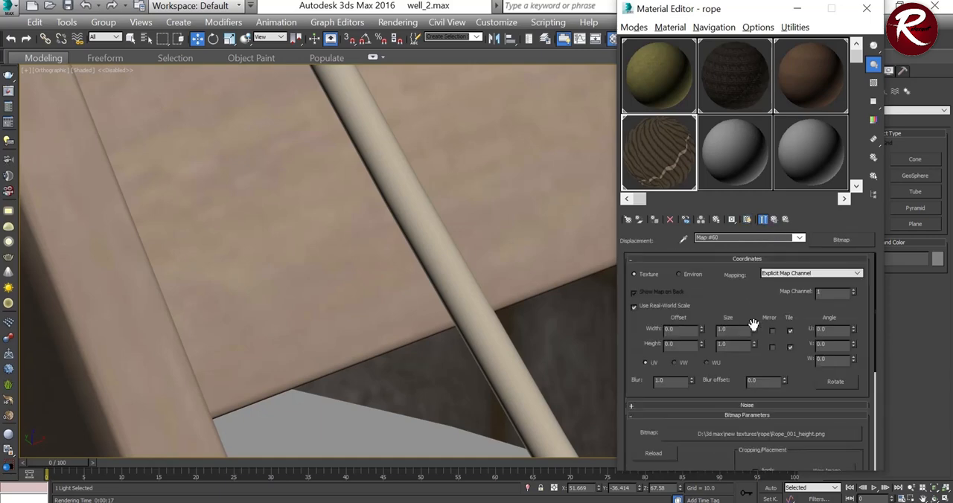
double_click(728, 328)
text(50)
key(Tab)
text(50)
Step: Examine how the rope texture looks on the rope near the pulley and crossbeam
scroll(466, 211, down, 8)
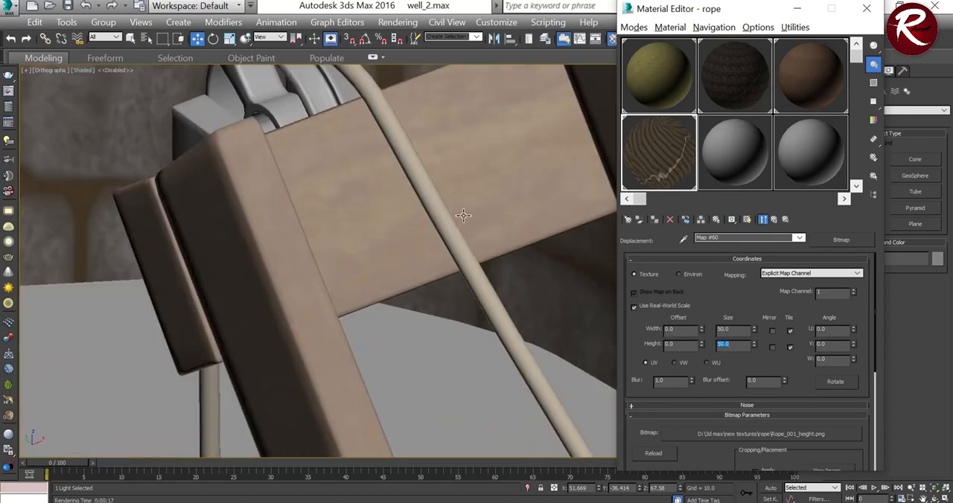
scroll(447, 168, up, 8)
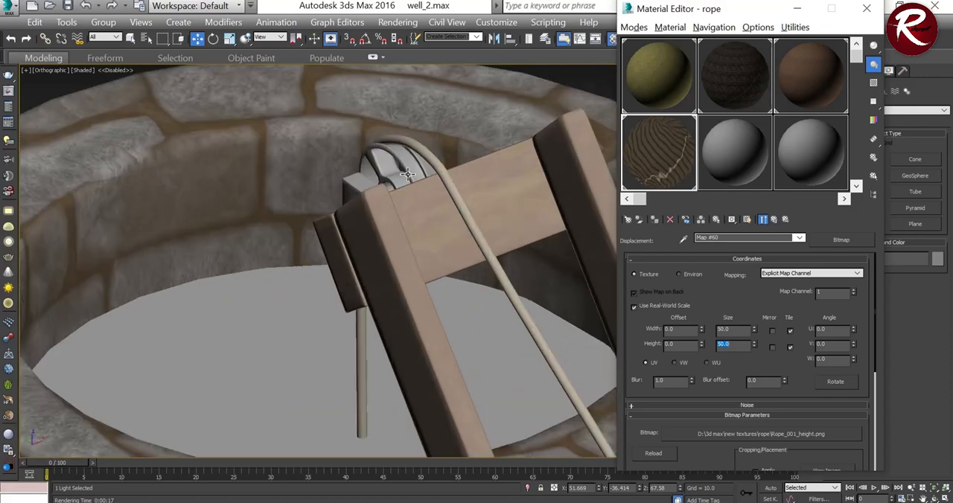
scroll(485, 229, up, 3)
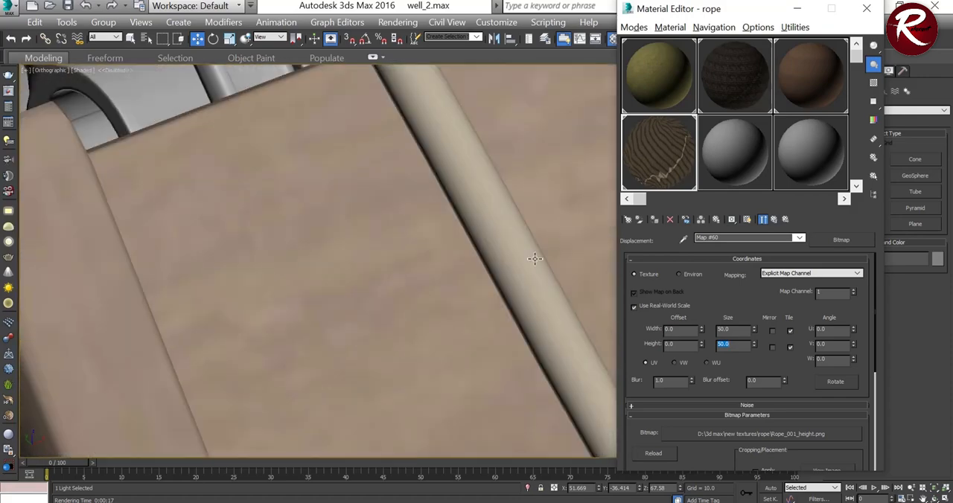
scroll(537, 259, up, 3)
scroll(534, 258, down, 2)
scroll(536, 258, down, 4)
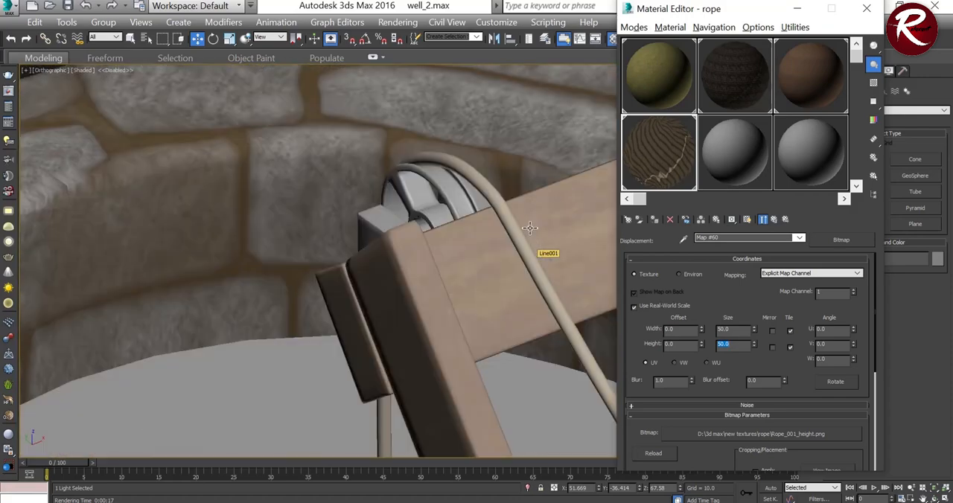
scroll(544, 257, up, 2)
scroll(533, 266, up, 2)
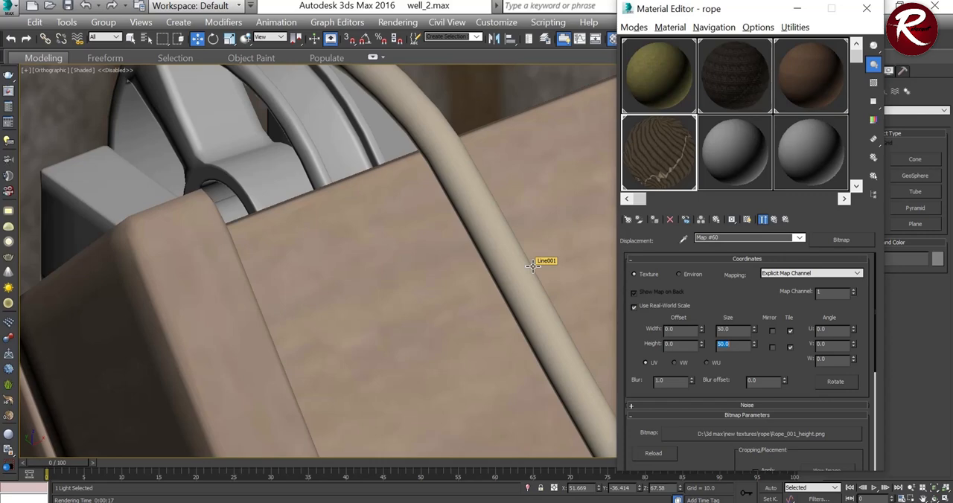
scroll(562, 313, up, 5)
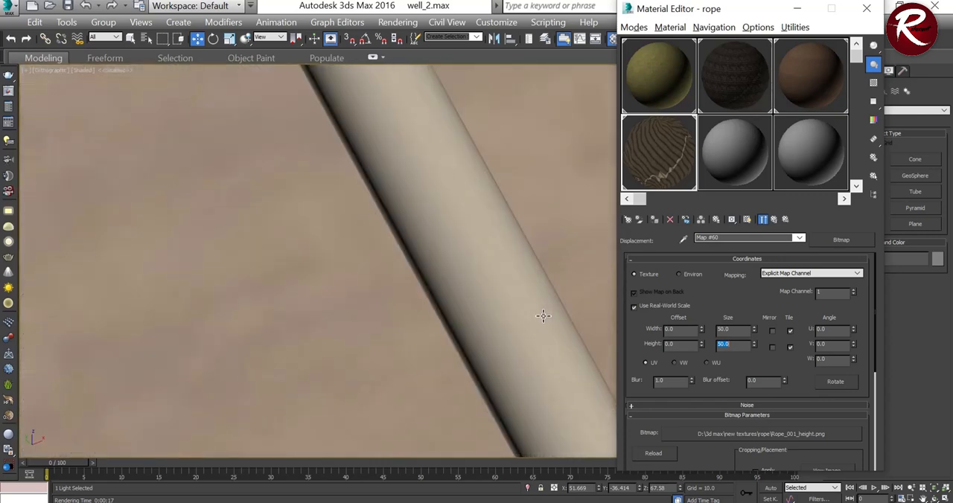
scroll(551, 316, down, 3)
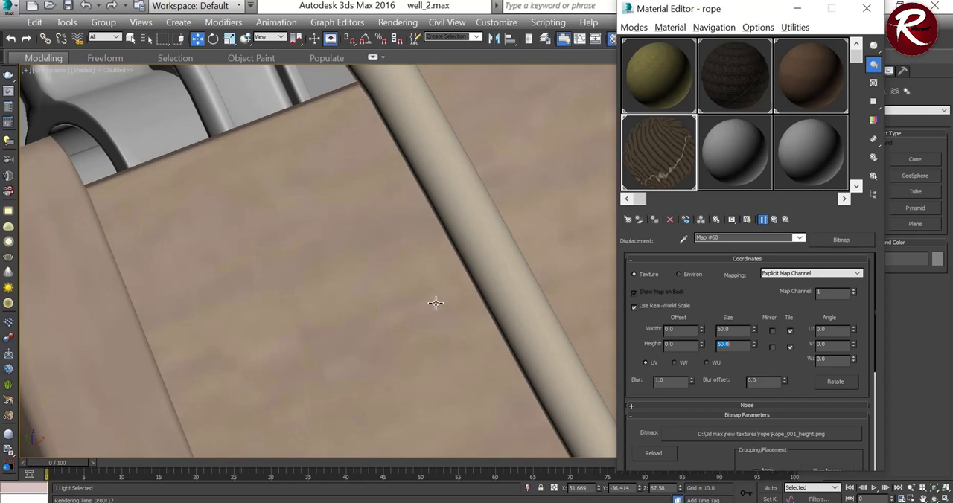
Step: Return to the rope material and lower its Displace amount
click(776, 220)
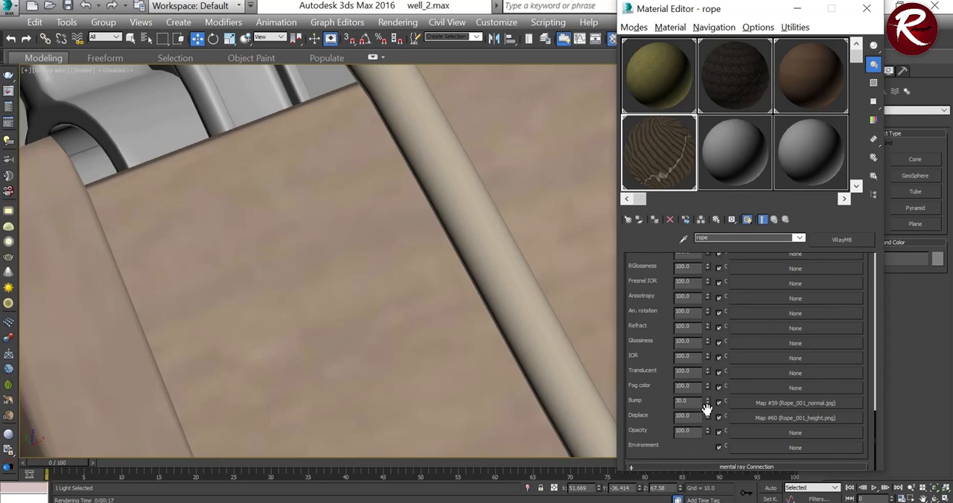
drag(706, 417, 704, 465)
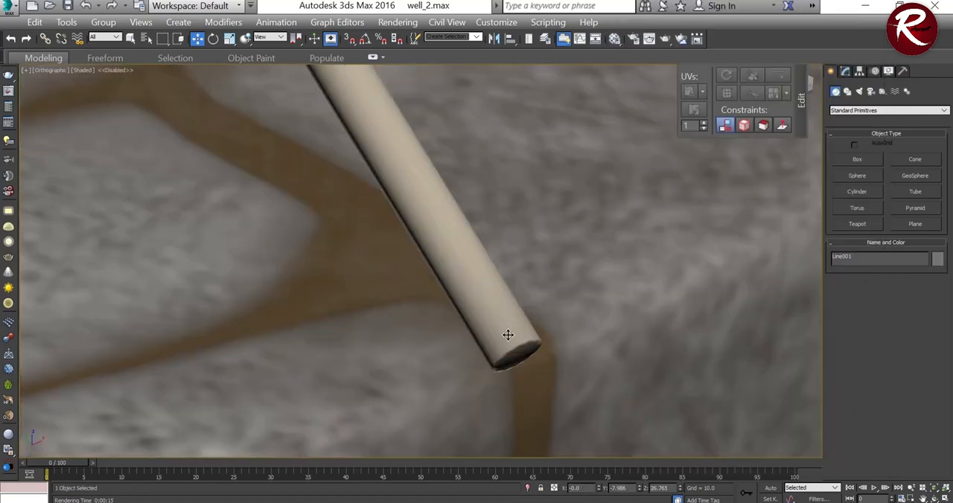
Step: Show edged faces in the viewport and turn off NURMS smoothing on the rope's editable poly
key(F4)
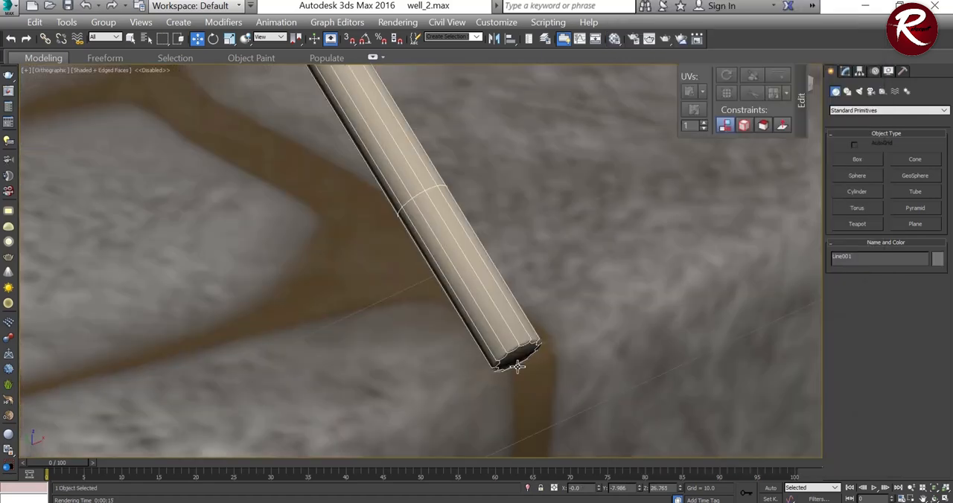
scroll(504, 317, down, 2)
scroll(522, 314, up, 5)
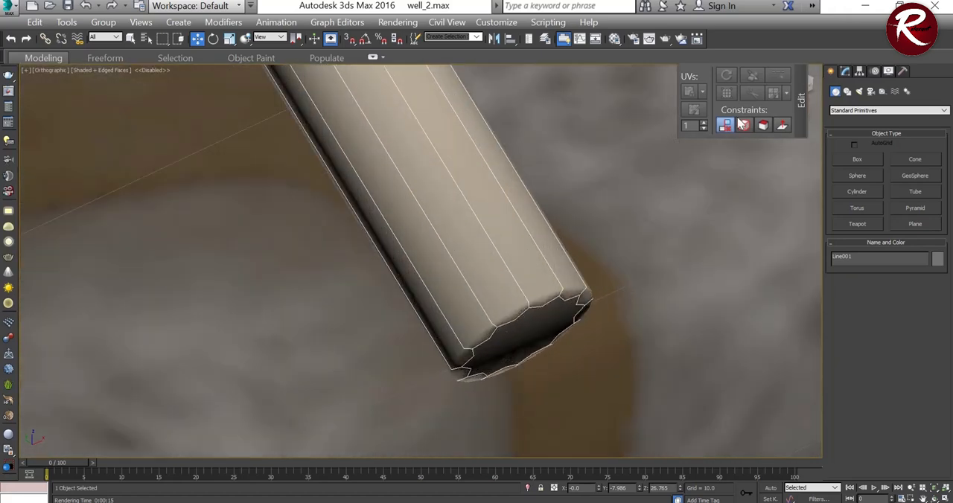
click(849, 71)
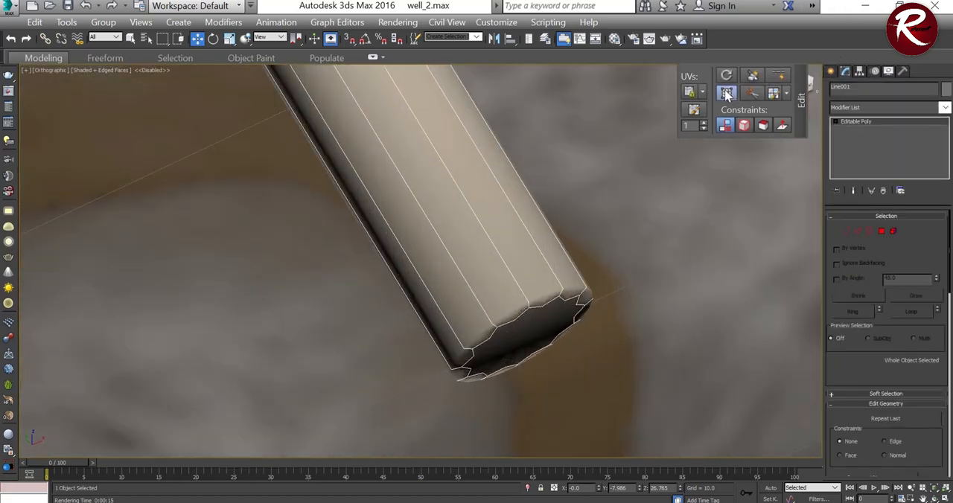
click(730, 90)
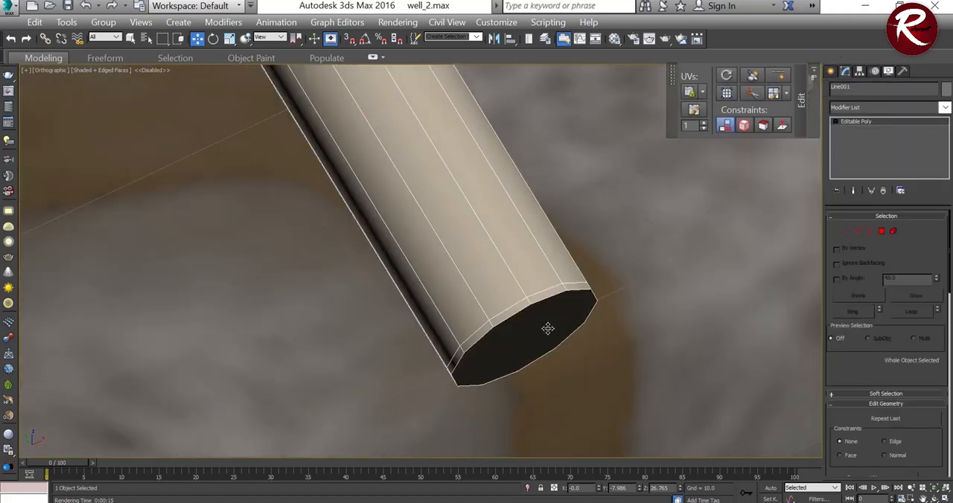
Step: Extrude the end face of the rope outward by 0.183 and apply it, continuing with another extrusion of the same height
scroll(548, 320, down, 2)
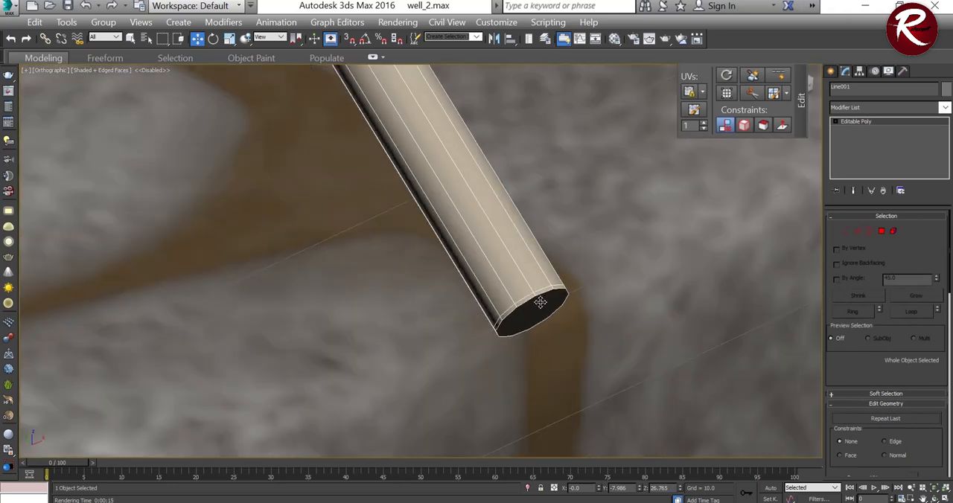
scroll(540, 305, down, 1)
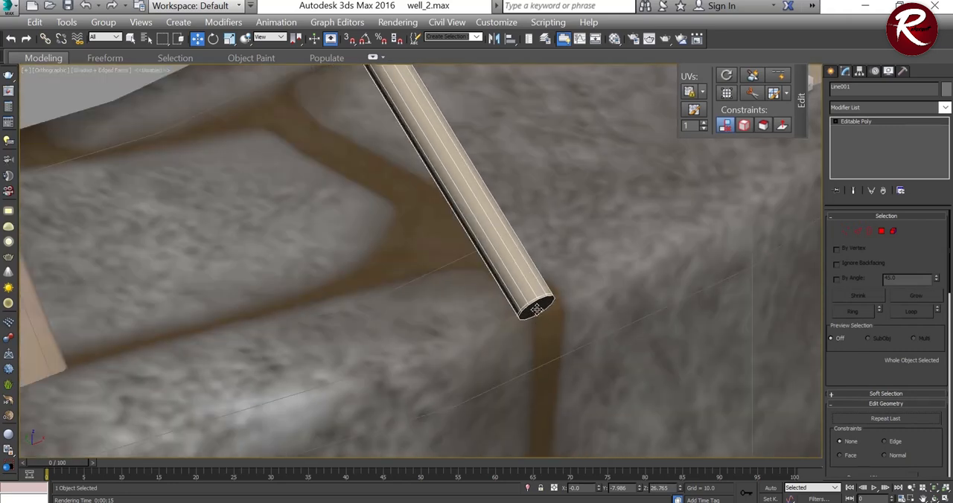
click(882, 231)
click(536, 306)
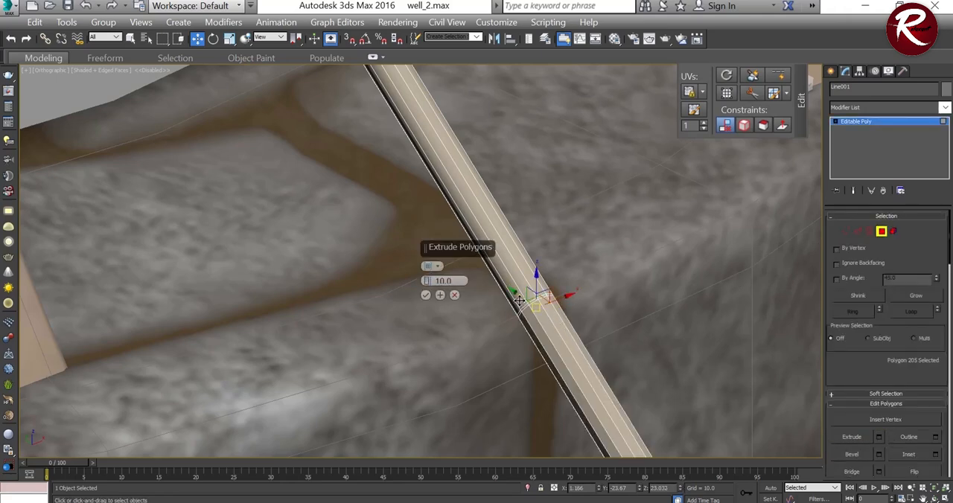
drag(430, 289, 481, 471)
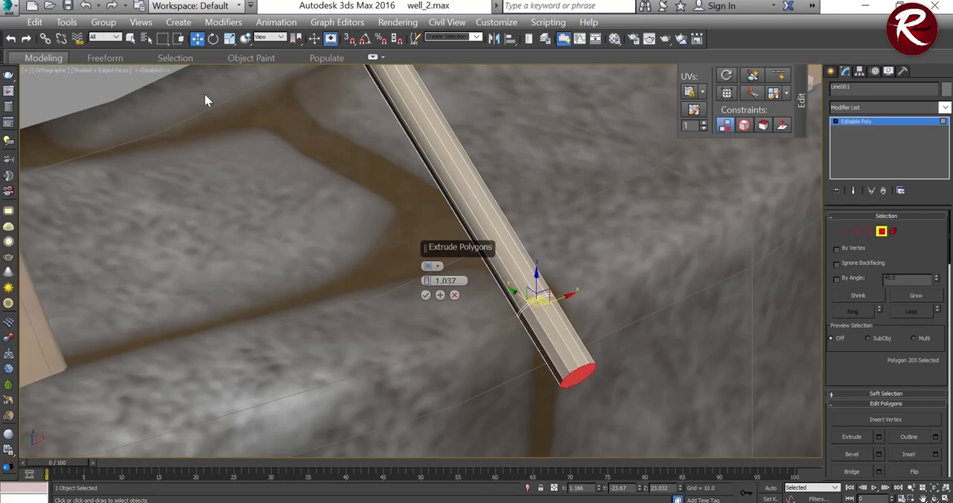
drag(427, 281, 429, 338)
click(440, 294)
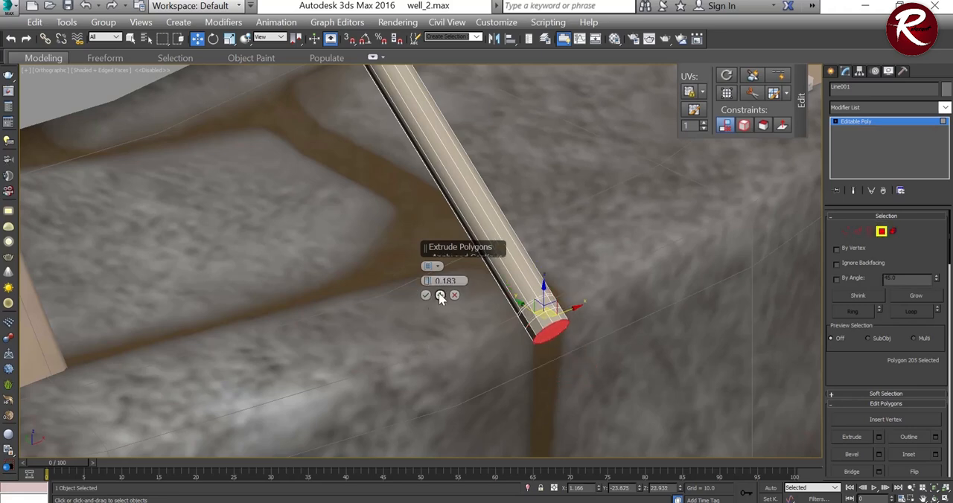
Step: Rotate the second 0.183 extrusion at the rope's end downward toward the well's rim and accept it
alt+middle_drag(562, 298, 609, 261)
scroll(567, 273, up, 3)
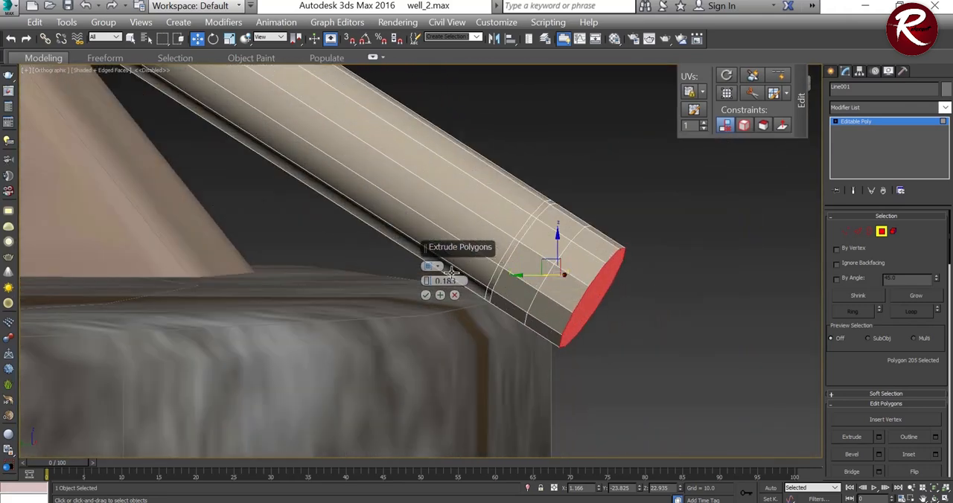
key(r)
key(e)
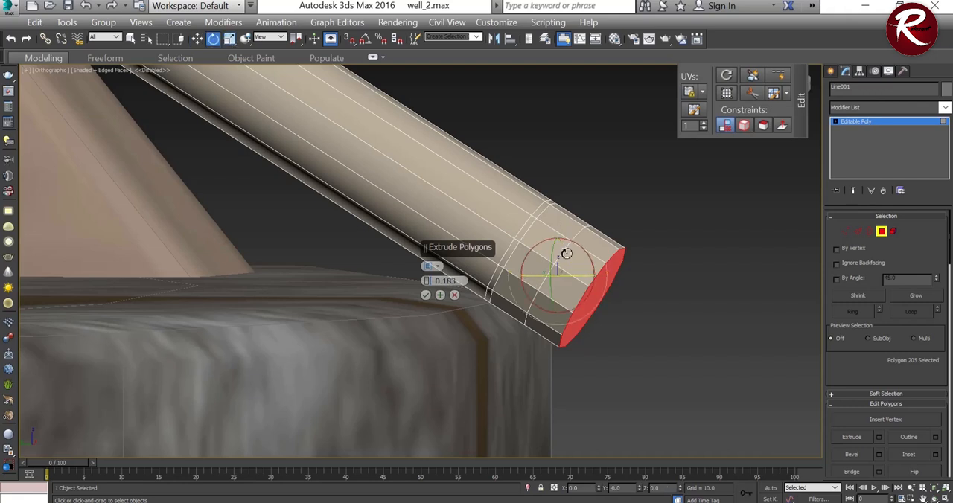
drag(582, 247, 593, 261)
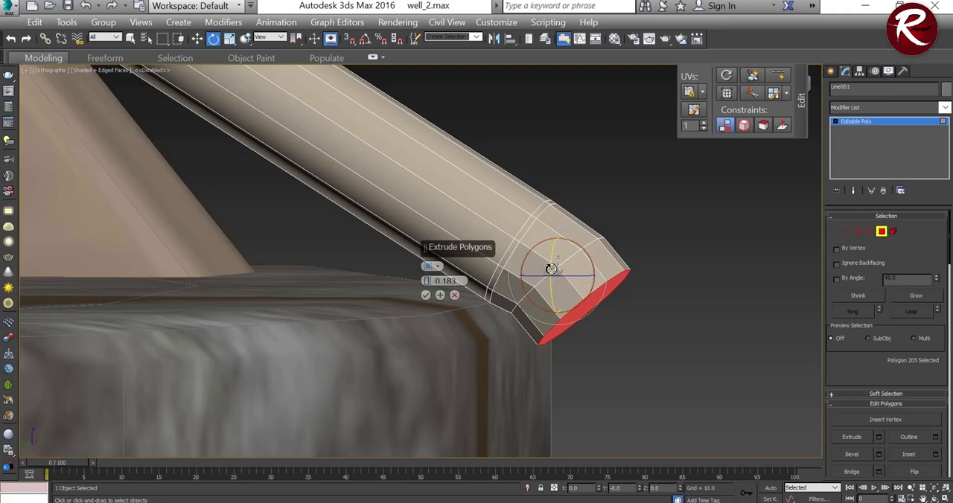
alt+middle_drag(634, 294, 549, 298)
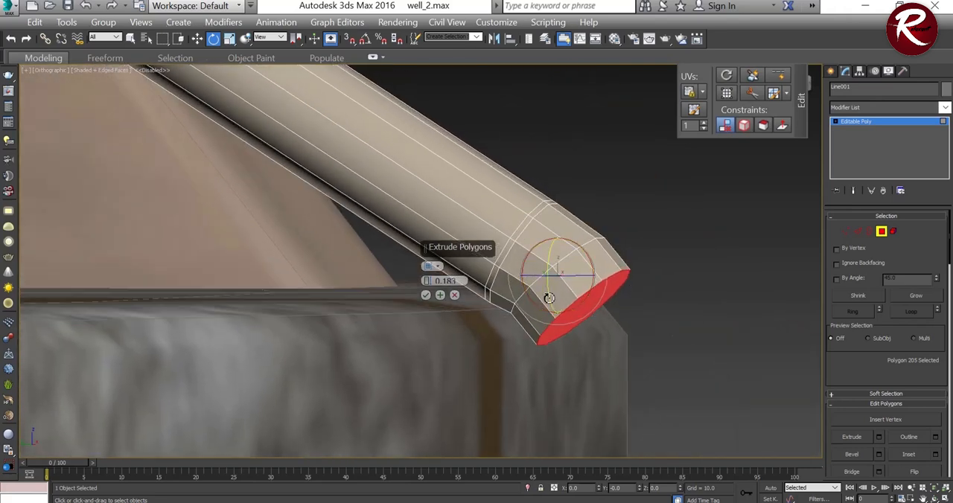
click(425, 295)
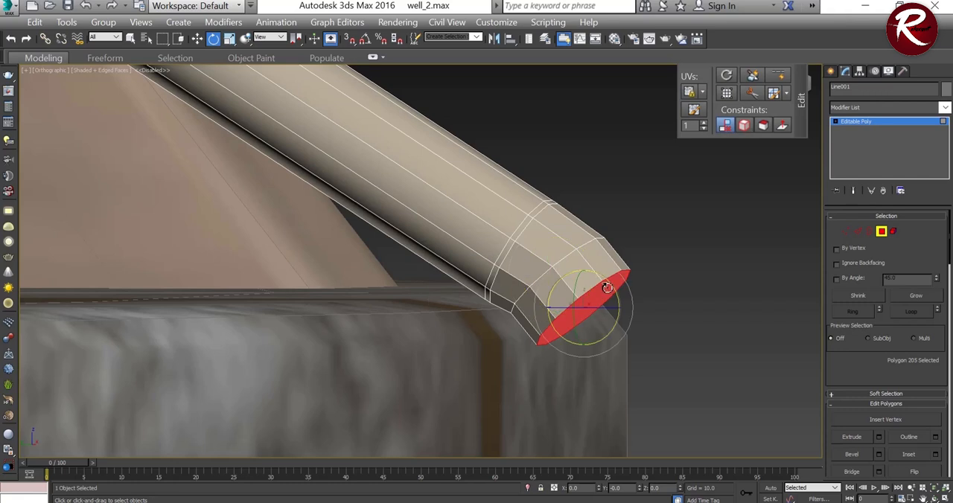
Step: Rotate the rope's end face further until it points nearly straight down, redoing the first rotation
drag(607, 288, 618, 307)
key(ctrl+z)
alt+middle_drag(618, 307, 477, 282)
mouse_move(575, 286)
alt+middle_down()
mouse_move(603, 255)
mouse_move(602, 278)
mouse_move(494, 276)
mouse_move(529, 262)
mouse_move(566, 285)
mouse_move(613, 279)
mouse_move(571, 272)
alt+middle_up()
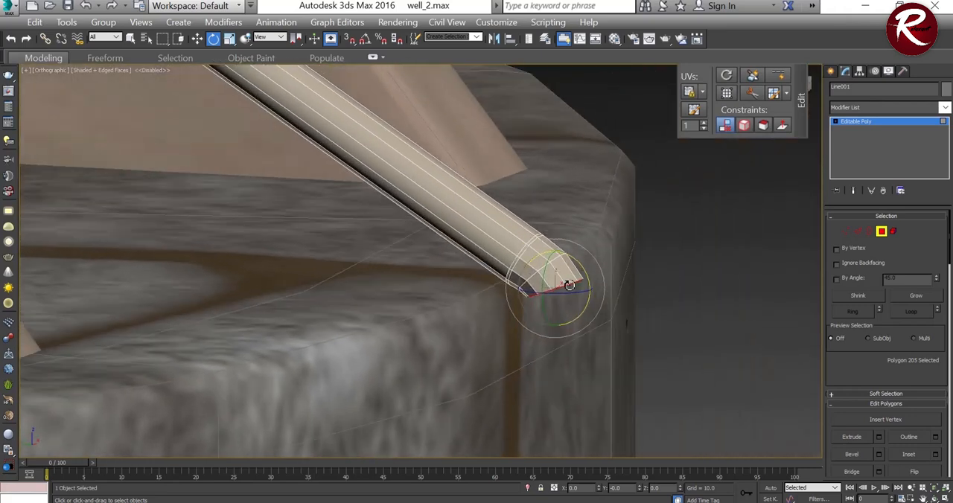
drag(582, 269, 583, 278)
Step: Extrude the rope's end face another 0.183 and move it down along Z so the end hangs beside the well wall
key(w)
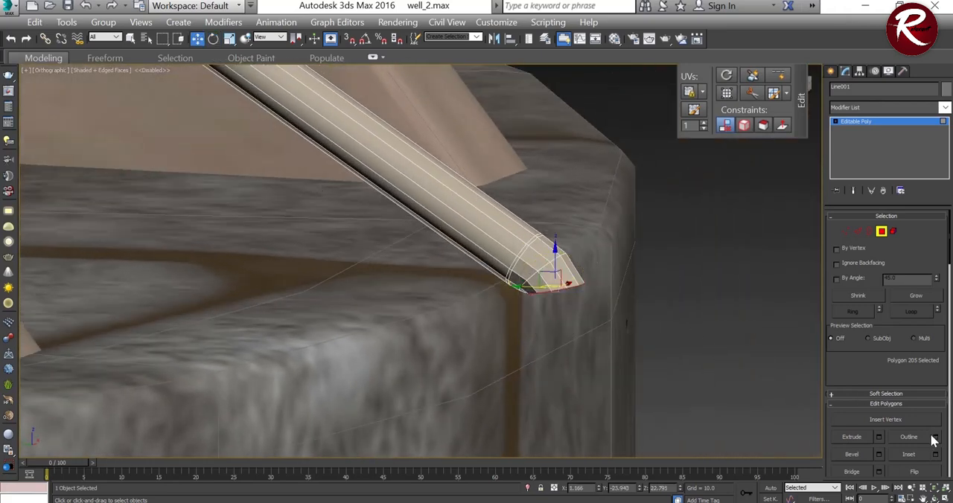
click(880, 437)
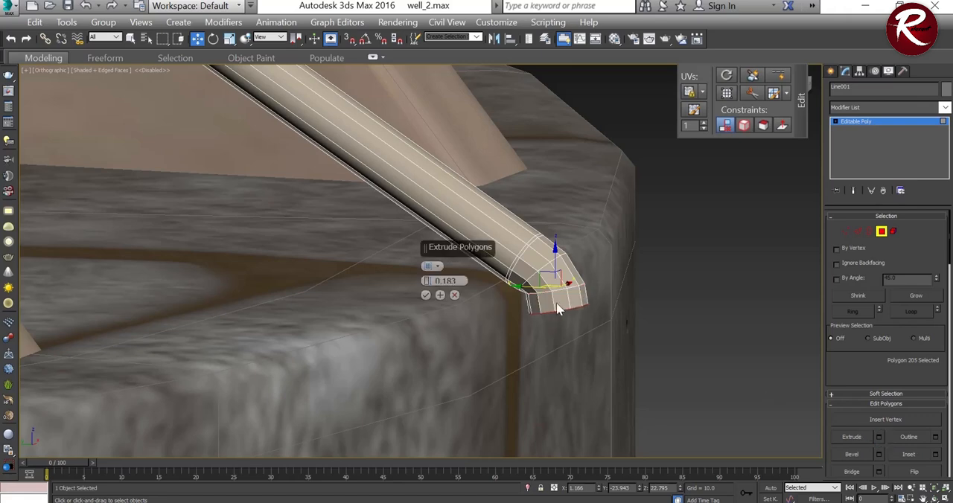
click(425, 295)
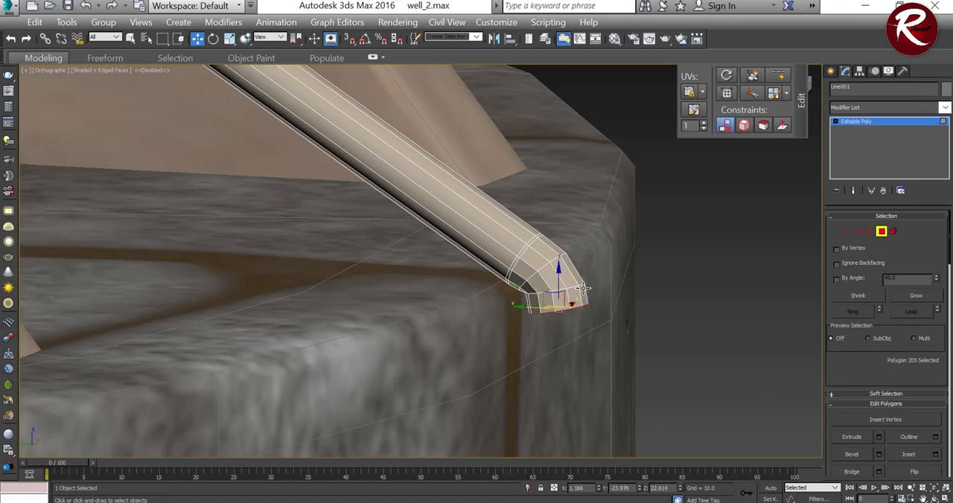
drag(559, 285, 563, 379)
Step: Select the edge loops at the rope's bend and move them to shape the turn into the hanging end
scroll(541, 320, down, 5)
alt+middle_drag(540, 322, 397, 327)
scroll(557, 306, up, 5)
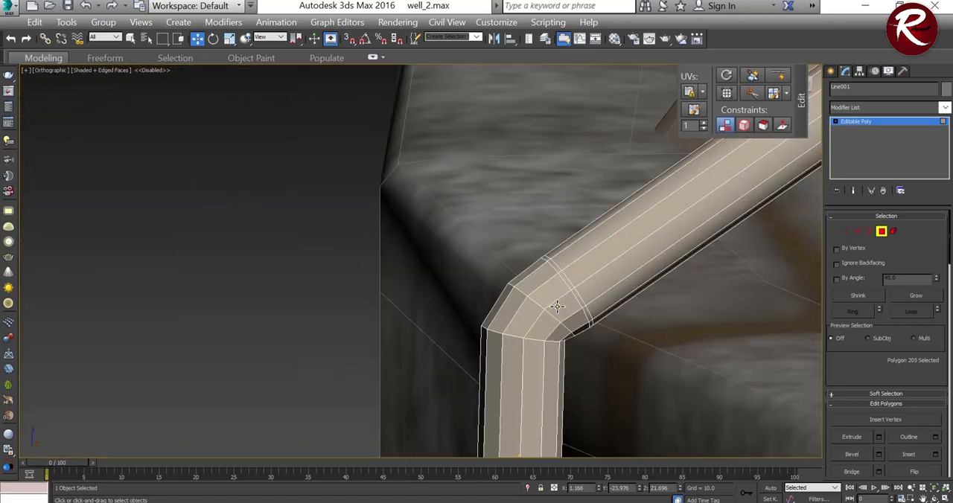
click(549, 313)
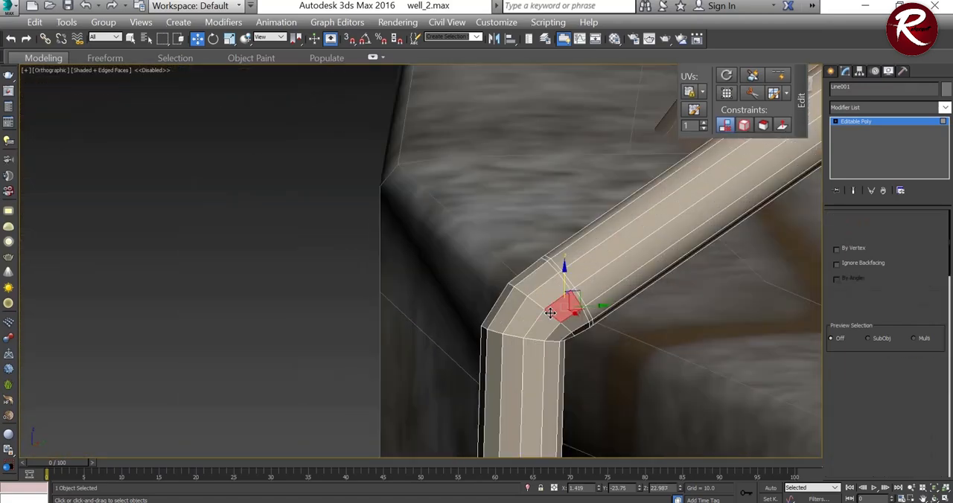
key(2)
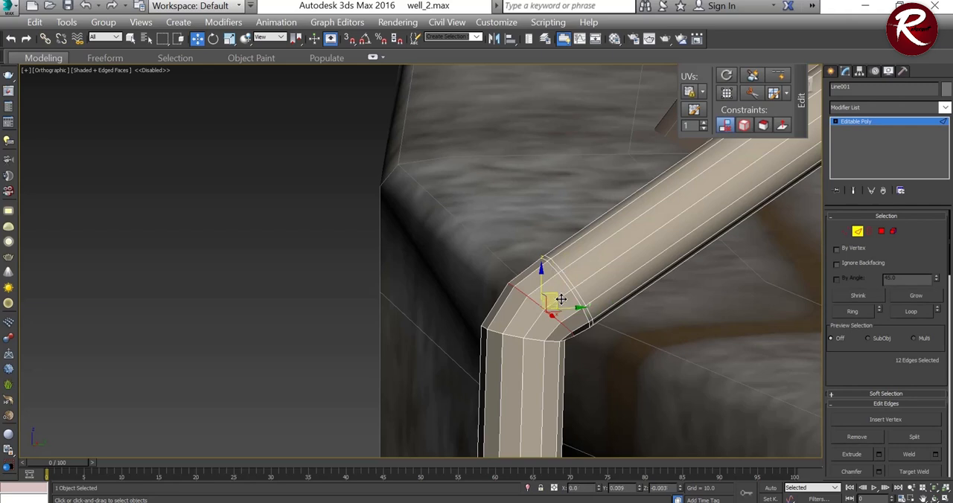
drag(557, 303, 550, 334)
alt+middle_drag(500, 360, 630, 347)
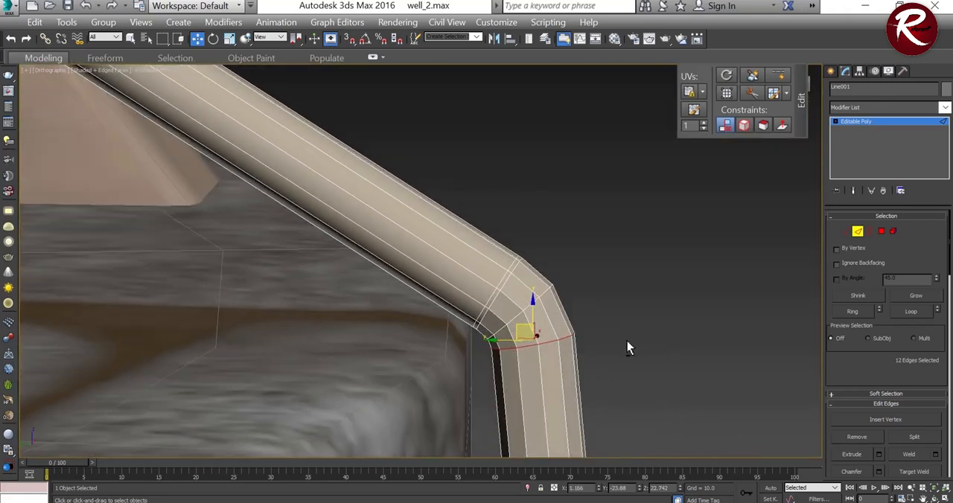
Step: Try to slide the edge loop above the rope's bend using the Edge constraint, and undo the move
click(499, 278)
click(743, 126)
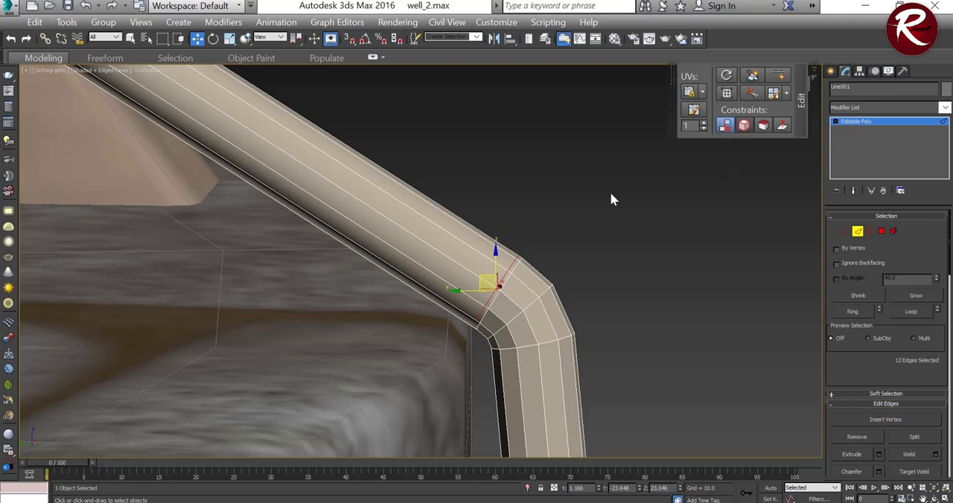
click(467, 269)
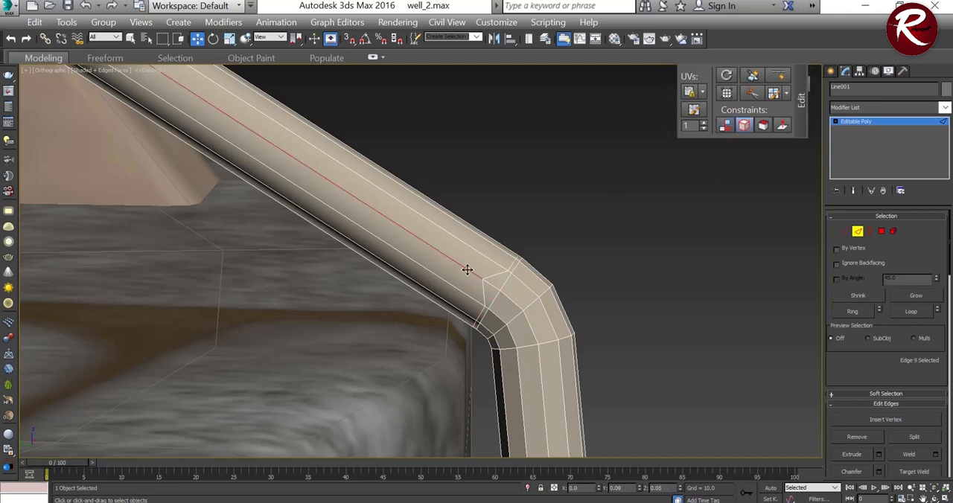
key(ctrl+z)
key(ctrl+z)
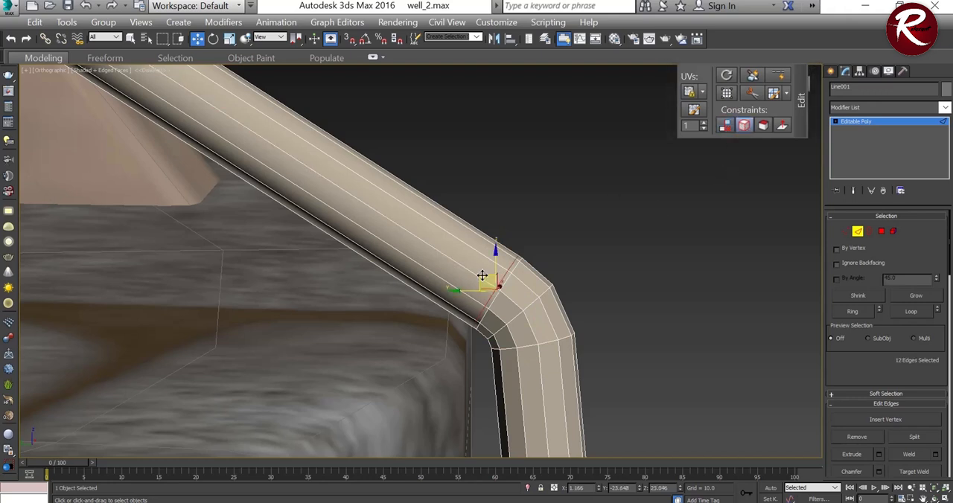
Step: Move the edge loops around the rope's bend without constraints, spacing them more evenly to round the corner
drag(481, 277, 508, 306)
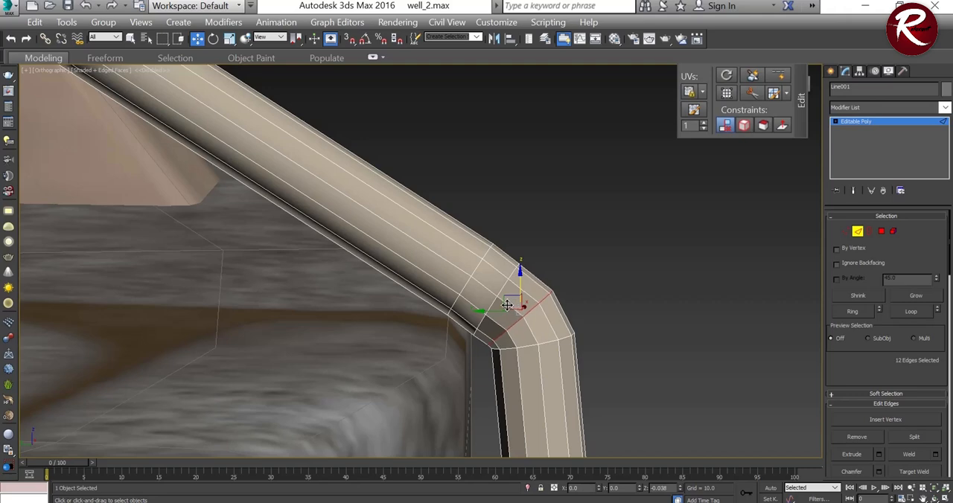
scroll(515, 254, down, 2)
scroll(525, 318, up, 2)
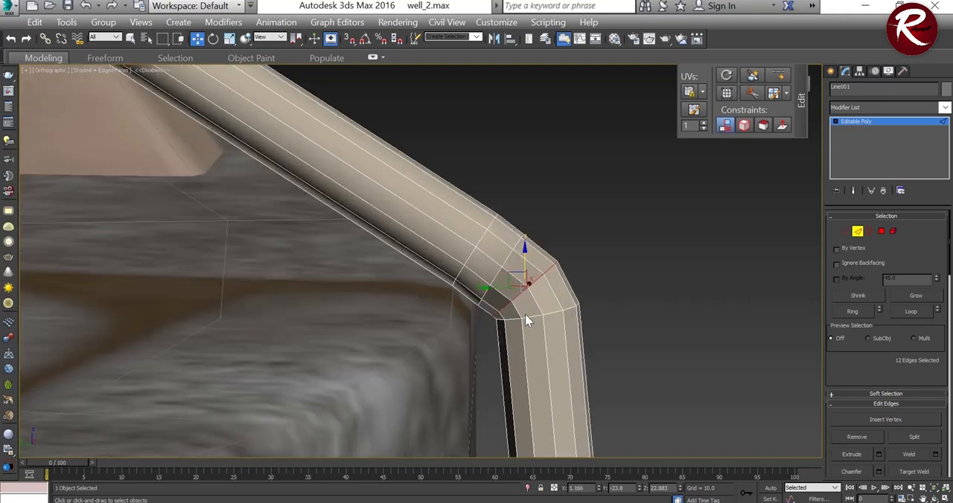
drag(530, 317, 498, 273)
Step: Move the two edge loops just above the rope's bend down and back toward the well's rim
double_click(497, 271)
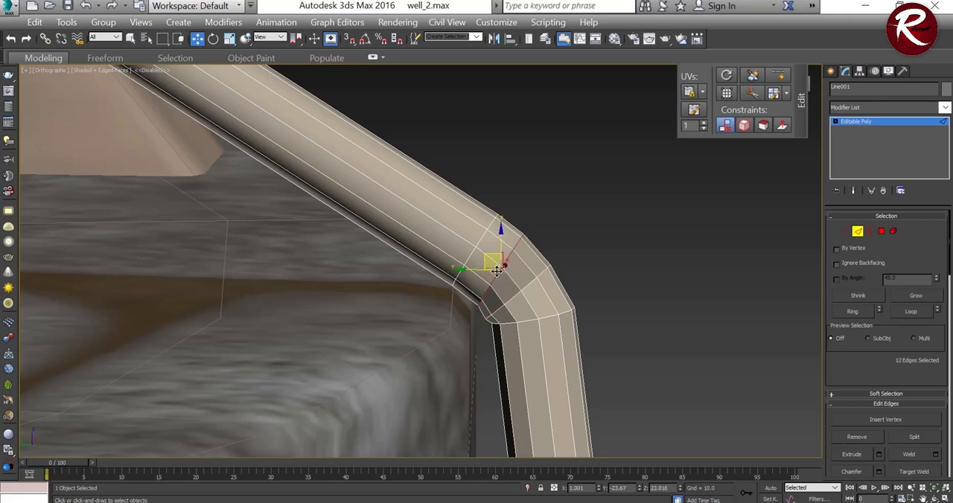
alt+middle_drag(519, 287, 519, 277)
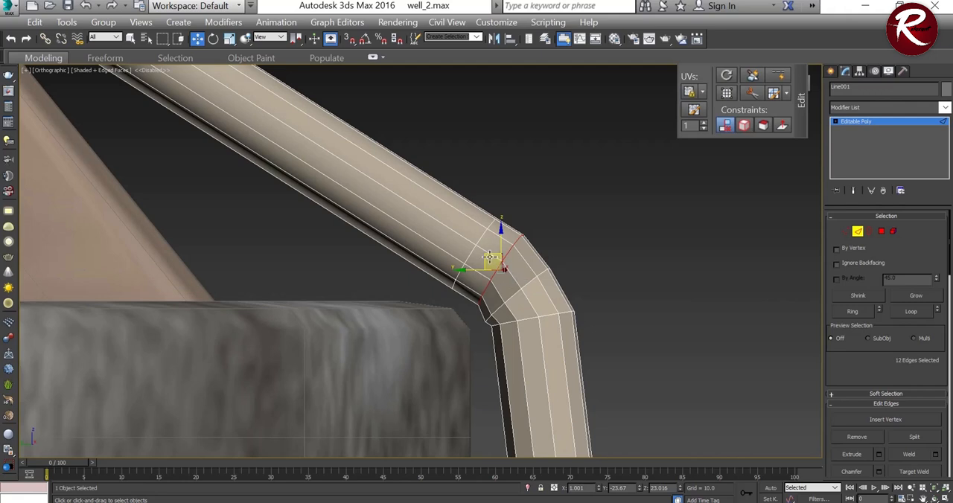
drag(509, 274, 471, 252)
click(464, 248)
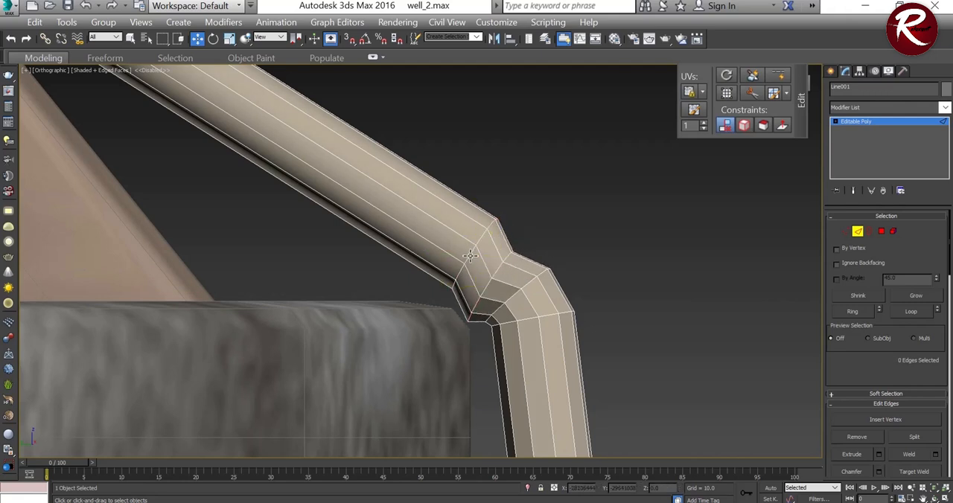
double_click(471, 256)
drag(463, 237, 444, 264)
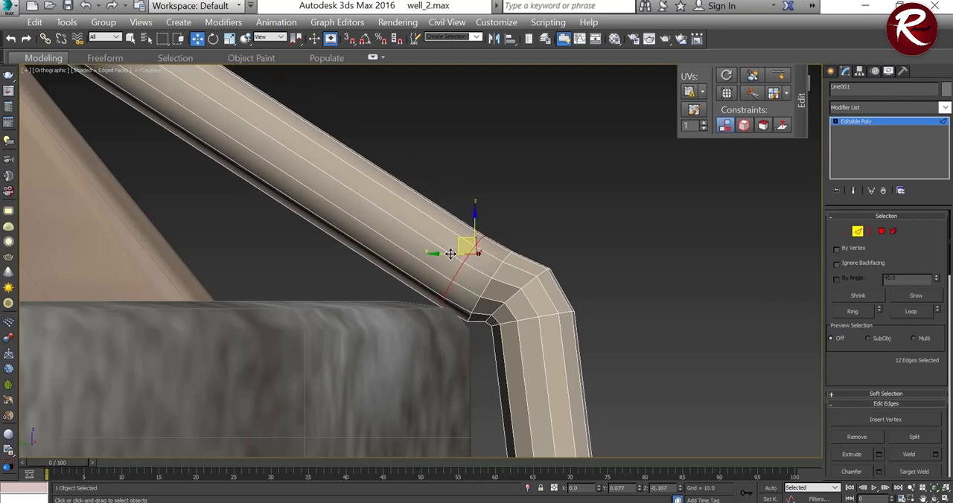
Step: Reposition the rope's middle and lower bend loops so the rope curves closely around the well's outer corner
double_click(511, 299)
drag(504, 281, 479, 274)
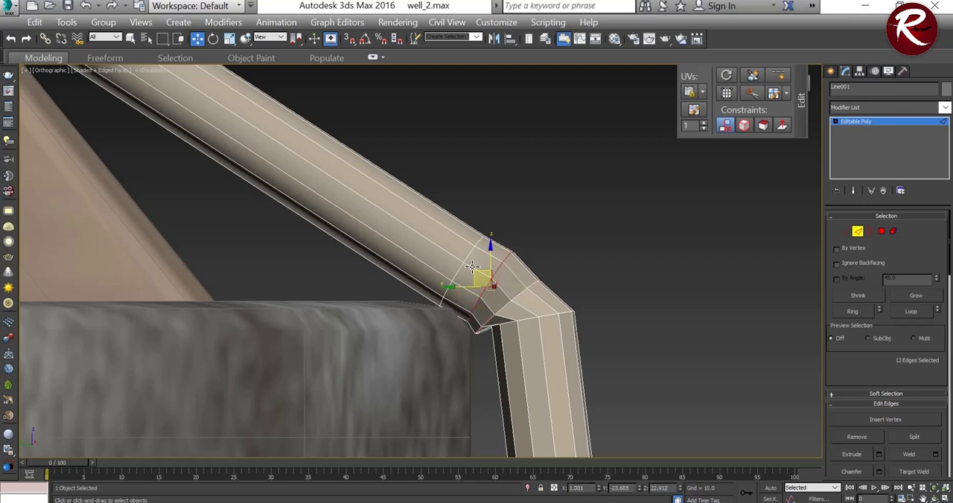
click(472, 266)
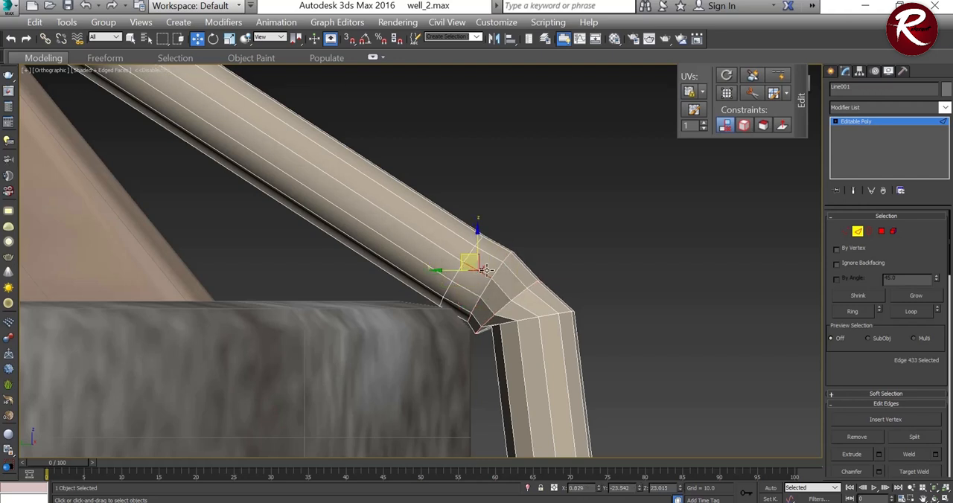
double_click(484, 289)
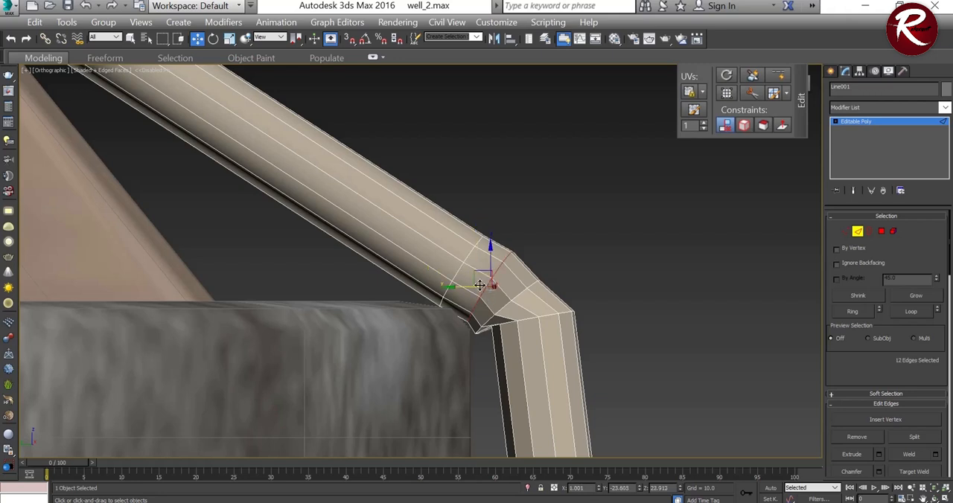
drag(477, 276, 491, 296)
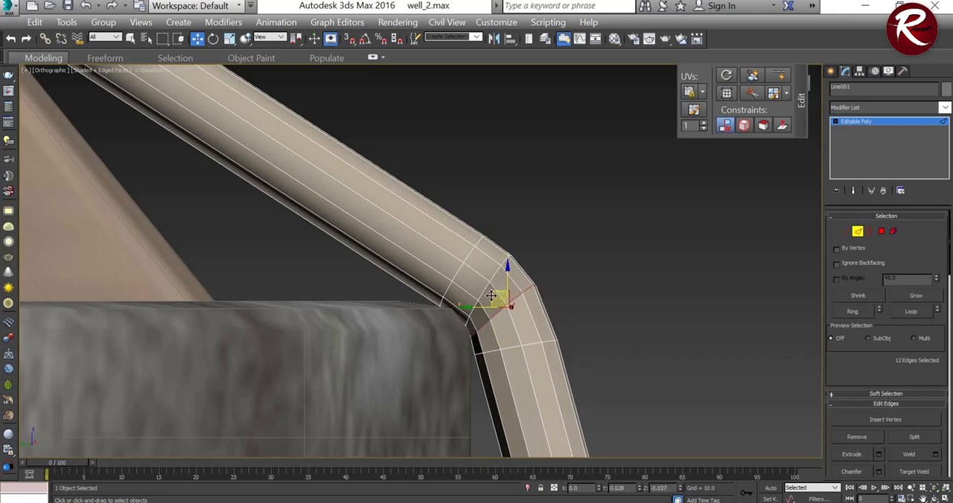
Step: Select the middle edge loop of the rope's bend and nudge it slightly to smooth the curve
mouse_move(503, 298)
alt+middle_down()
mouse_move(489, 284)
mouse_move(498, 290)
alt+middle_up()
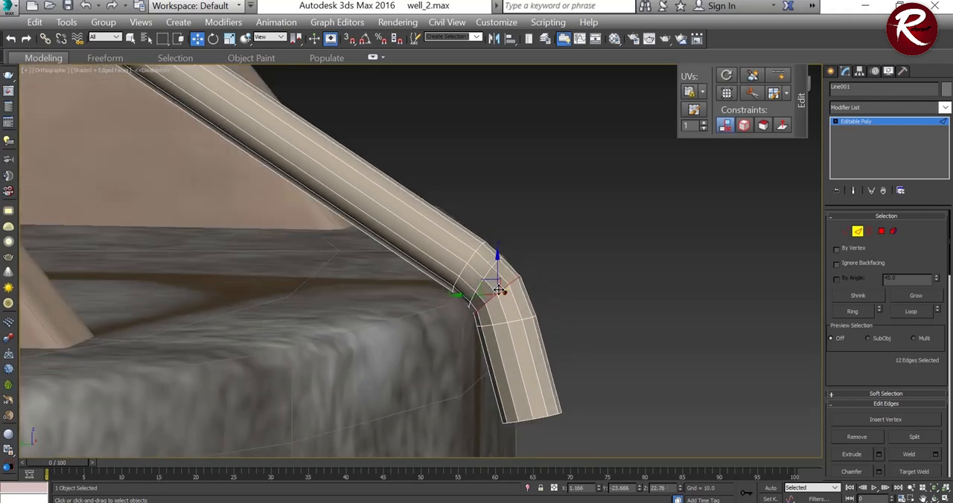
drag(477, 287, 480, 283)
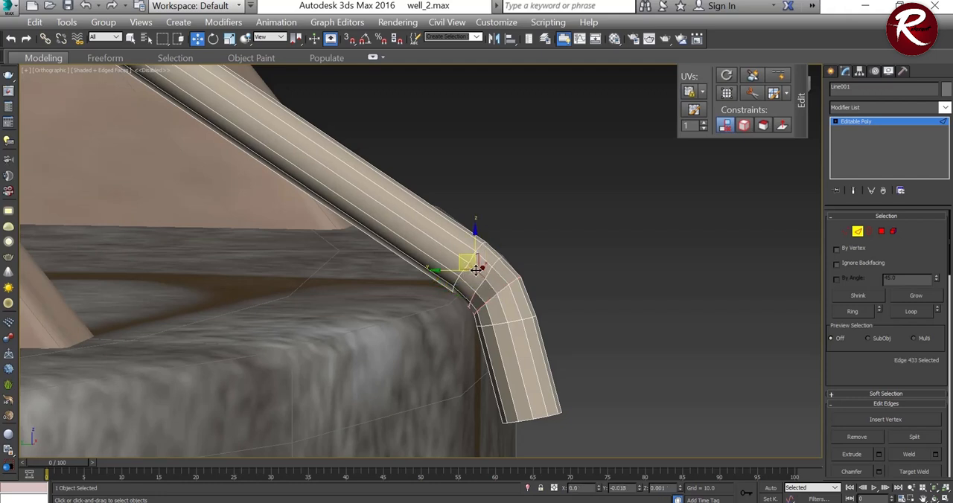
click(477, 270)
drag(477, 269, 500, 275)
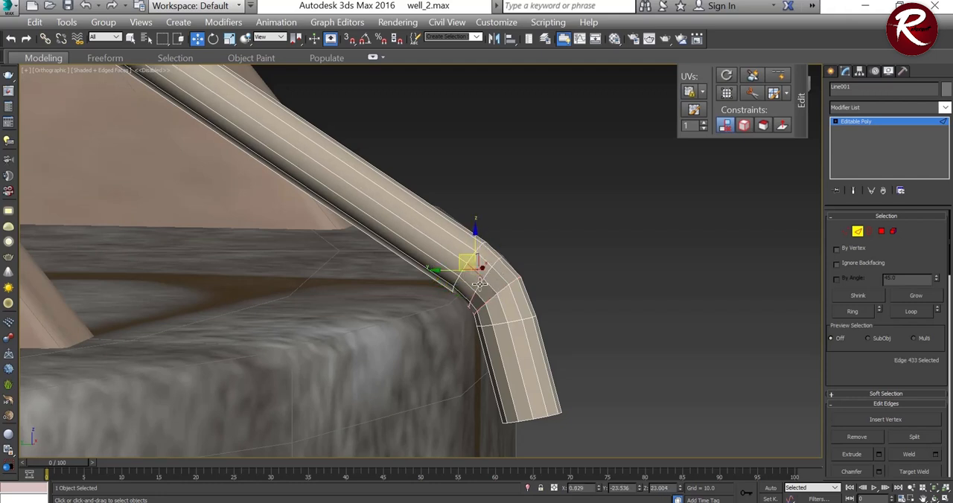
double_click(476, 272)
click(473, 271)
double_click(480, 284)
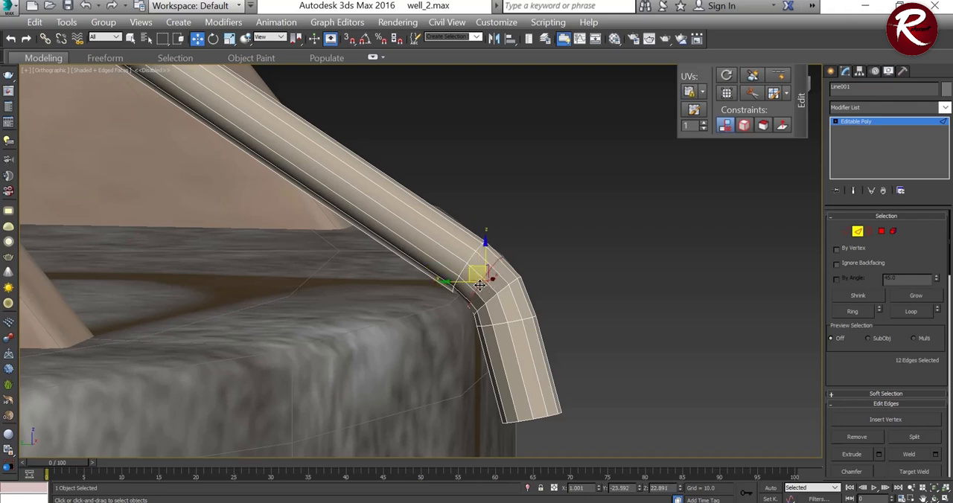
drag(471, 272, 471, 271)
Step: Adjust the upper edge loop of the rope's bend and move the loop at the well's corner slightly outward
alt+middle_drag(503, 282, 506, 274)
mouse_move(463, 268)
mouse_down()
mouse_move(462, 260)
mouse_move(466, 266)
mouse_up()
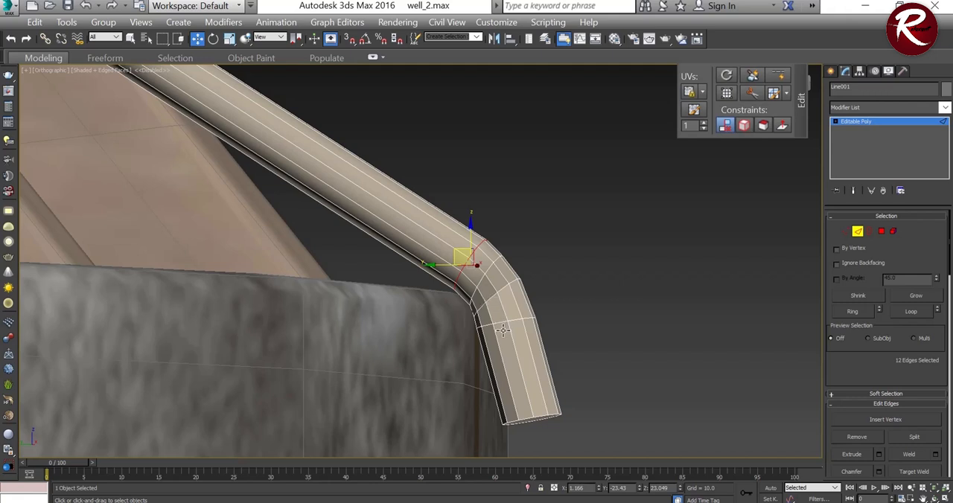
double_click(486, 292)
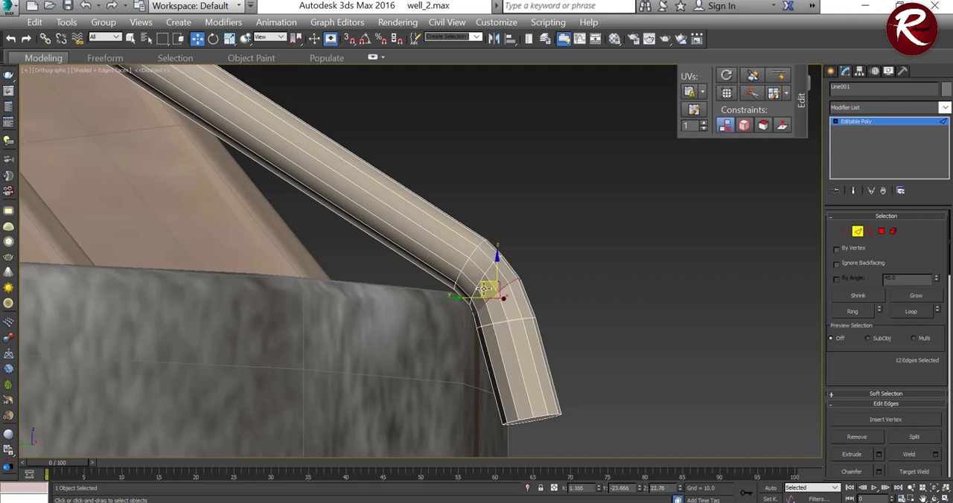
drag(482, 285, 488, 285)
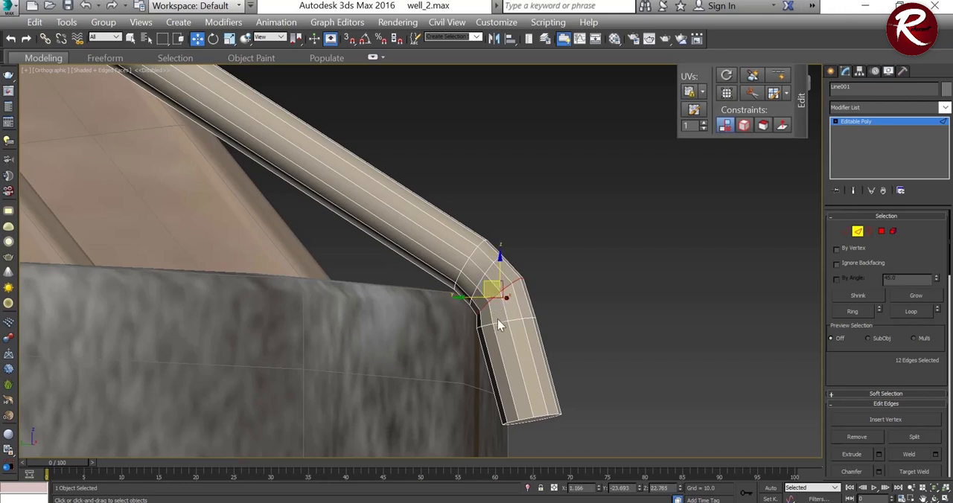
click(525, 418)
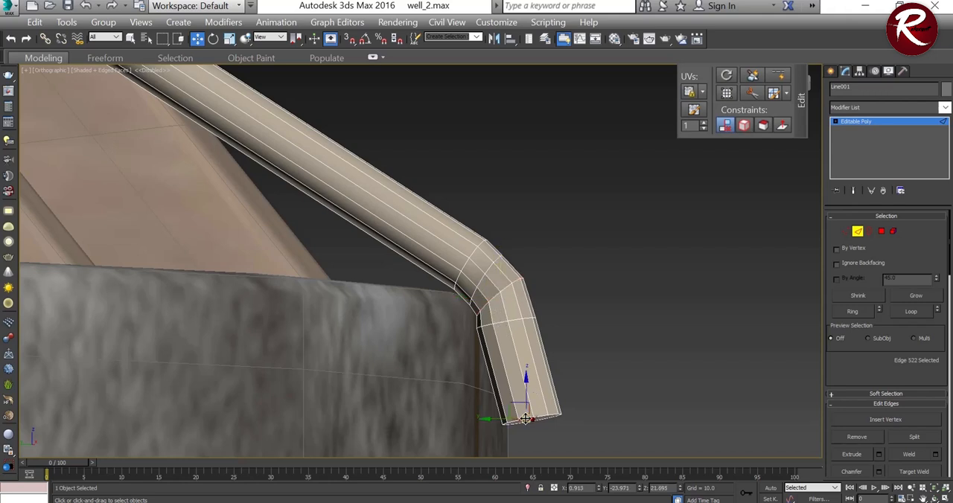
scroll(537, 412, up, 2)
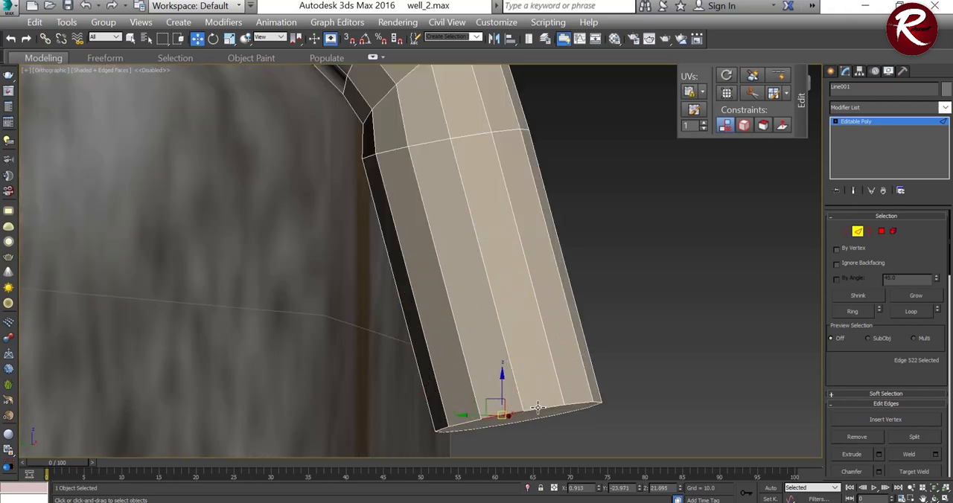
click(859, 307)
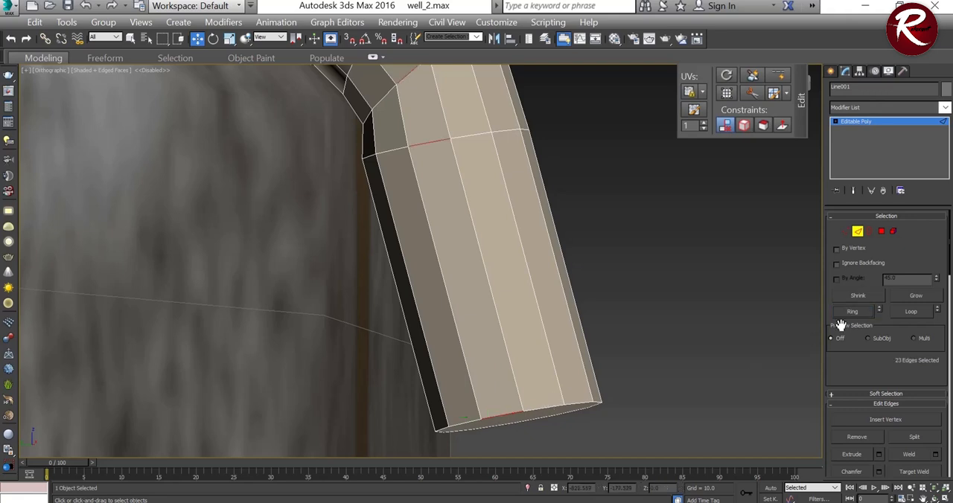
key(ctrl+z)
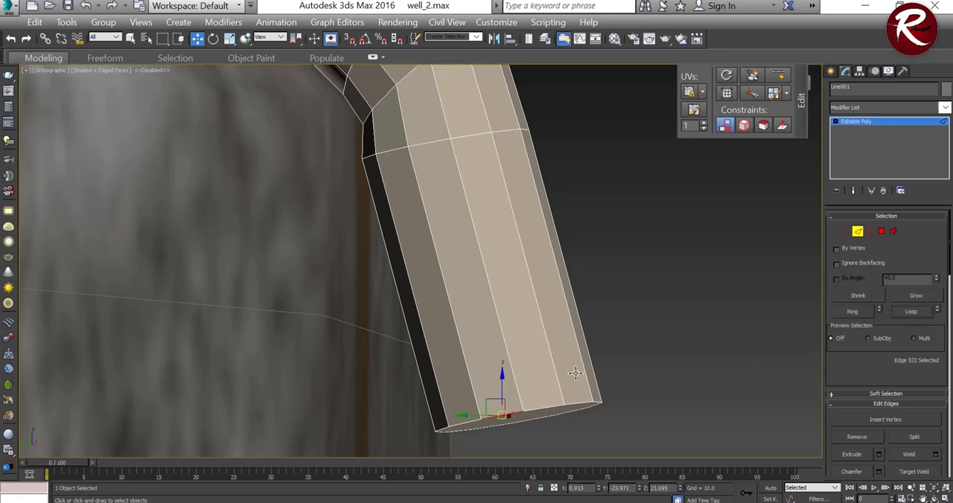
scroll(575, 373, down, 2)
alt+middle_drag(572, 380, 564, 376)
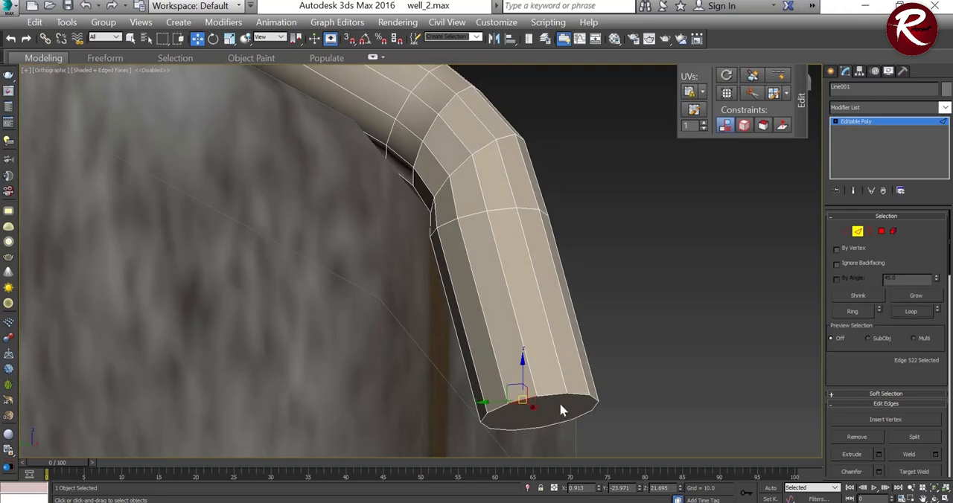
alt+middle_drag(572, 368, 581, 395)
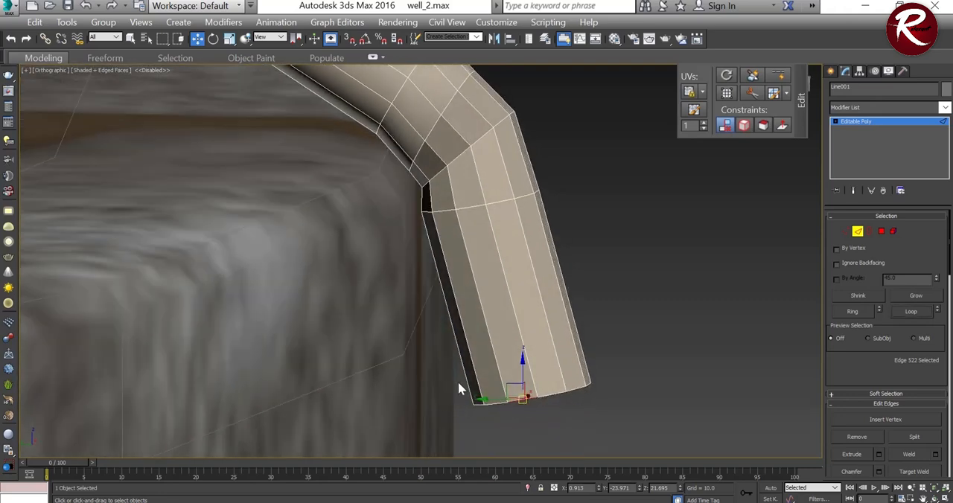
Step: Select only the edge loop at the rope's lower end and move it toward the well so the end piece hangs straight down
drag(654, 478, 652, 475)
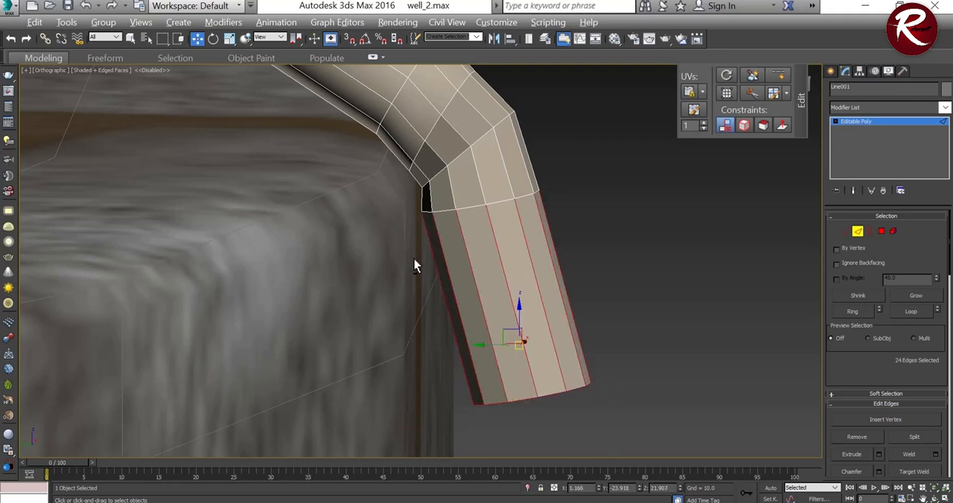
alt+drag(407, 255, 607, 331)
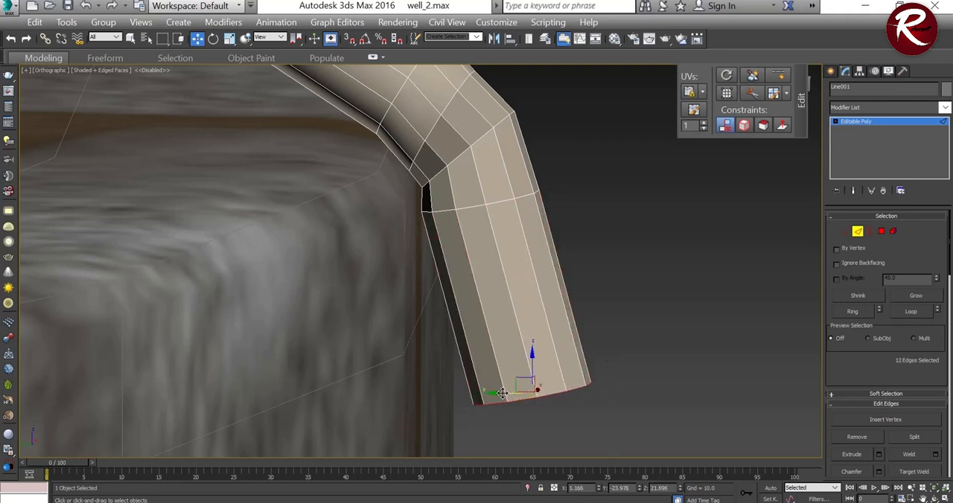
drag(500, 394, 447, 399)
Step: Move the sideways-shifted edge loop in the rope's bend along X until it lines up with the neighbouring loops
alt+middle_drag(563, 336, 519, 339)
alt+middle_drag(473, 305, 445, 296)
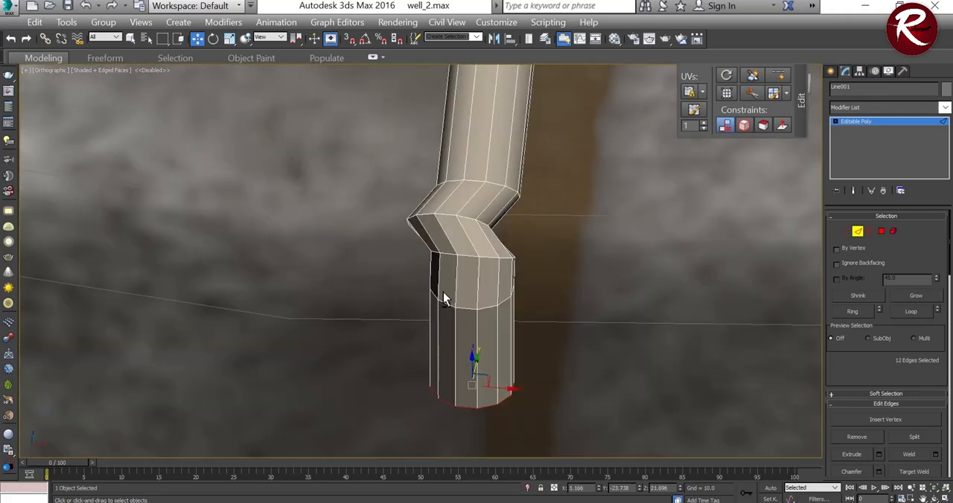
double_click(451, 217)
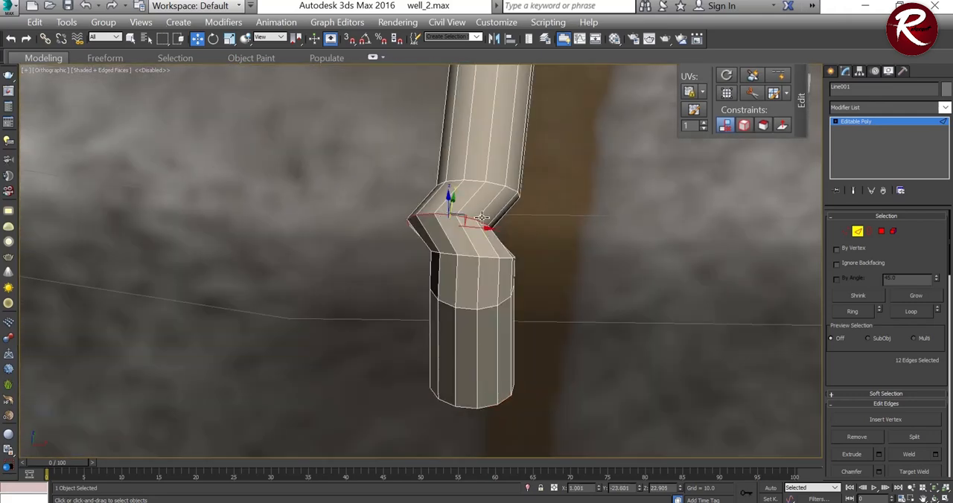
drag(482, 232, 521, 231)
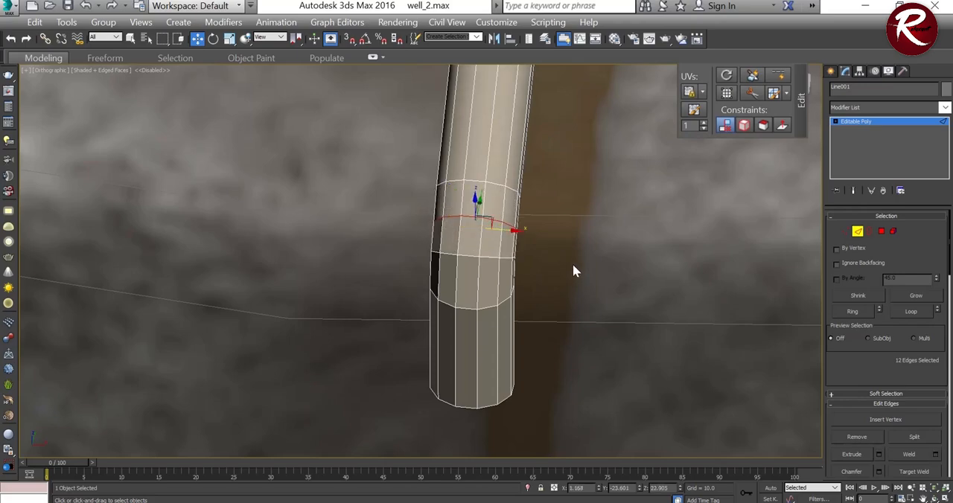
alt+middle_drag(574, 270, 649, 255)
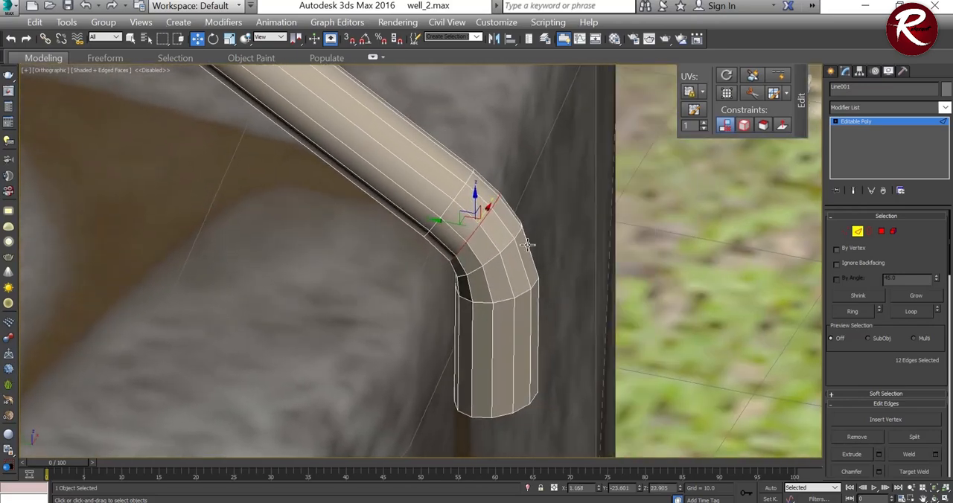
Step: Select the polygon capping the rope's lower end and try dragging a copy of it straight down, cancelling the clone
scroll(528, 245, down, 6)
scroll(526, 245, down, 5)
scroll(531, 268, up, 8)
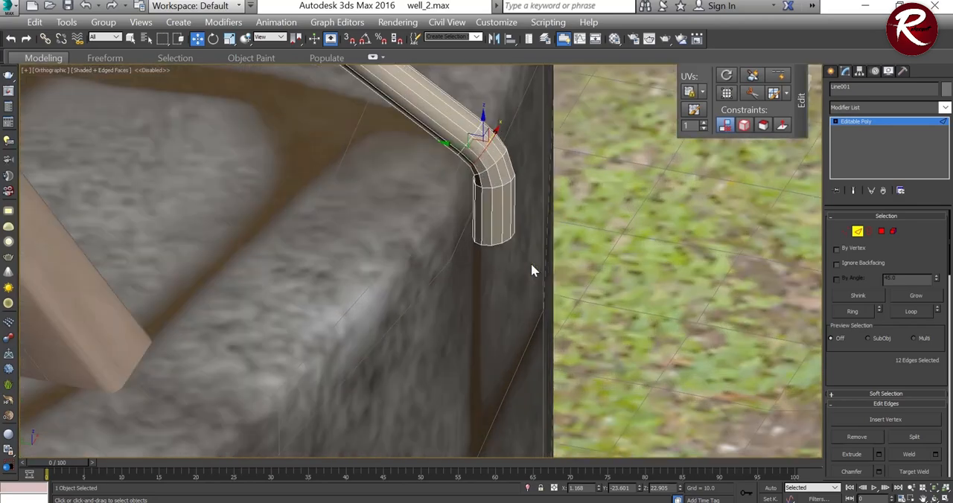
alt+middle_drag(523, 259, 494, 223)
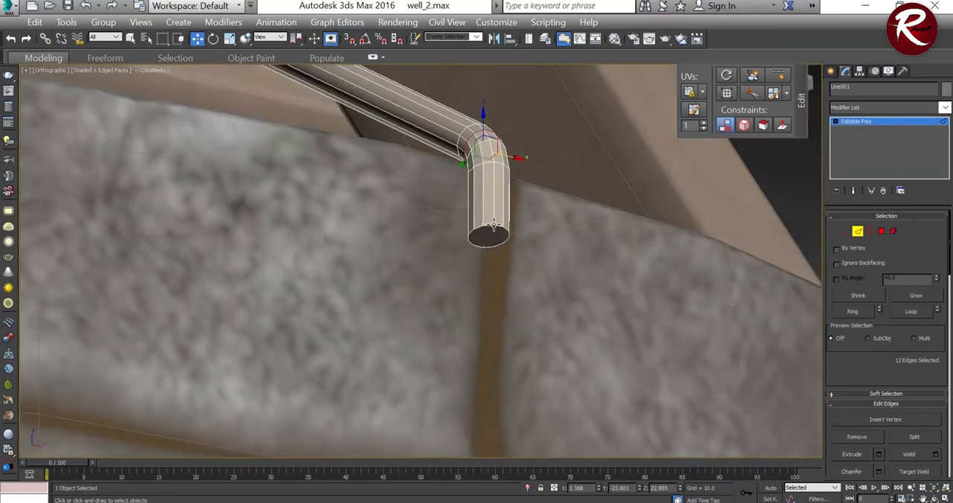
key(4)
click(489, 233)
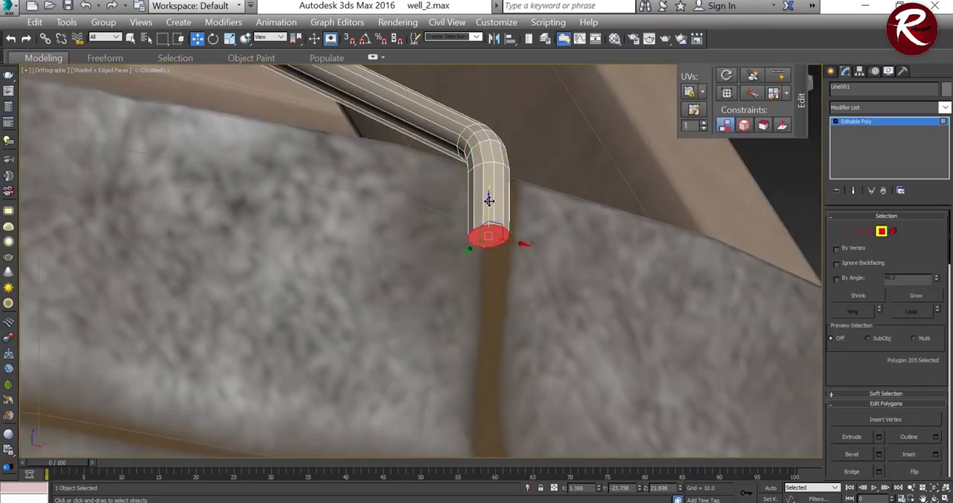
shift+drag(488, 200, 488, 296)
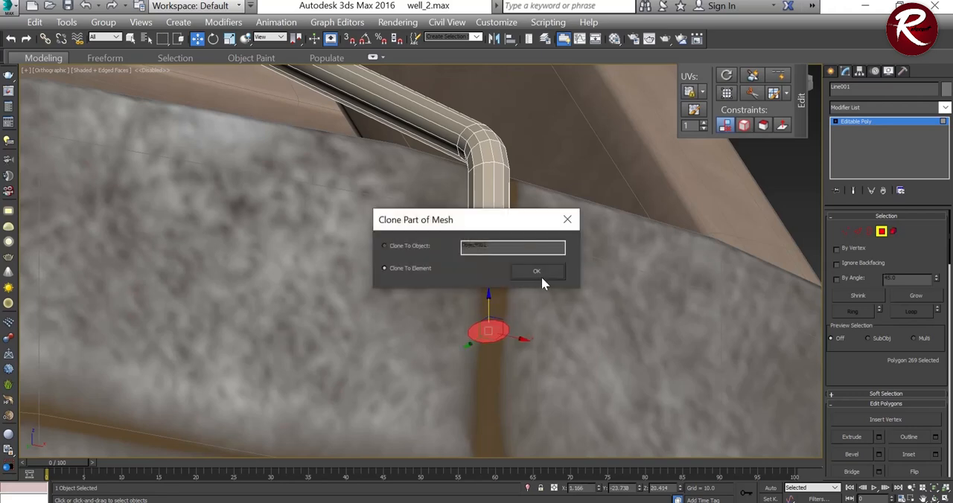
click(565, 220)
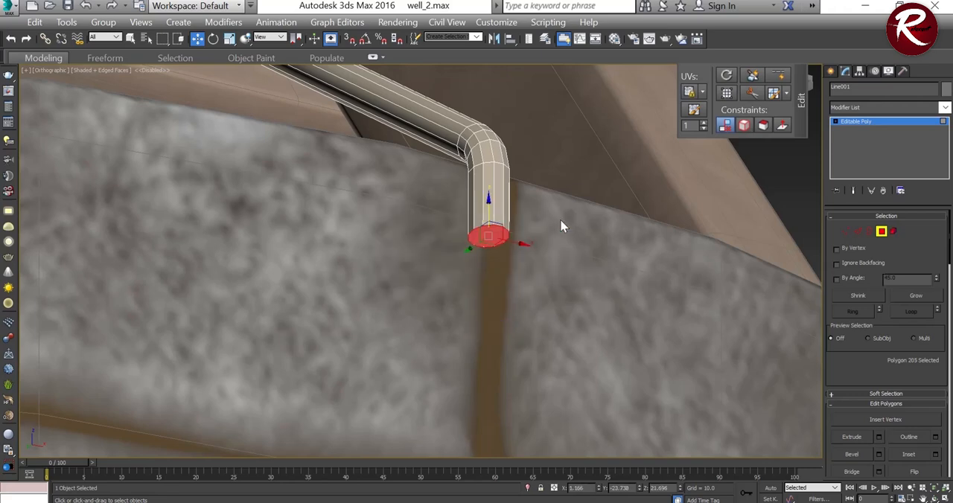
Step: Extrude the rope's end polygon by 4.625, then add a second short extrusion of 0.066 at the tip
click(878, 438)
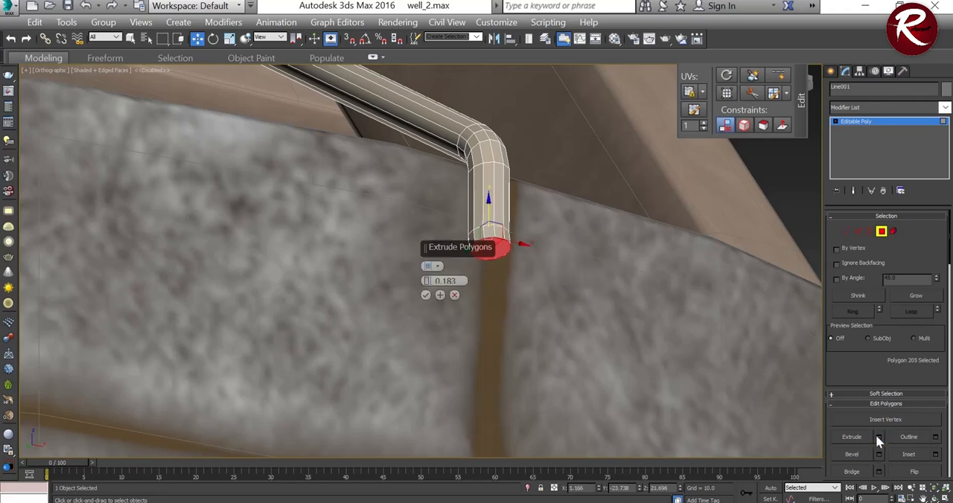
drag(427, 281, 425, 74)
scroll(507, 208, down, 3)
alt+middle_drag(513, 216, 456, 329)
alt+middle_drag(511, 338, 583, 316)
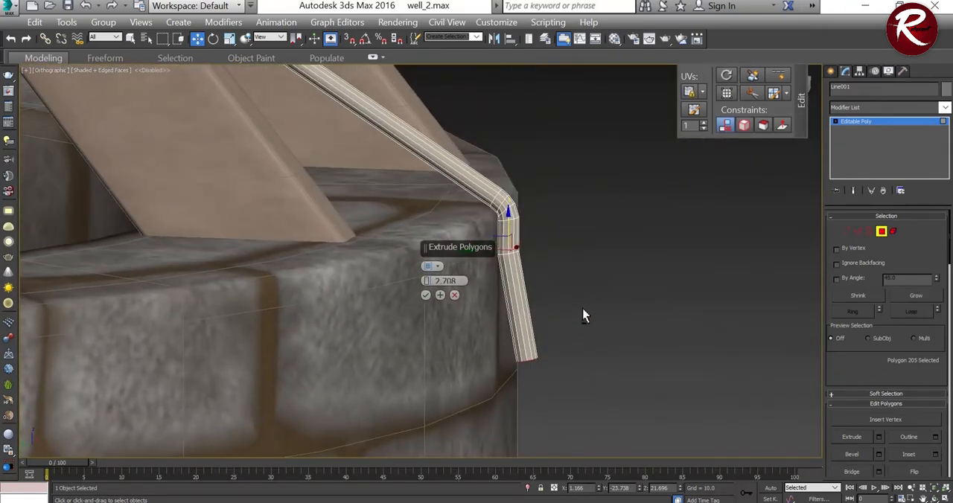
drag(427, 281, 421, 192)
click(440, 295)
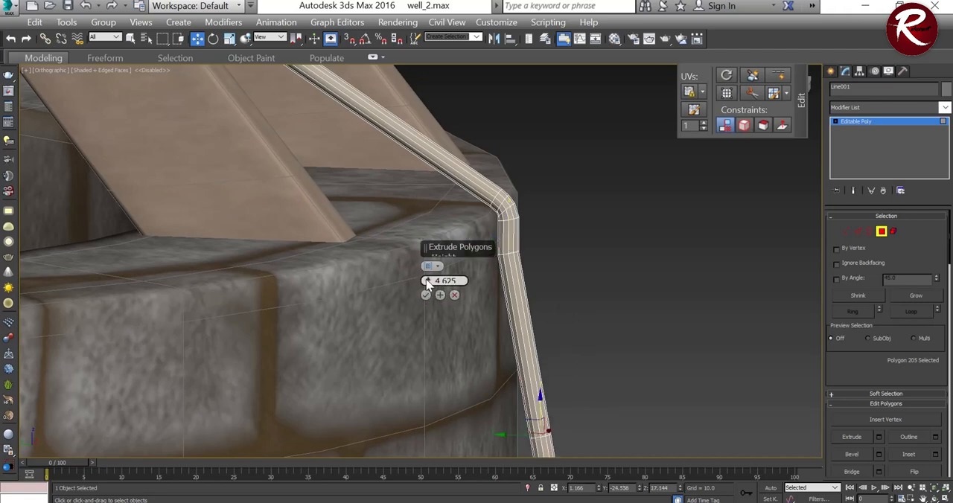
drag(430, 282, 423, 404)
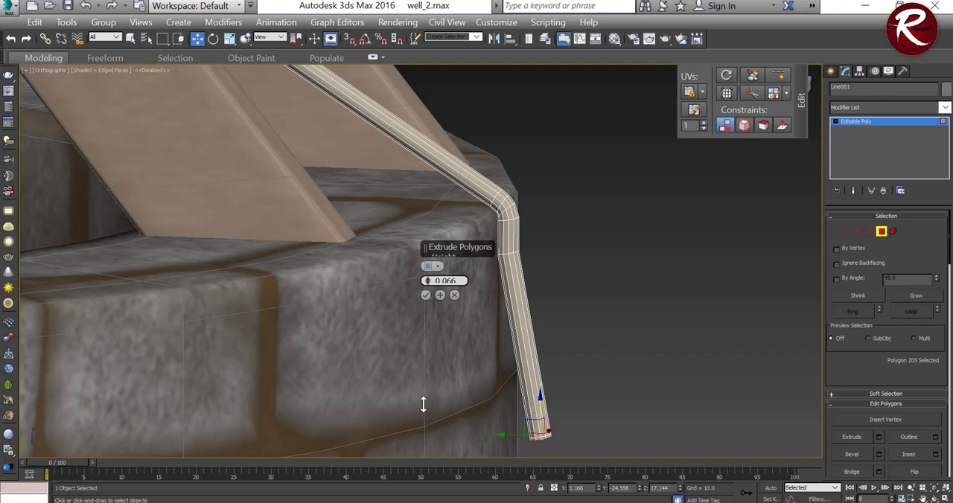
click(426, 295)
Step: Grow the selection to the rope's whole tip segment and move it along Y toward the well so the rope hangs vertically
alt+middle_drag(501, 290, 514, 314)
scroll(524, 406, up, 5)
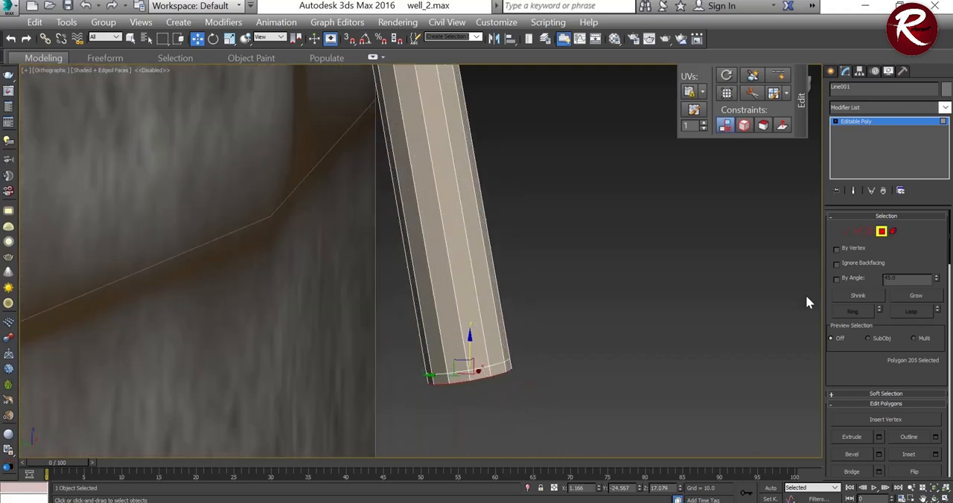
click(915, 298)
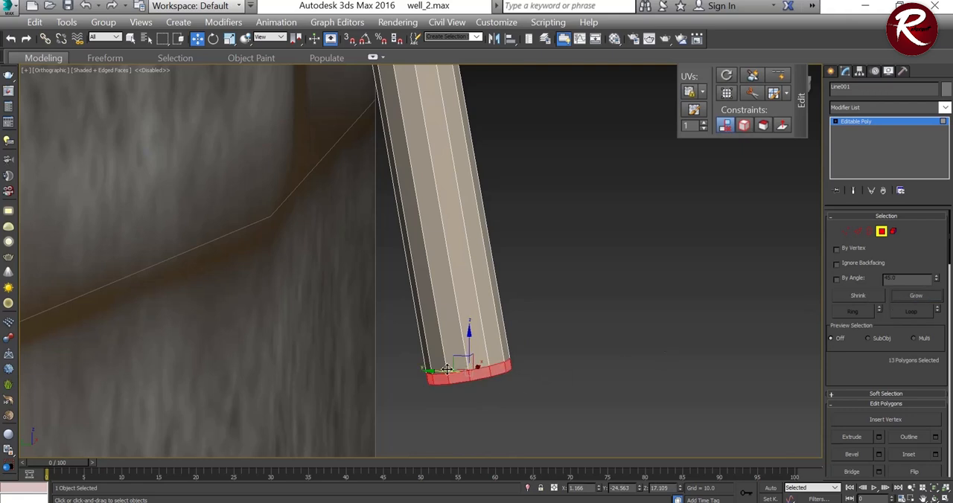
drag(432, 373, 304, 362)
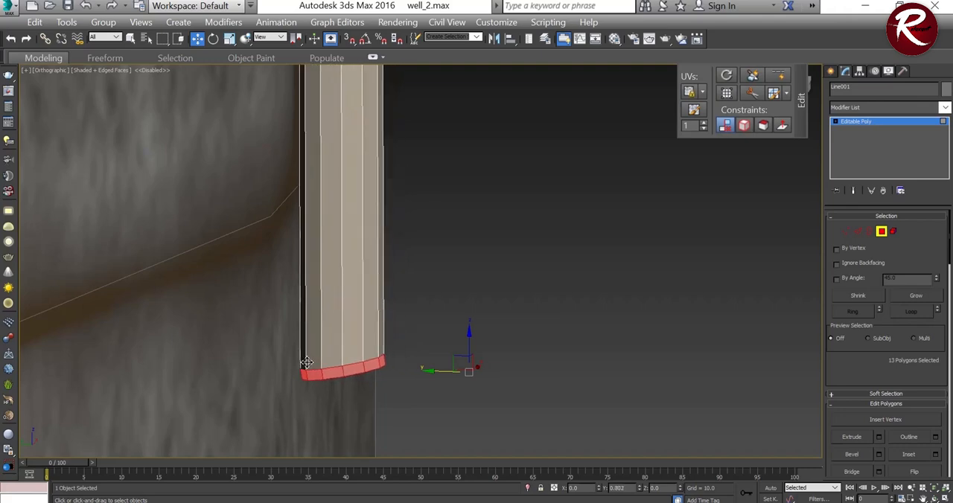
mouse_move(336, 362)
alt+middle_down()
mouse_move(362, 351)
mouse_move(336, 361)
mouse_move(366, 362)
mouse_move(336, 375)
alt+middle_up()
scroll(336, 361, down, 5)
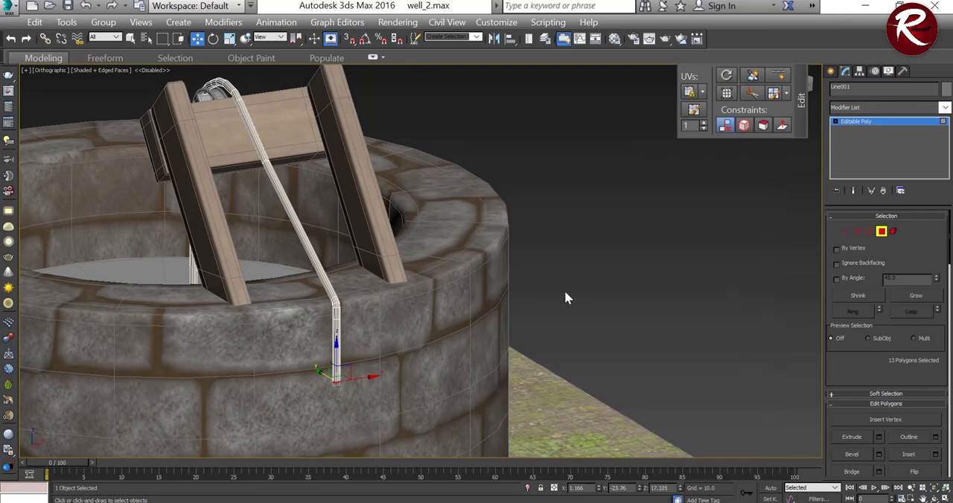
Step: Clear the polygon selection, finish editing the rope, and deselect it
click(564, 295)
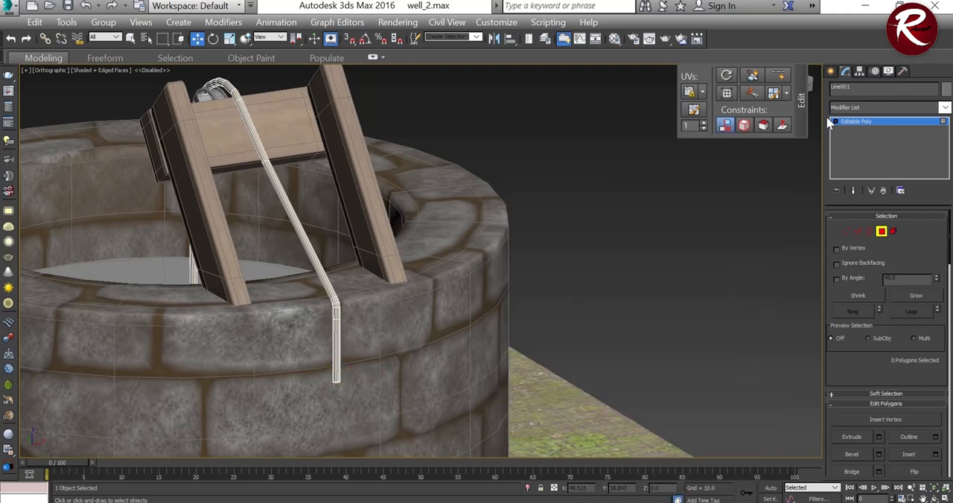
click(638, 264)
scroll(361, 281, down, 5)
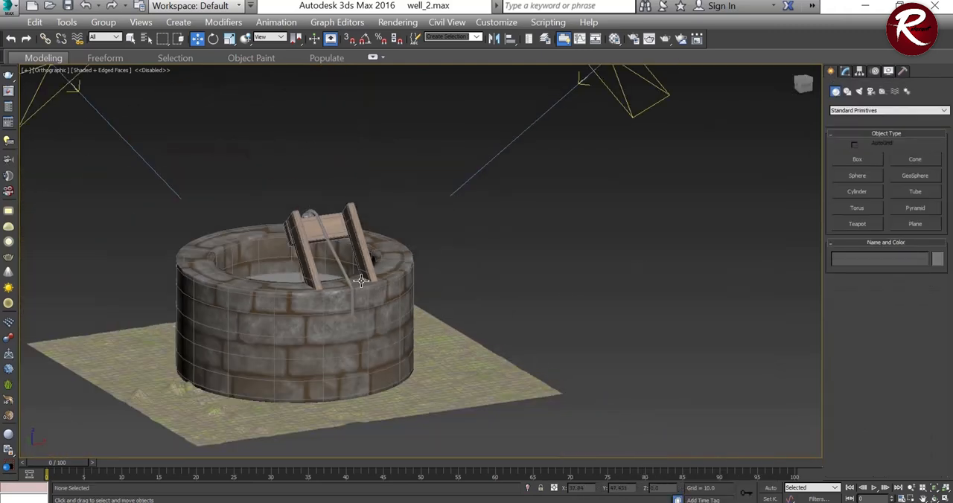
alt+middle_drag(361, 281, 384, 289)
scroll(384, 319, up, 6)
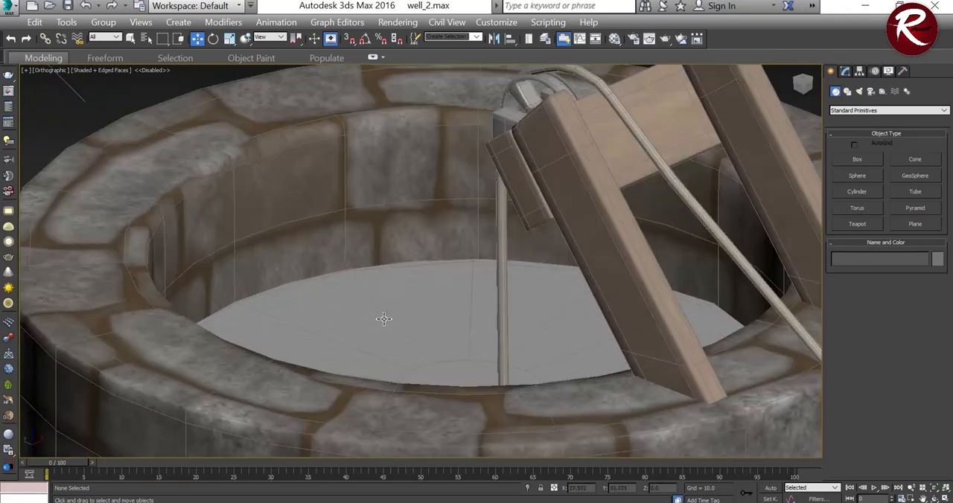
Step: Select the flat water surface inside the well and turn an unused material slot into a VRayMtl named water
click(384, 318)
scroll(380, 236, down, 5)
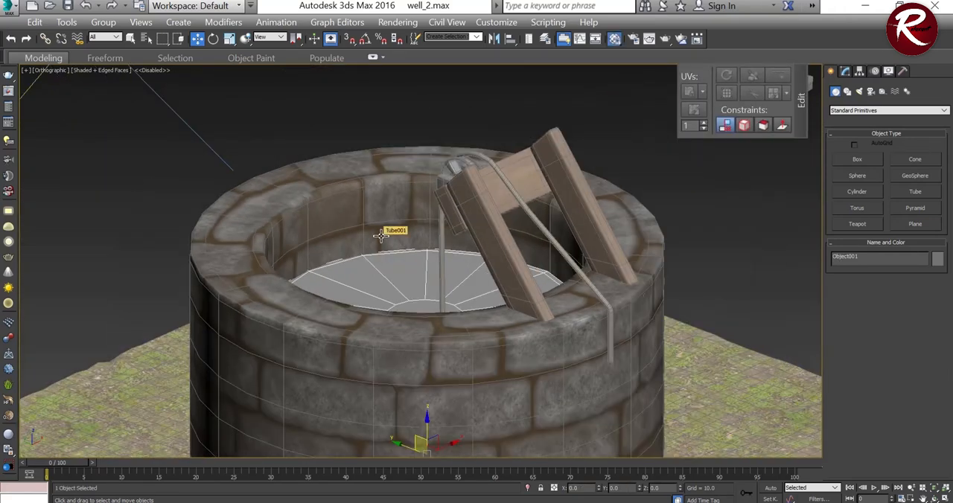
key(m)
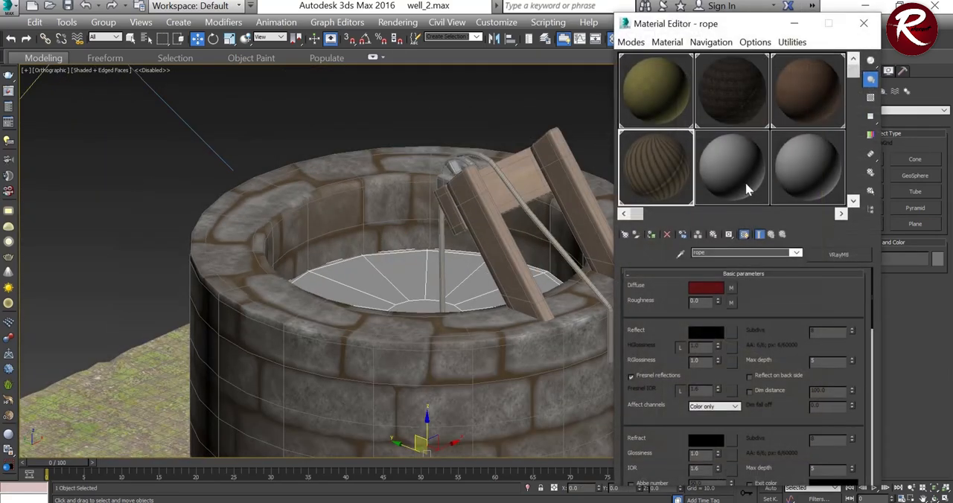
click(745, 186)
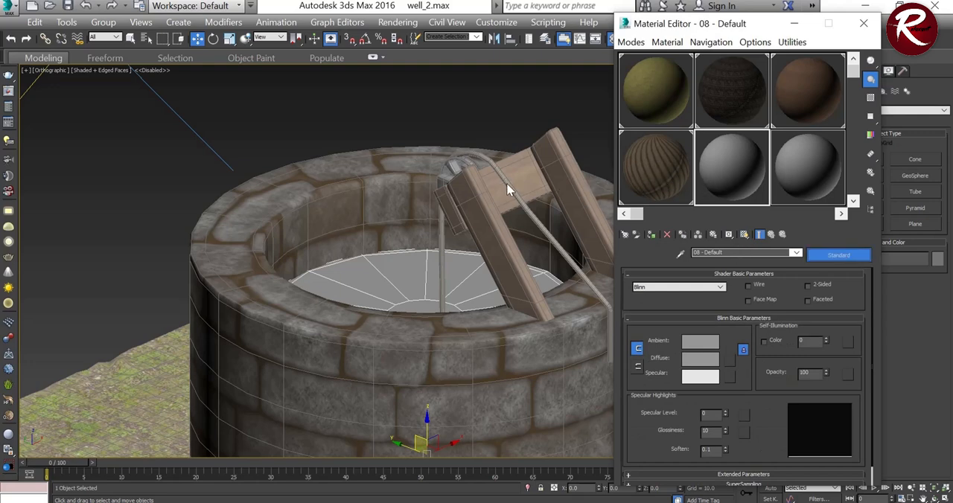
click(833, 255)
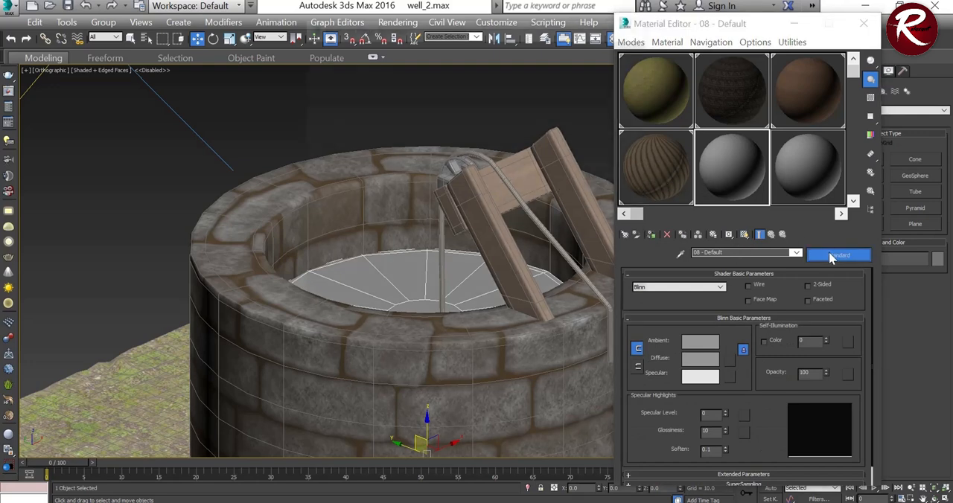
click(345, 295)
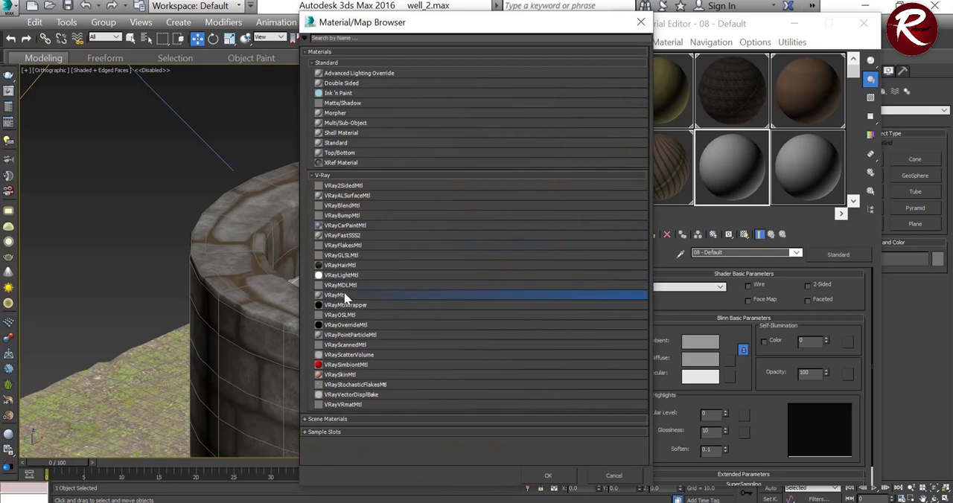
click(546, 478)
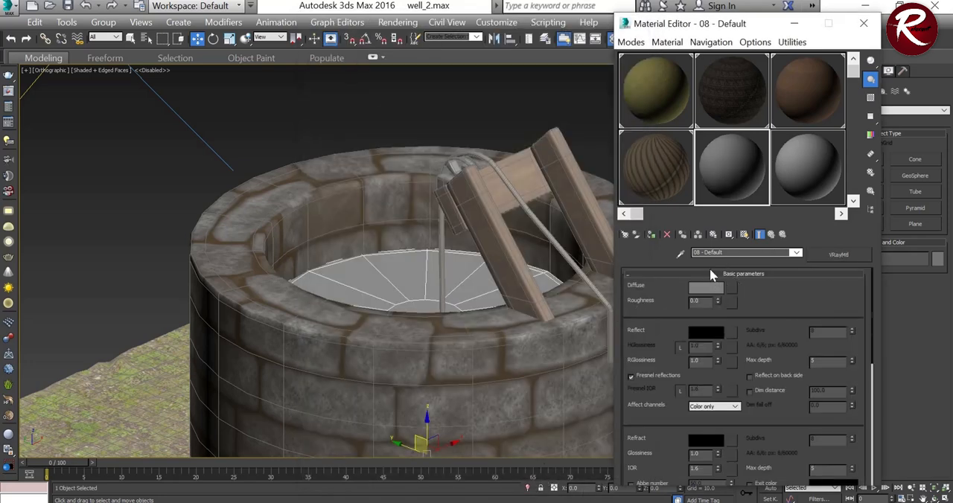
drag(732, 251, 686, 253)
text(water)
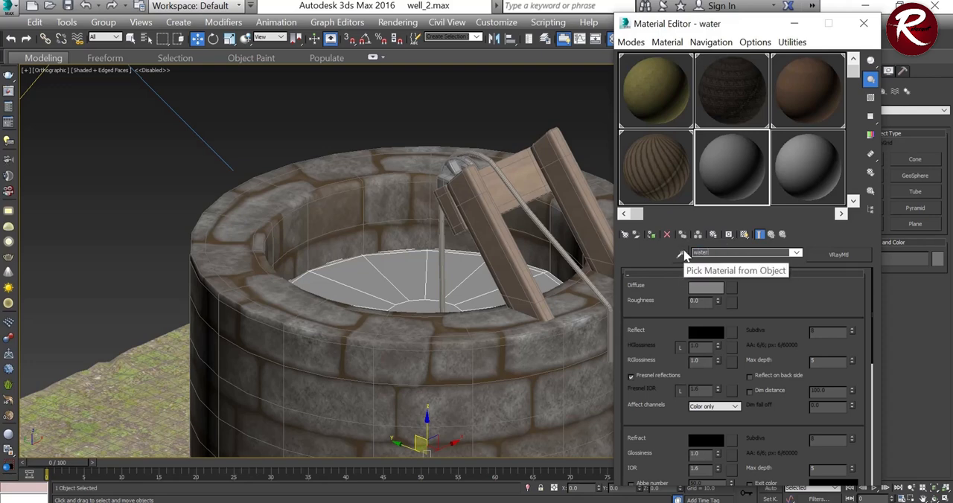
Step: Expand the water material's map slots, then switch to File Explorer and open the water folder inside new textures
scroll(815, 282, down, 4)
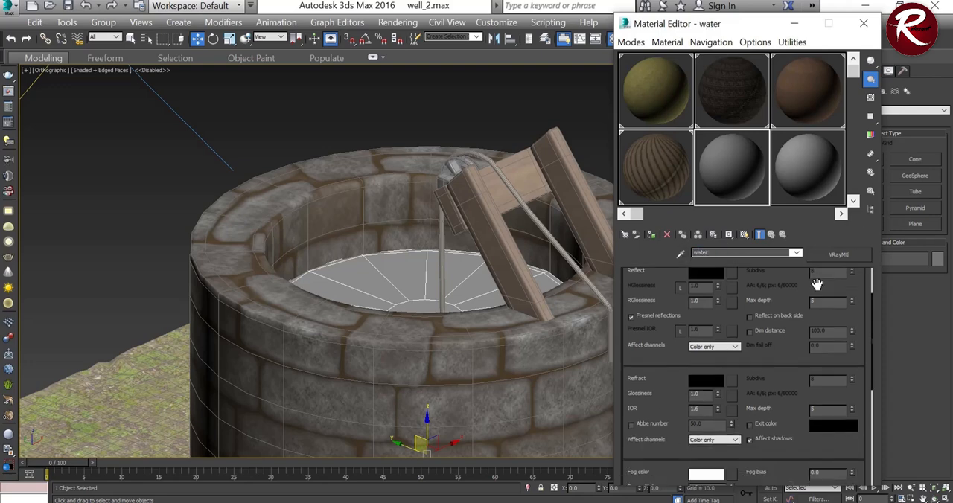
scroll(782, 402, down, 6)
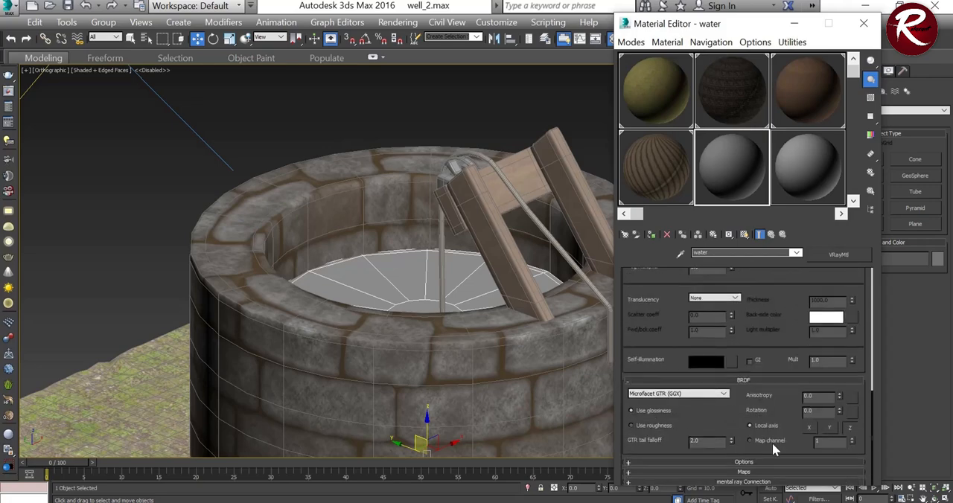
click(780, 473)
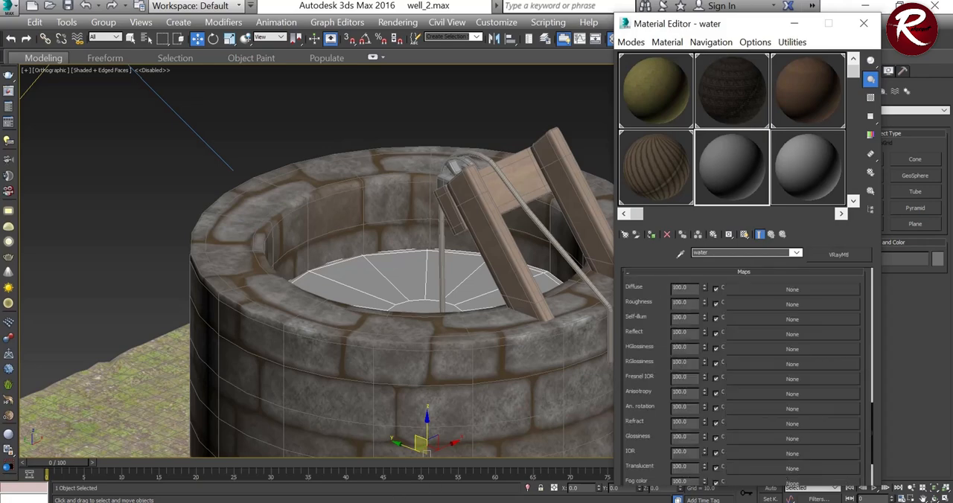
key(alt+Tab)
click(297, 161)
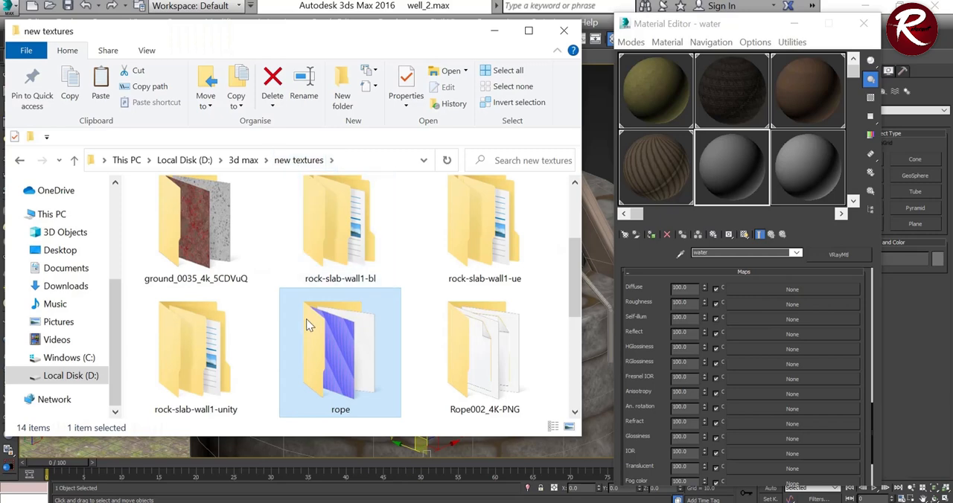
scroll(230, 315, up, 3)
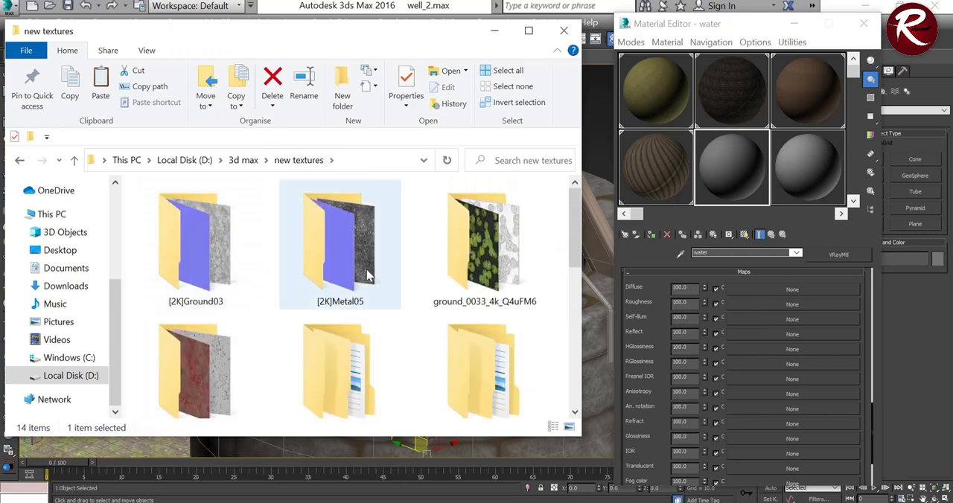
scroll(311, 316, down, 5)
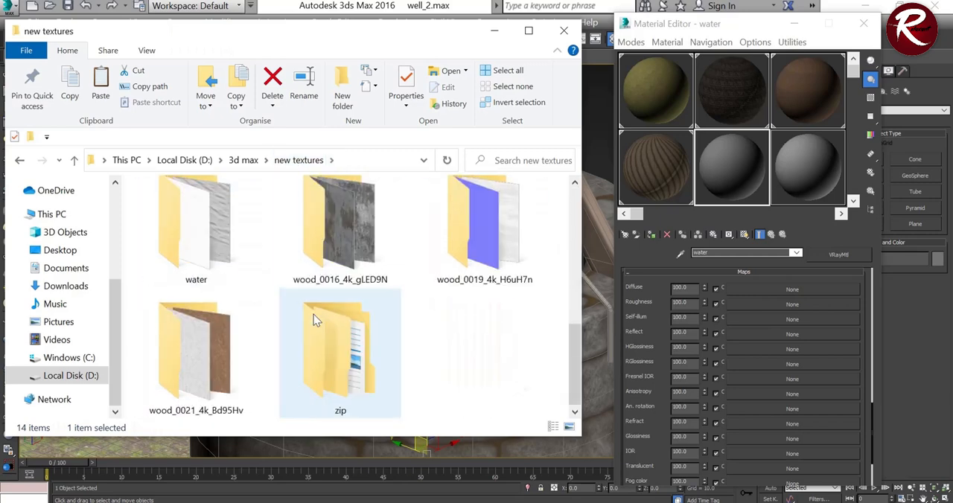
double_click(216, 250)
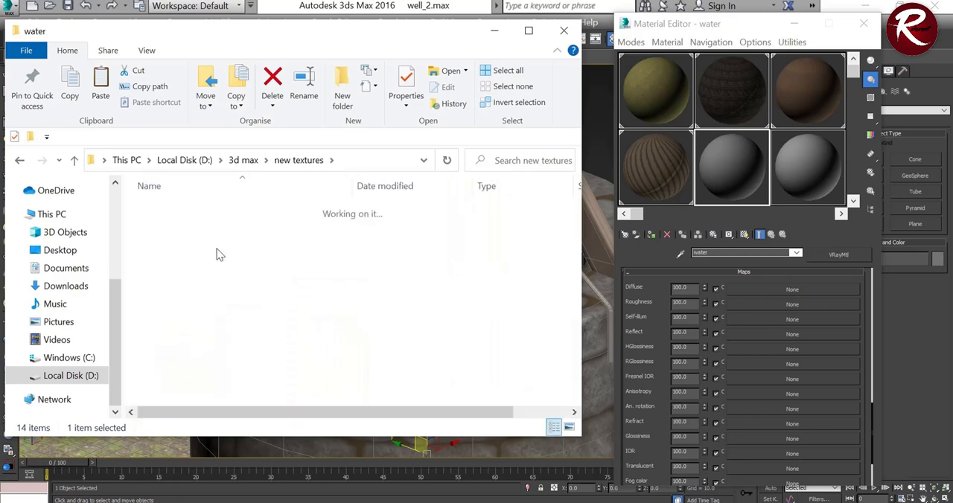
Step: Assign Water_002_COLOR to the water material's Diffuse map, Water_002_OCC to Reflect and Water_002_ROUGH to Roughness
drag(262, 224, 827, 290)
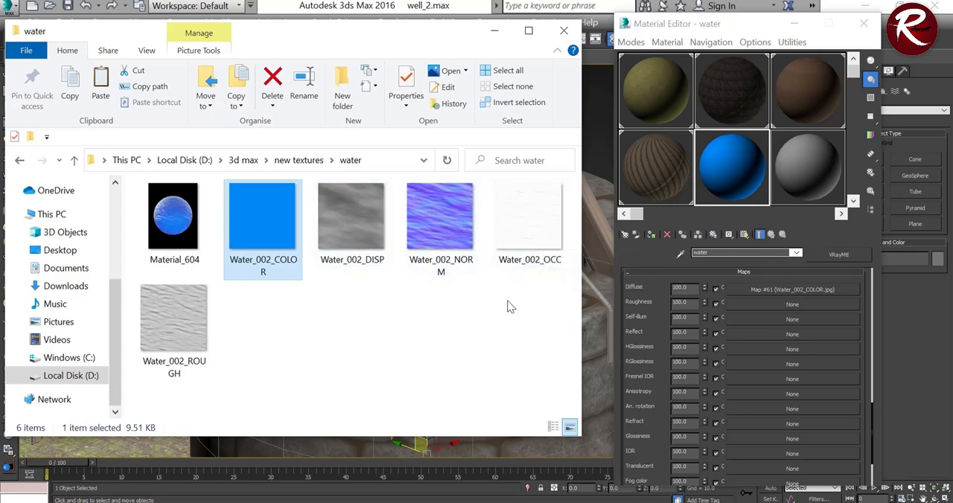
drag(535, 225, 662, 350)
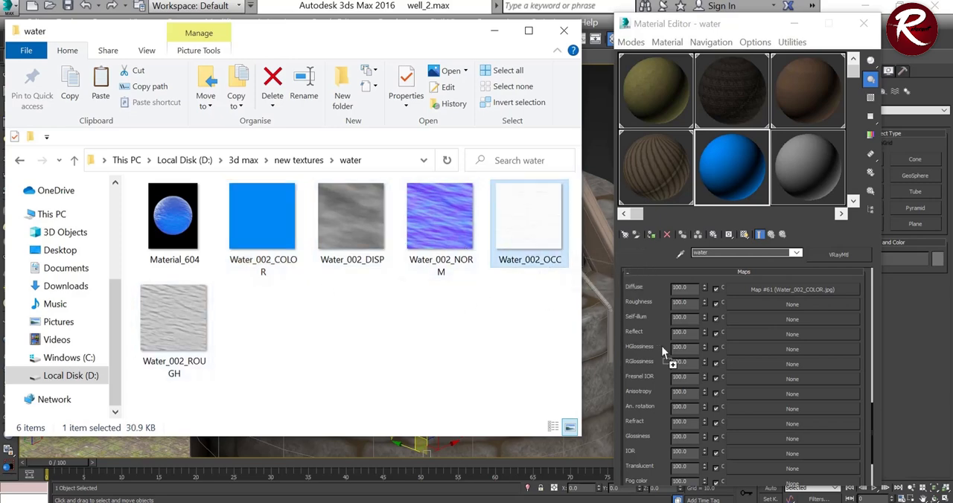
drag(741, 367, 748, 332)
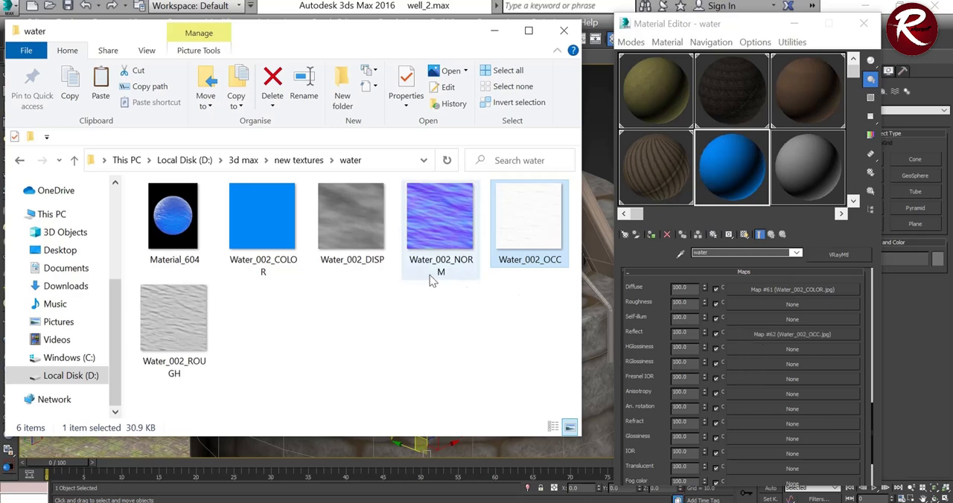
drag(183, 344, 759, 305)
Step: Assign Water_002_NORM to the water material's Bump map and Water_002_DISP to its Displace map
scroll(772, 366, down, 5)
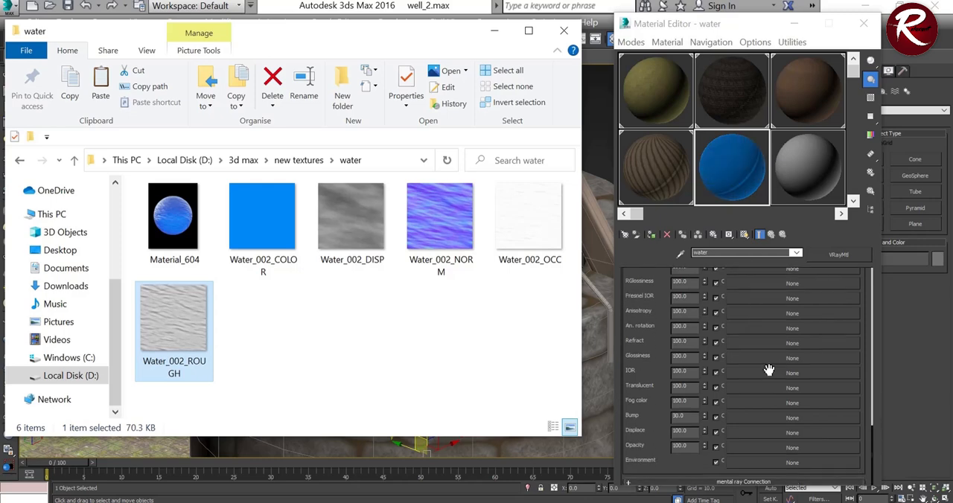
drag(431, 248, 628, 389)
drag(739, 420, 741, 418)
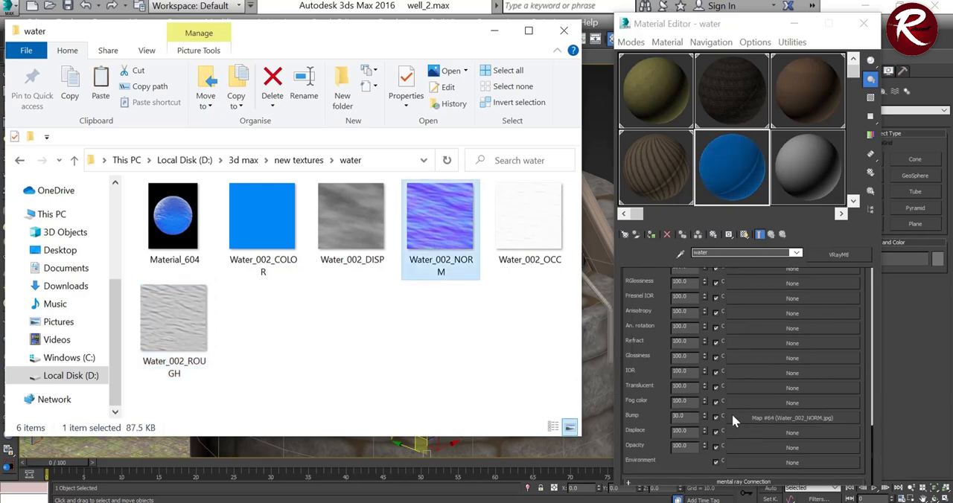
drag(354, 222, 754, 432)
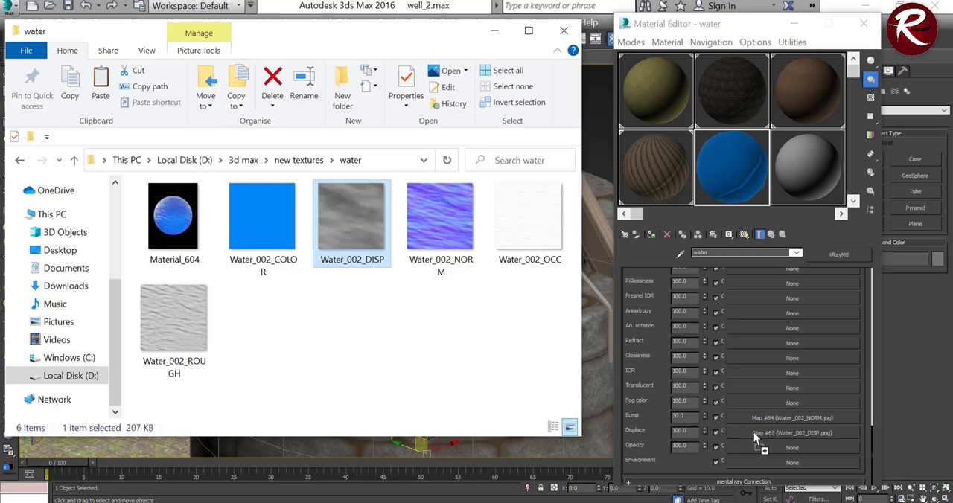
Step: Return to 3ds Max and assign the water material to the selected water surface inside the well
click(498, 32)
scroll(769, 298, up, 5)
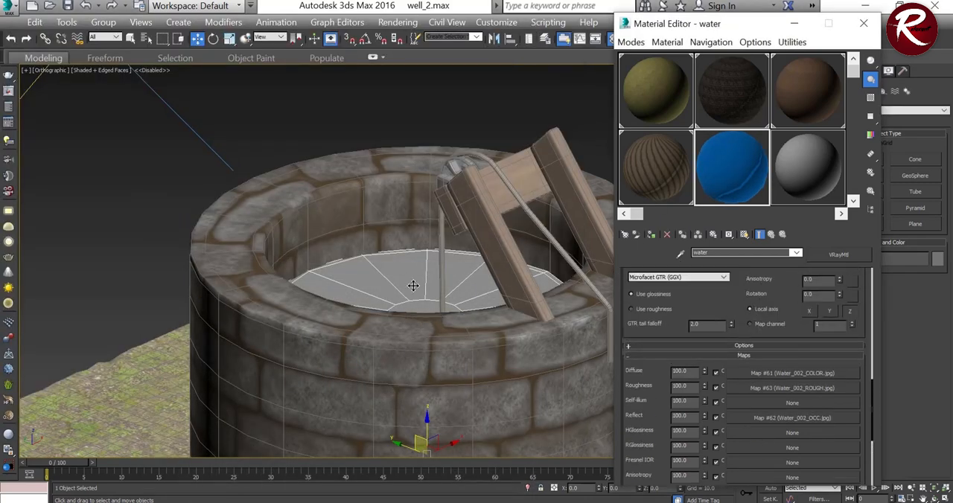
click(375, 289)
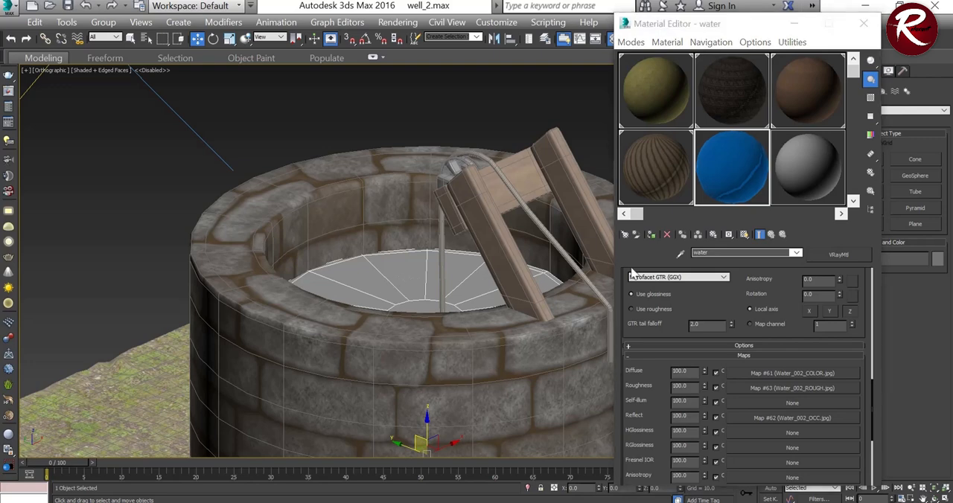
click(652, 235)
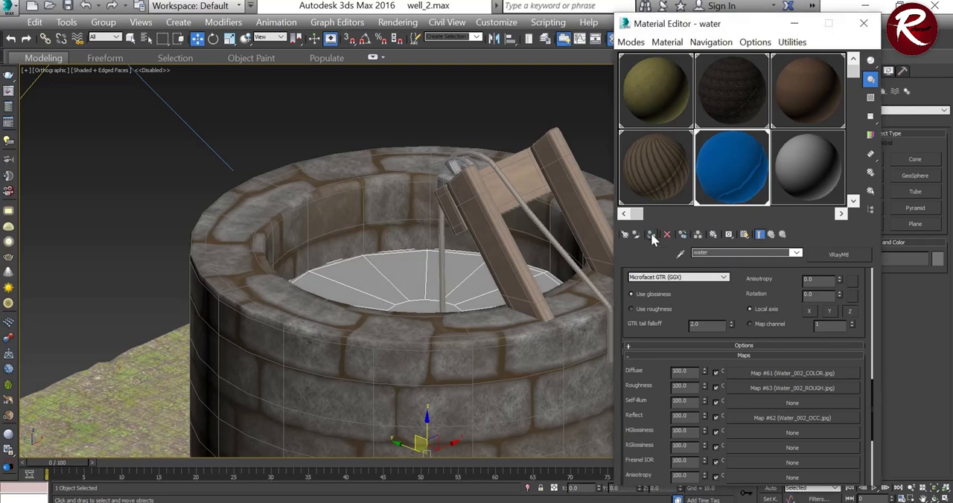
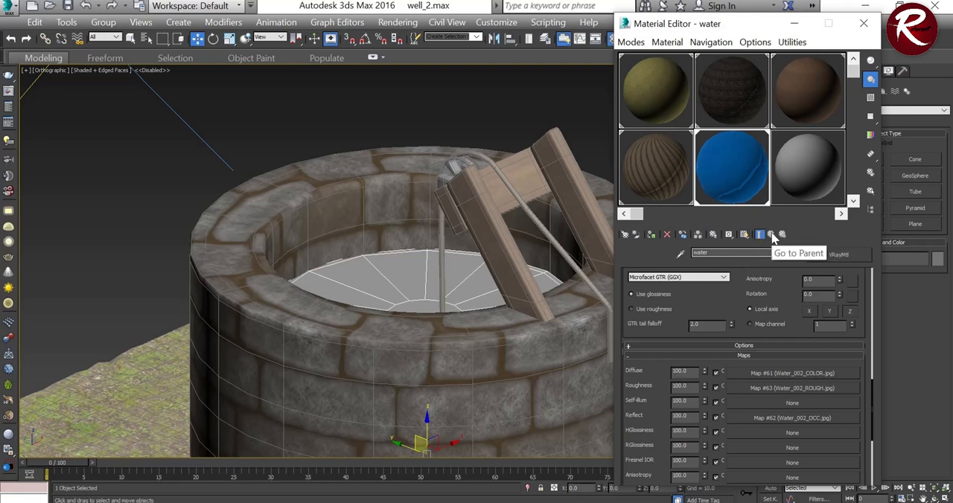
Step: Show the water material shaded in the viewport on the water surface inside the well
click(744, 235)
scroll(328, 266, down, 4)
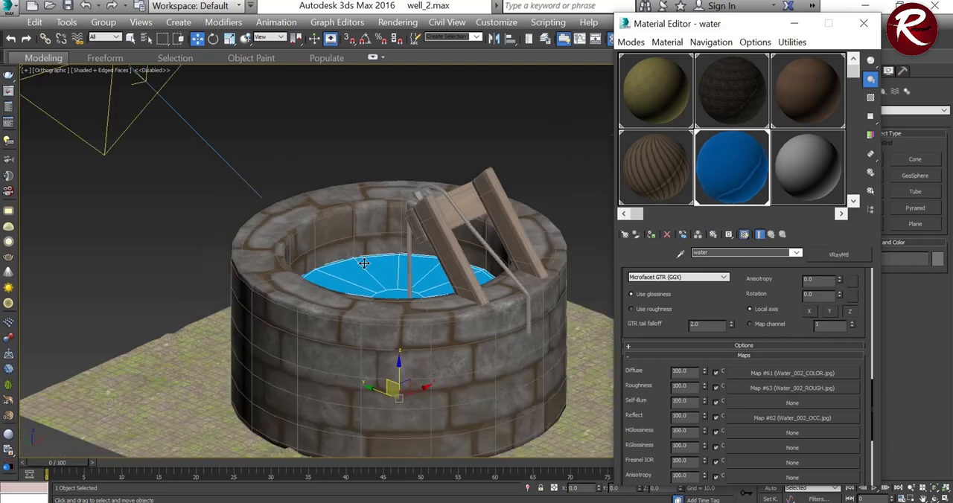
scroll(413, 283, up, 7)
scroll(782, 394, up, 1)
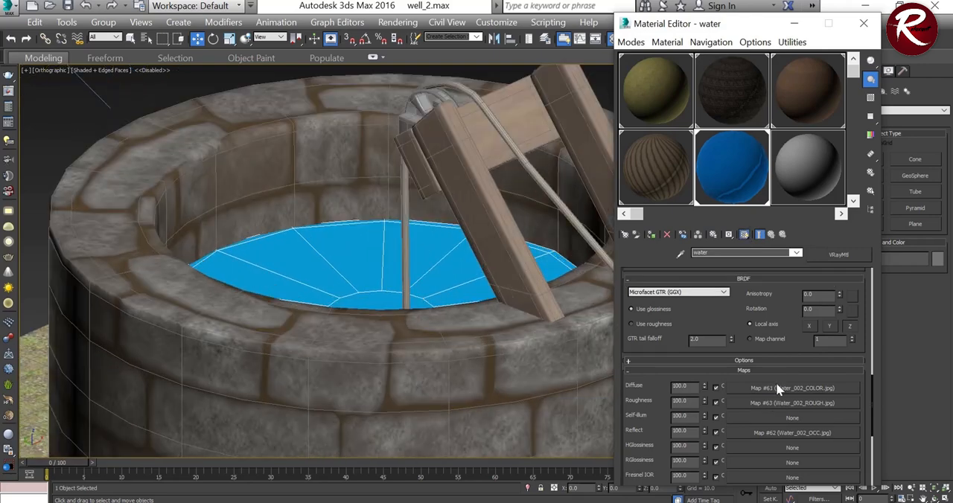
Step: Set the width and height size of the water material's Diffuse bitmap to 20.0
click(776, 387)
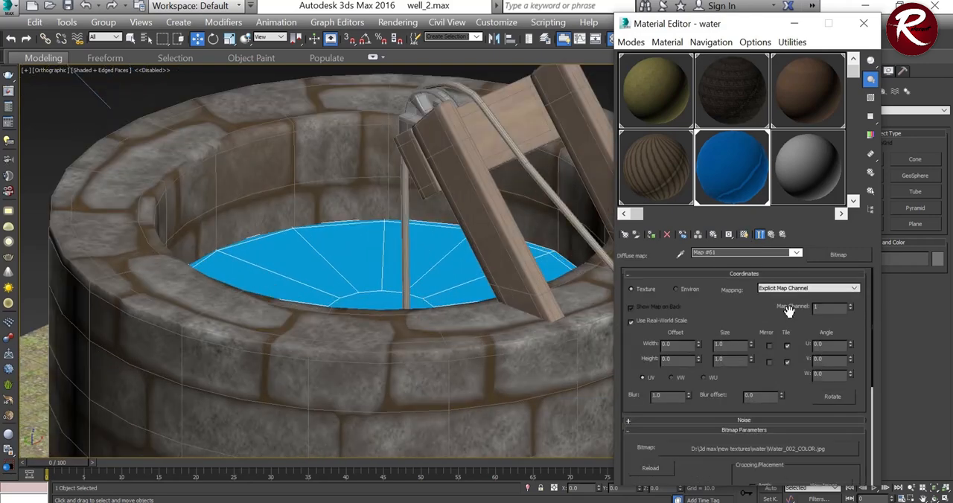
double_click(734, 346)
drag(728, 345, 709, 344)
text(20)
scroll(446, 251, down, 5)
scroll(335, 247, up, 4)
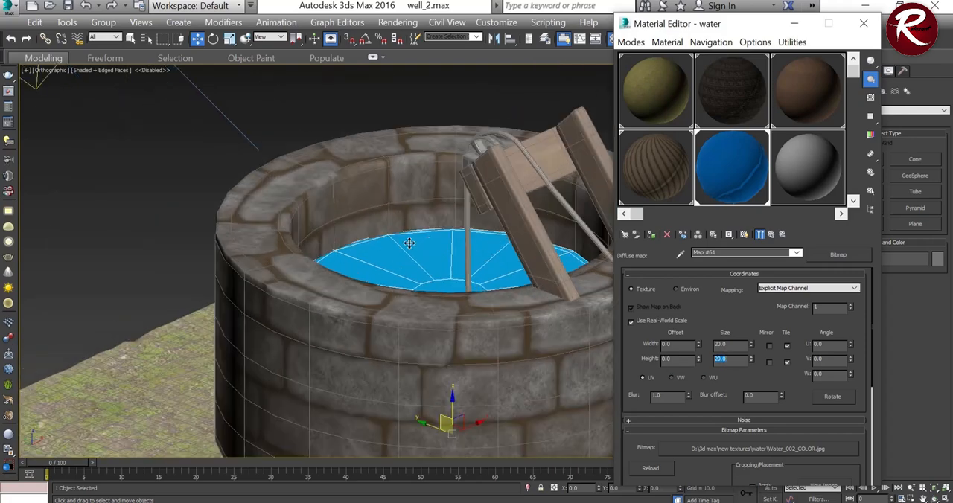
scroll(275, 242, down, 3)
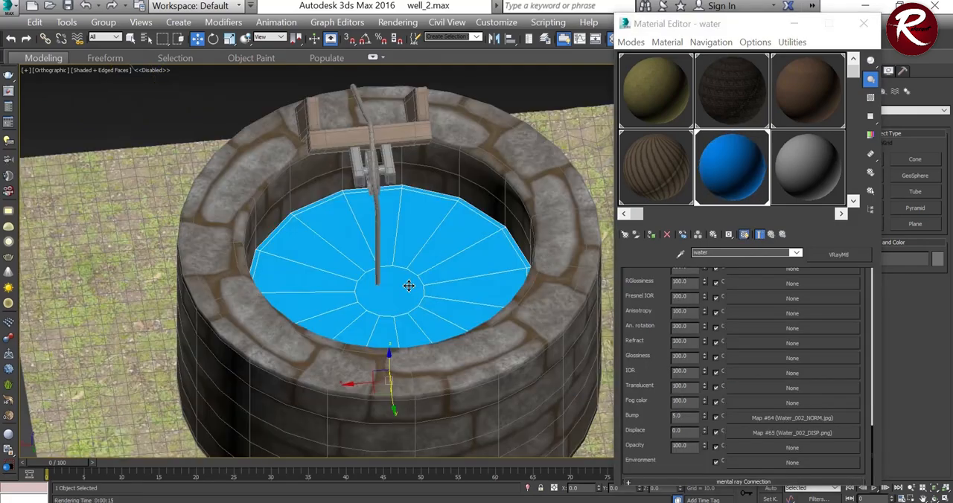
scroll(409, 286, up, 4)
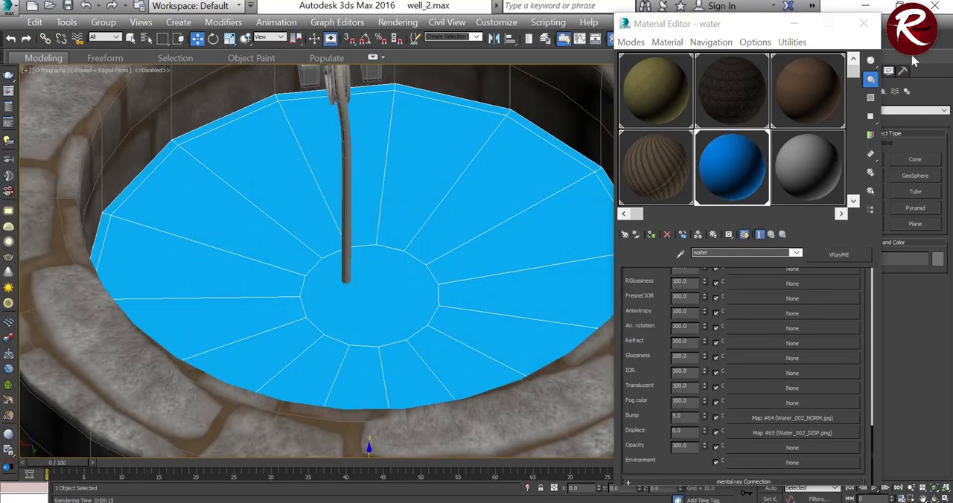
Step: Minimize the Material Editor and, at polygon level, grow the selection from the water's centre polygon to the surrounding wedges, excluding the thin outer rim
click(795, 23)
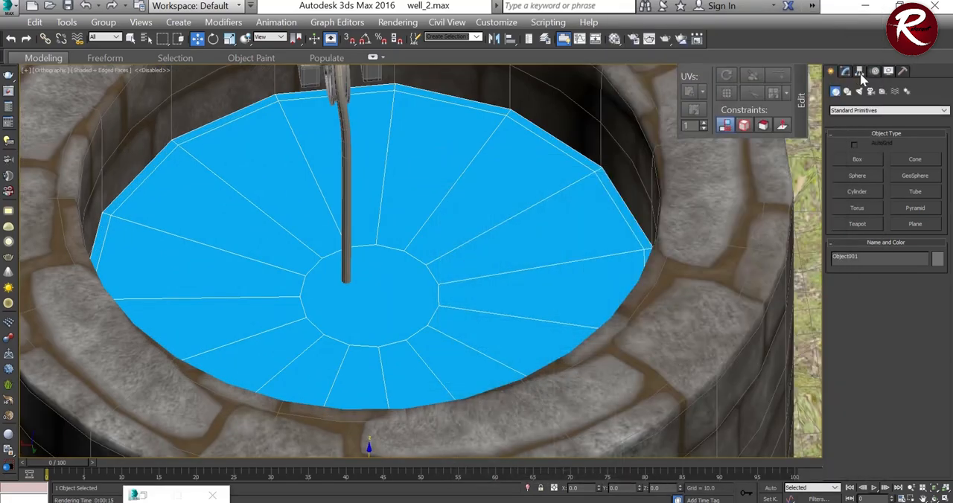
click(846, 71)
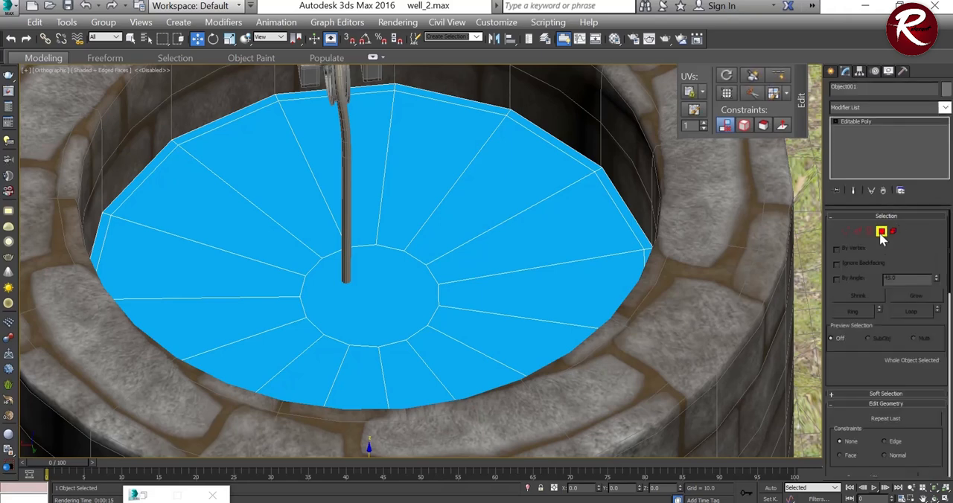
click(881, 230)
click(400, 283)
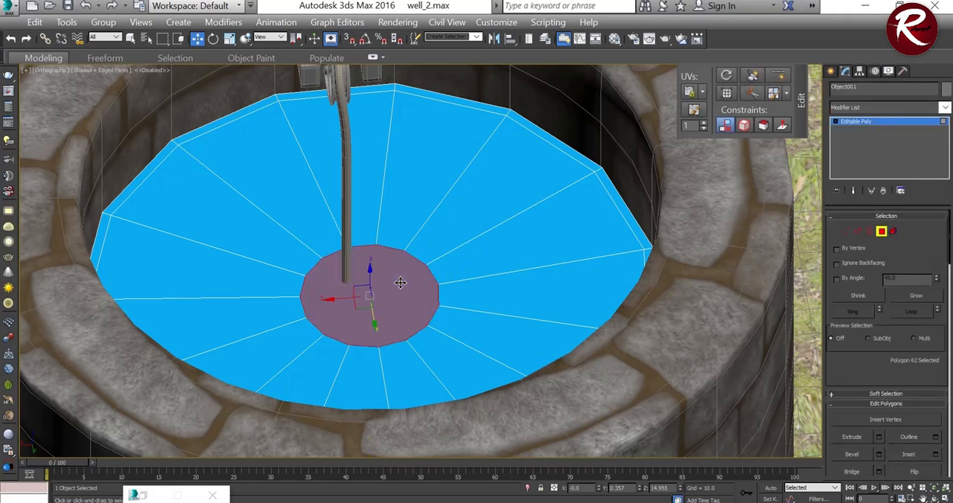
click(907, 298)
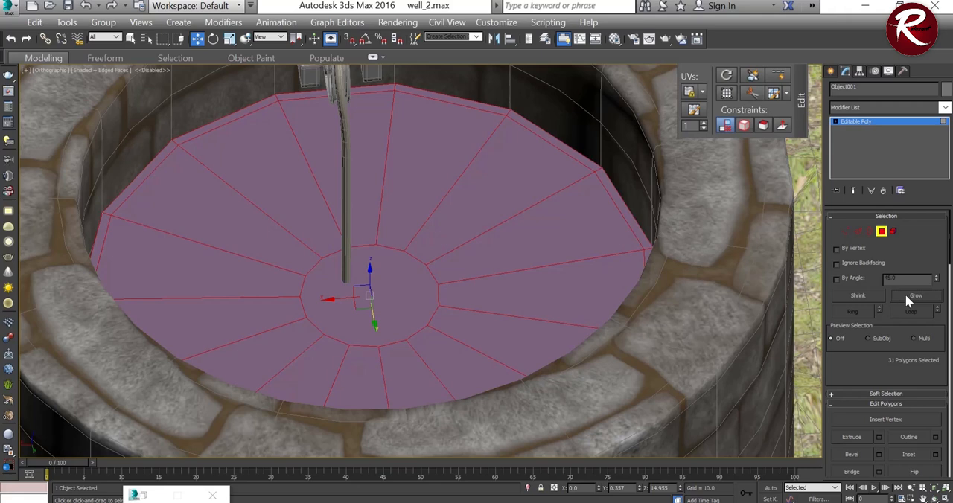
key(ctrl+z)
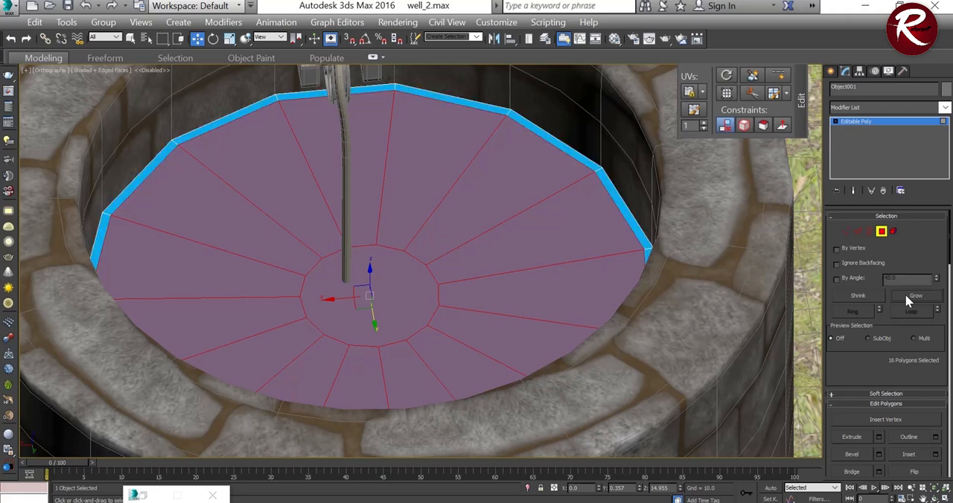
Step: Switch the water surface to edge level, then grow its edge selection once and shrink it once
ctrl+click(858, 232)
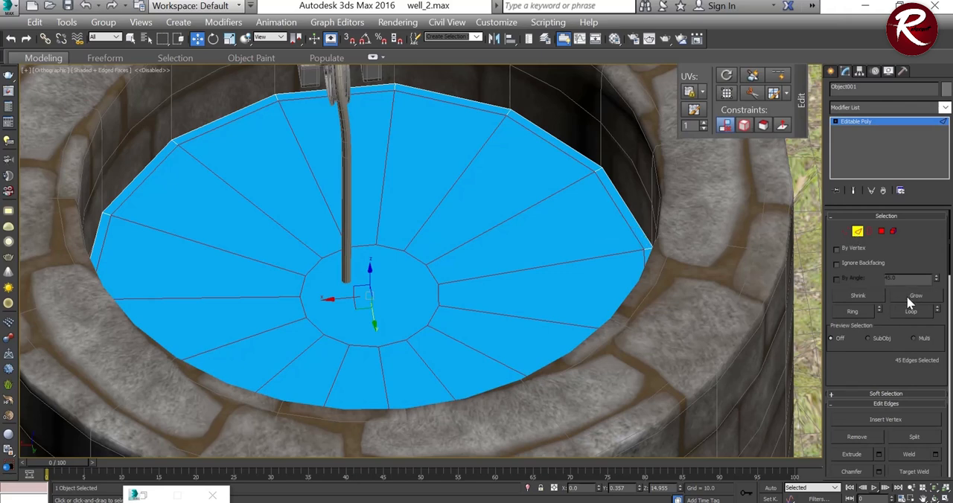
click(906, 296)
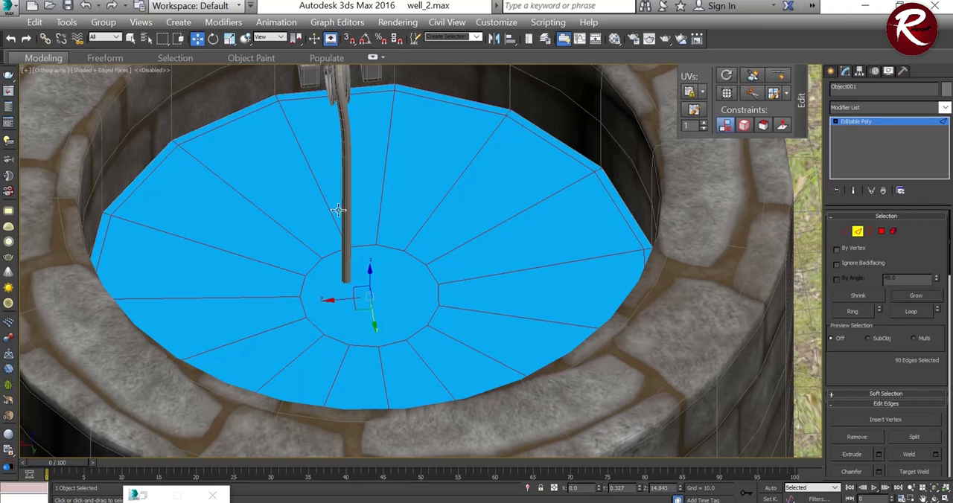
click(857, 297)
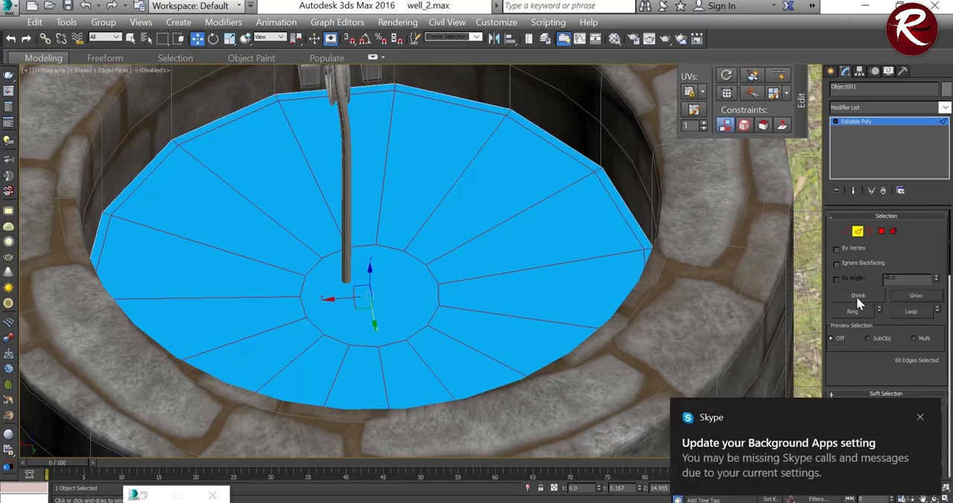
mouse_move(469, 178)
alt+middle_down()
mouse_move(463, 195)
mouse_move(471, 180)
alt+middle_up()
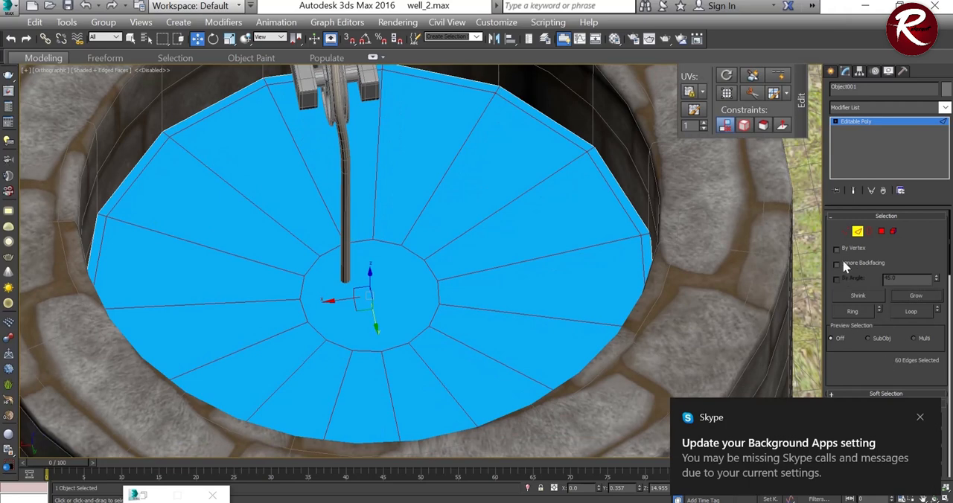
Step: Check the water surface at vertex and edge level, then remove the selected inner edges to leave one clean face
ctrl+click(844, 232)
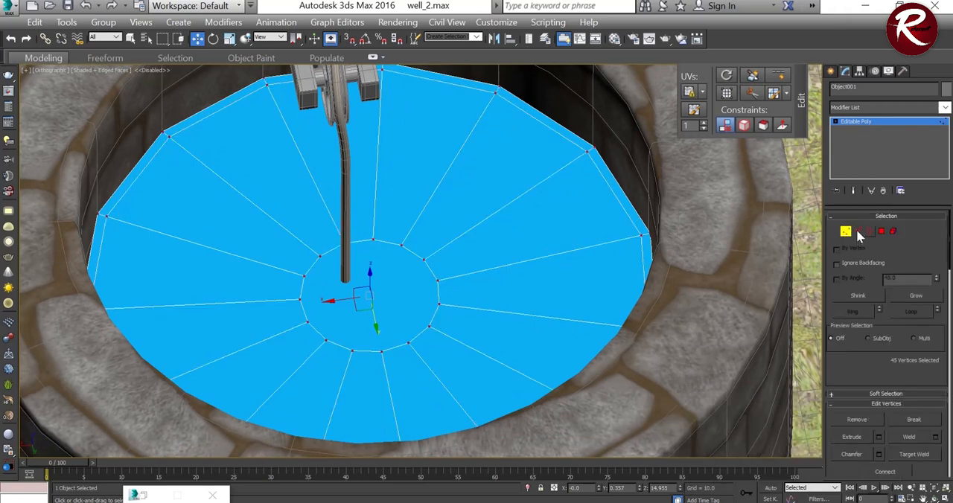
key(1)
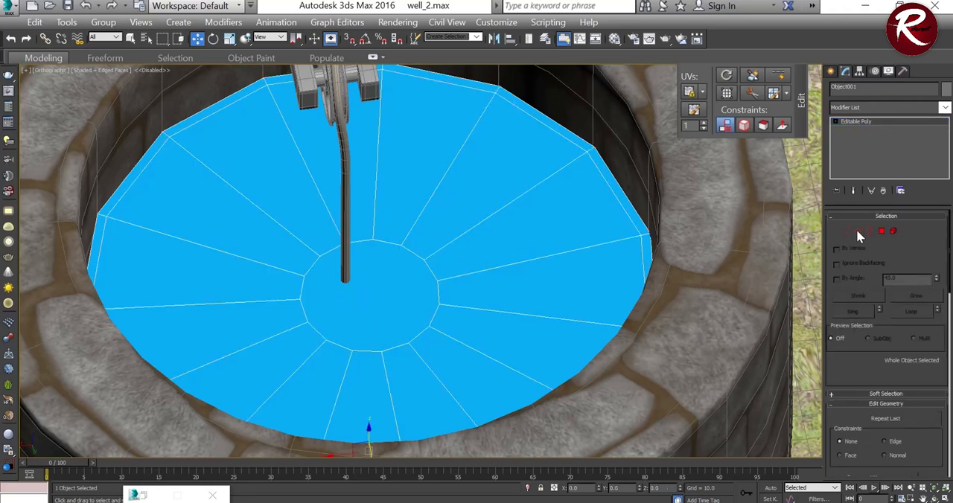
click(858, 232)
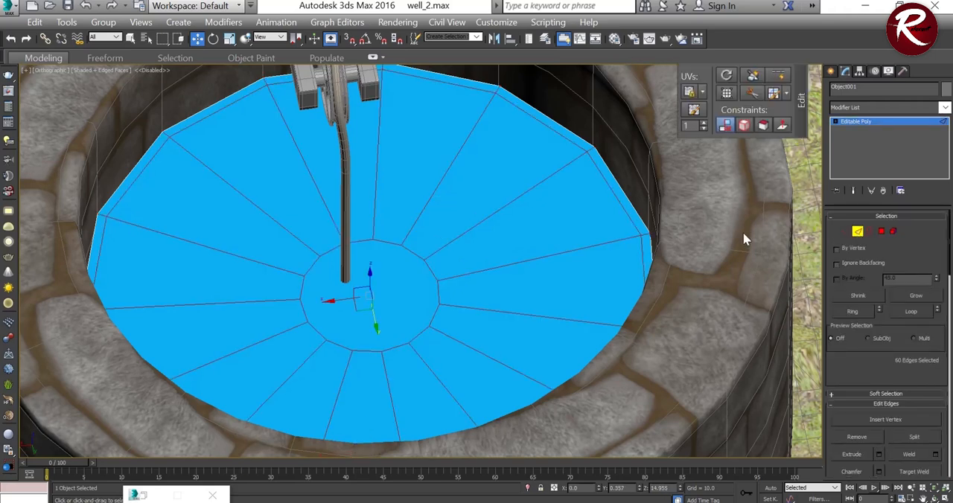
scroll(848, 365, down, 2)
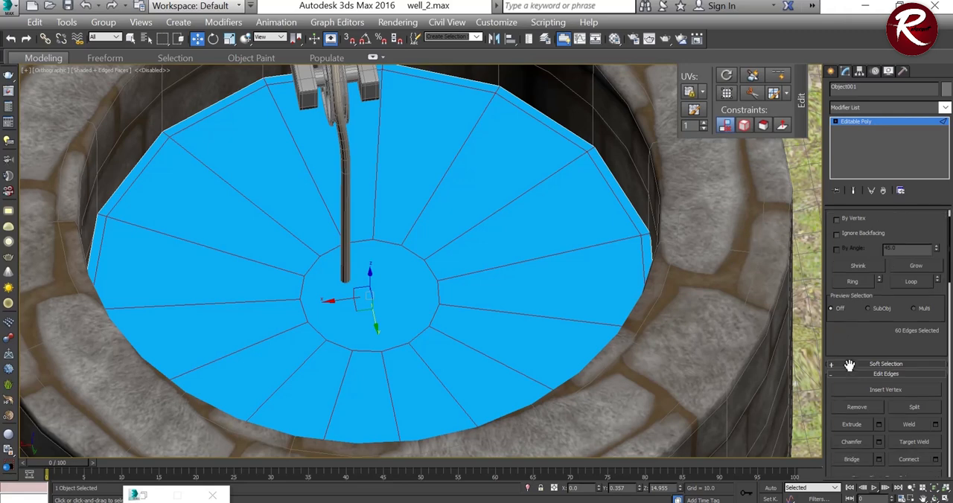
scroll(842, 337, up, 1)
scroll(845, 313, up, 1)
click(845, 232)
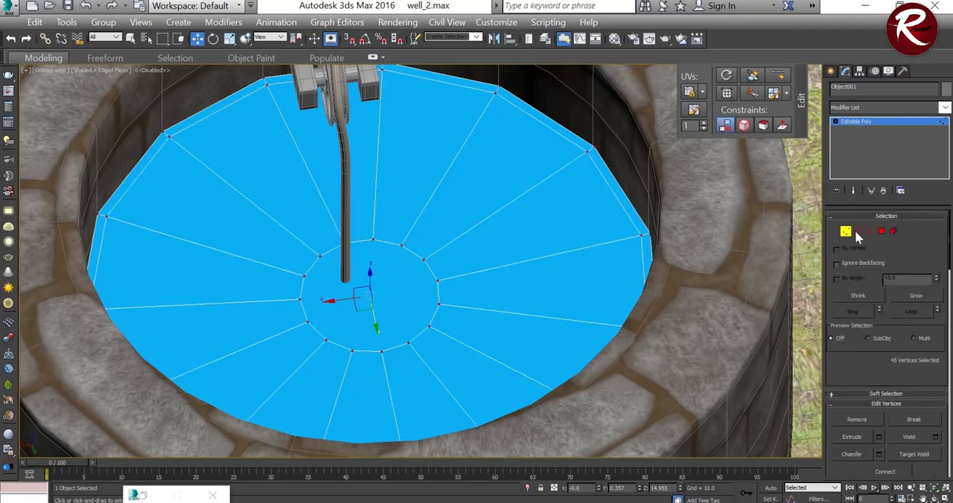
click(857, 231)
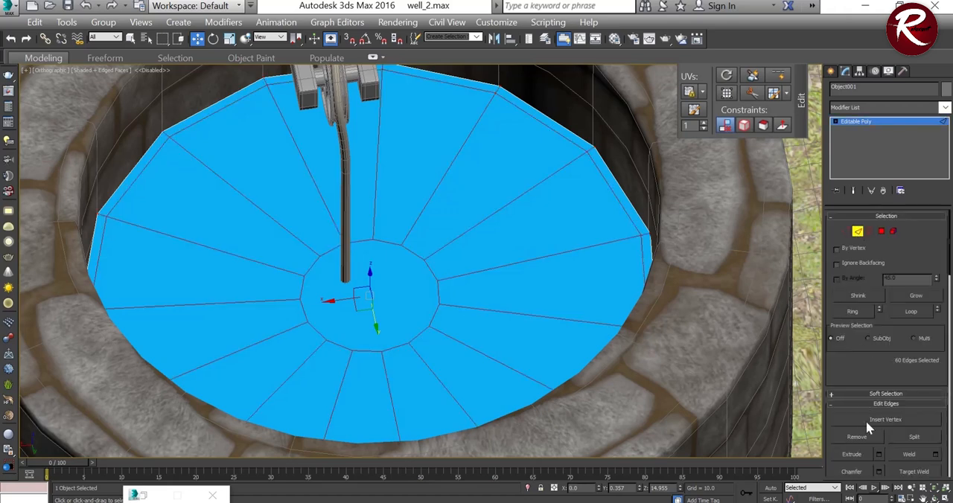
scroll(868, 427, down, 2)
click(857, 407)
scroll(852, 376, up, 2)
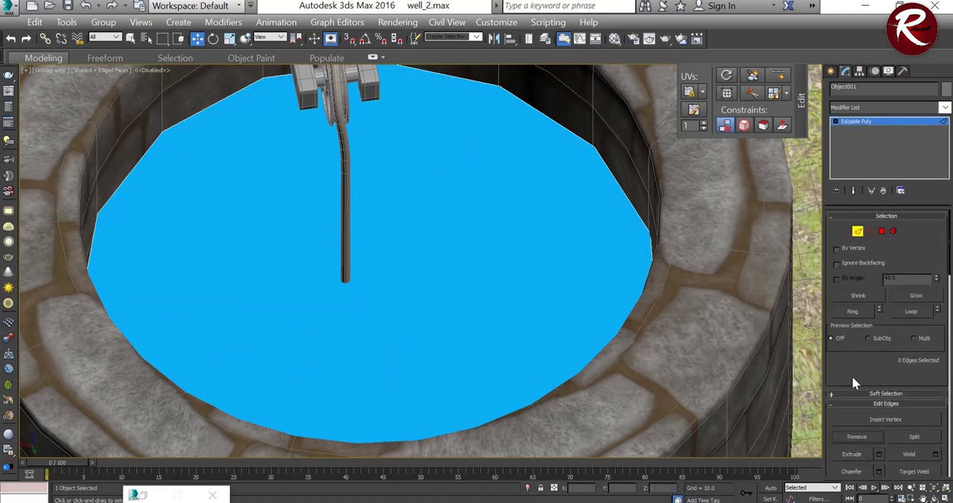
Step: Switch the water surface to vertex level and clear the vertex selection
click(845, 230)
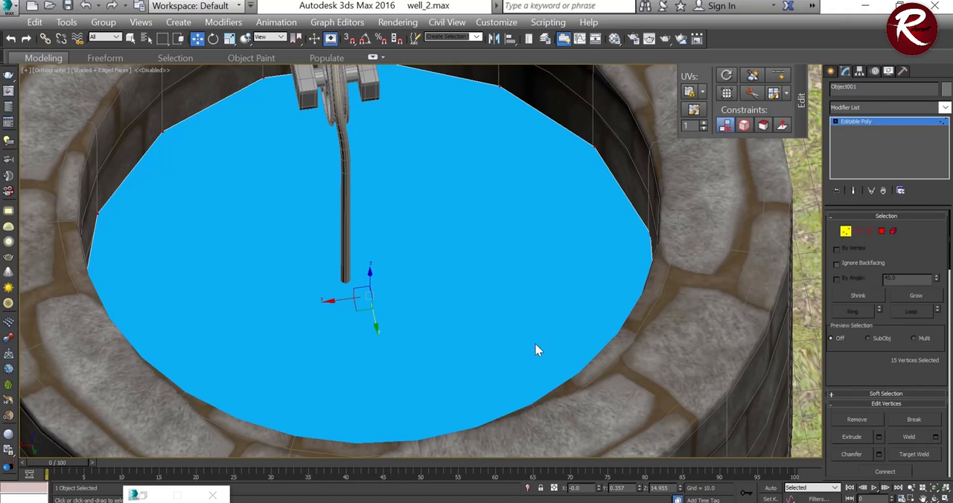
click(408, 294)
scroll(408, 294, down, 3)
scroll(375, 313, up, 3)
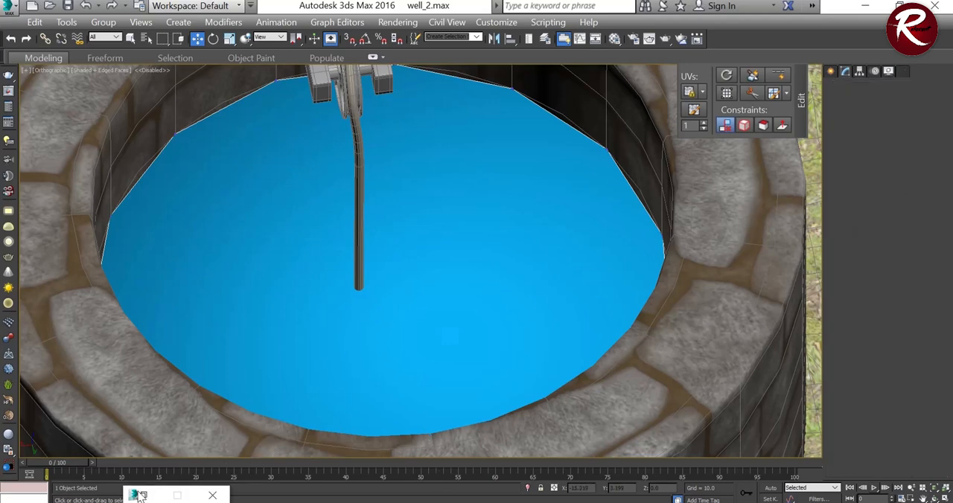
right_click(172, 497)
key(Escape)
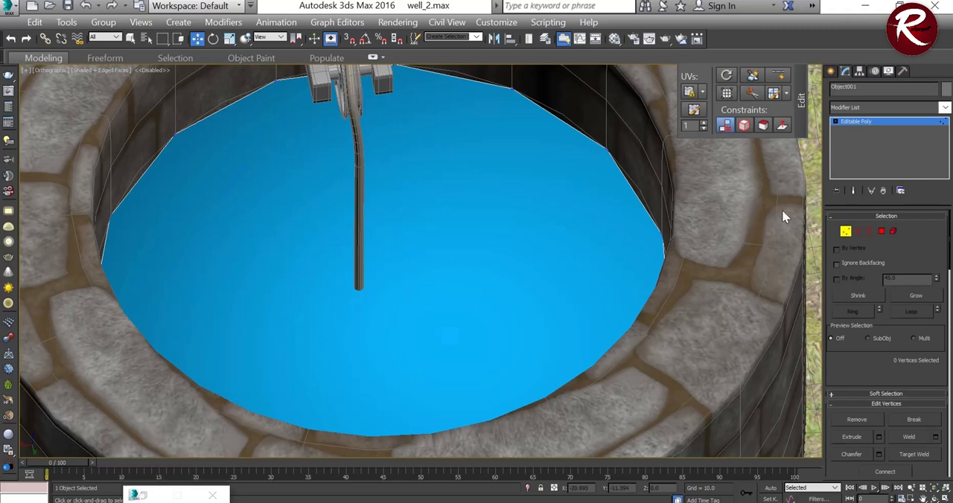
Step: Reopen the Material Editor on the metal material and check its basic parameters and diffuse colour
key(m)
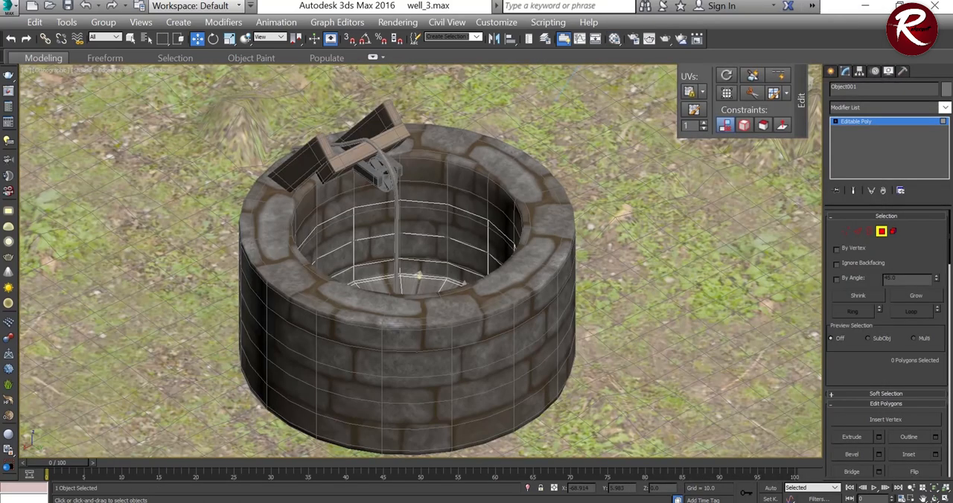
click(614, 39)
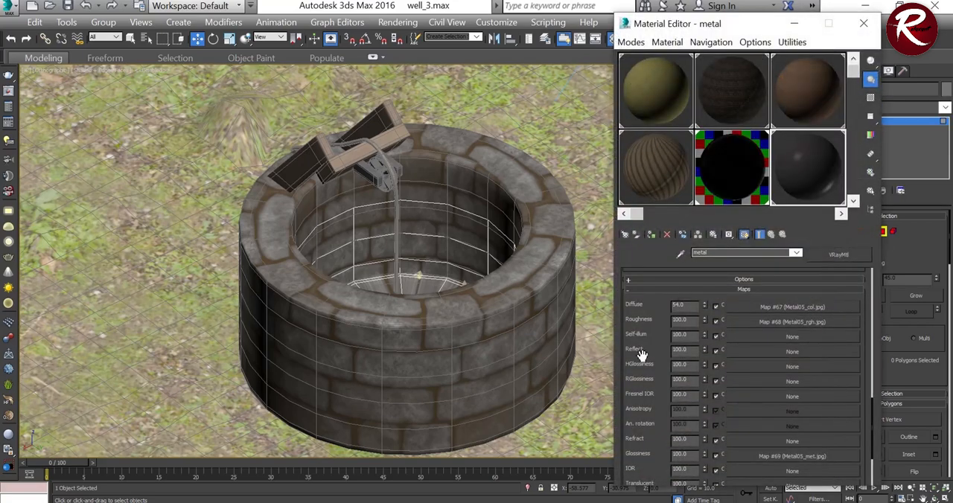
drag(872, 414, 853, 266)
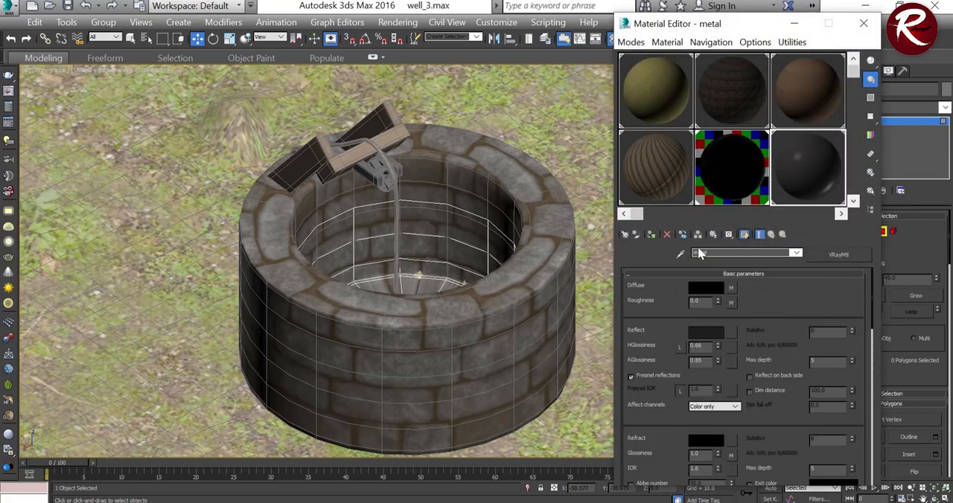
click(703, 289)
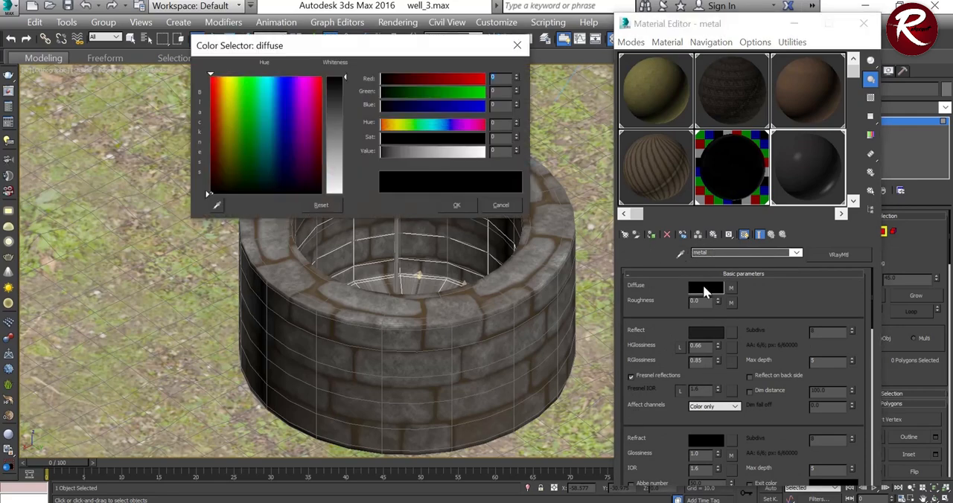
click(456, 205)
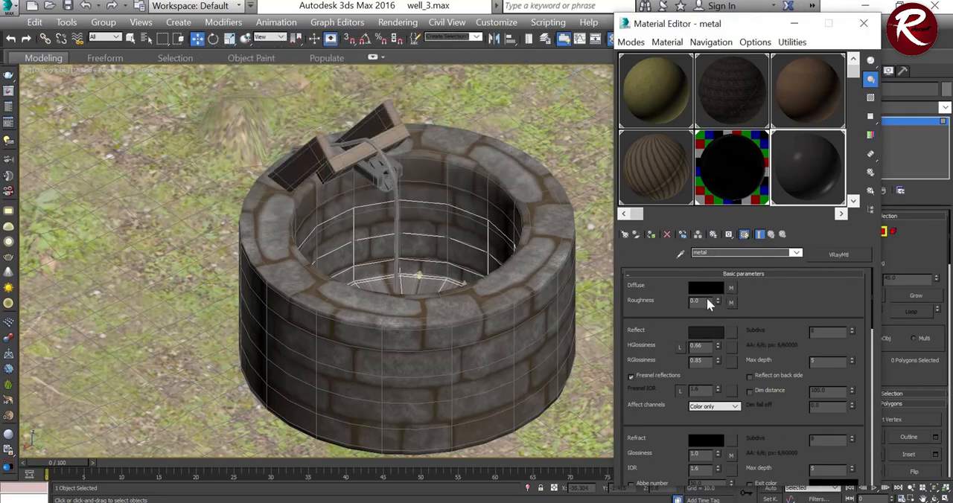
Step: Review the metal material's reflection and refraction settings and check its reflection colour
scroll(676, 305, down, 2)
scroll(678, 313, down, 3)
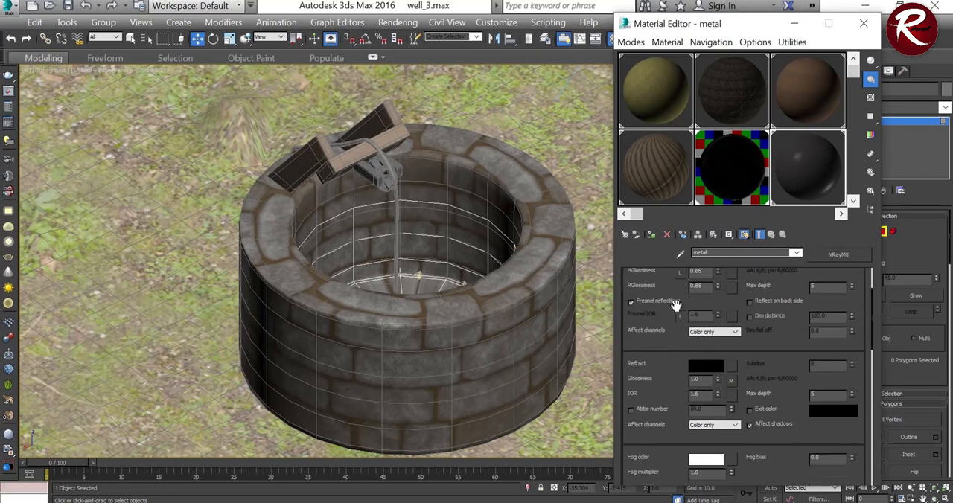
scroll(673, 313, up, 3)
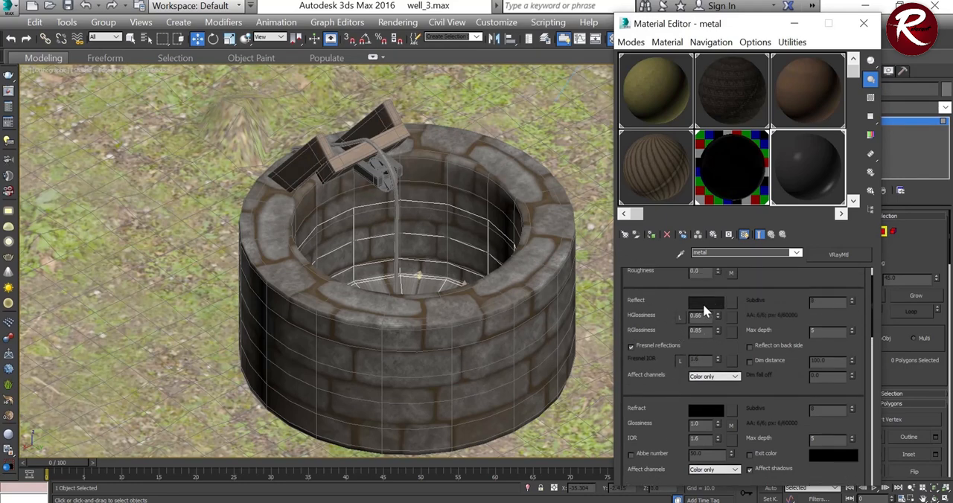
scroll(675, 300, up, 2)
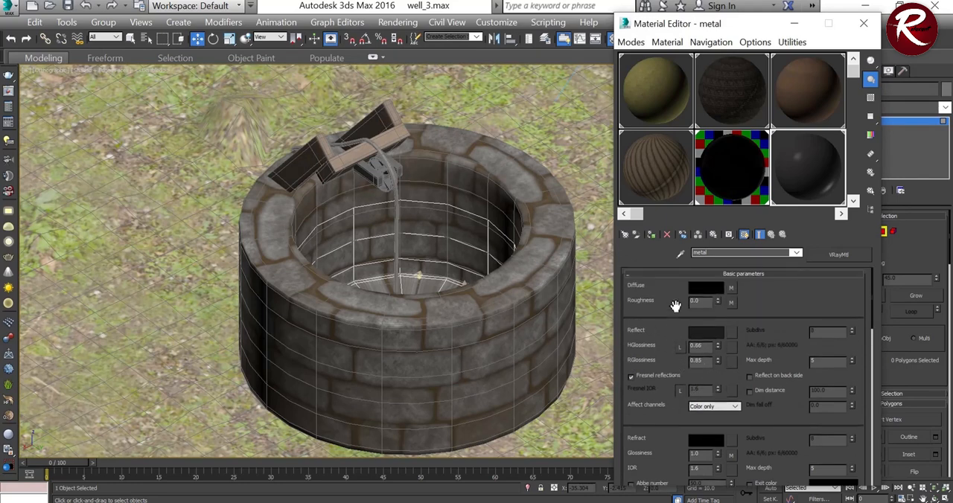
click(710, 332)
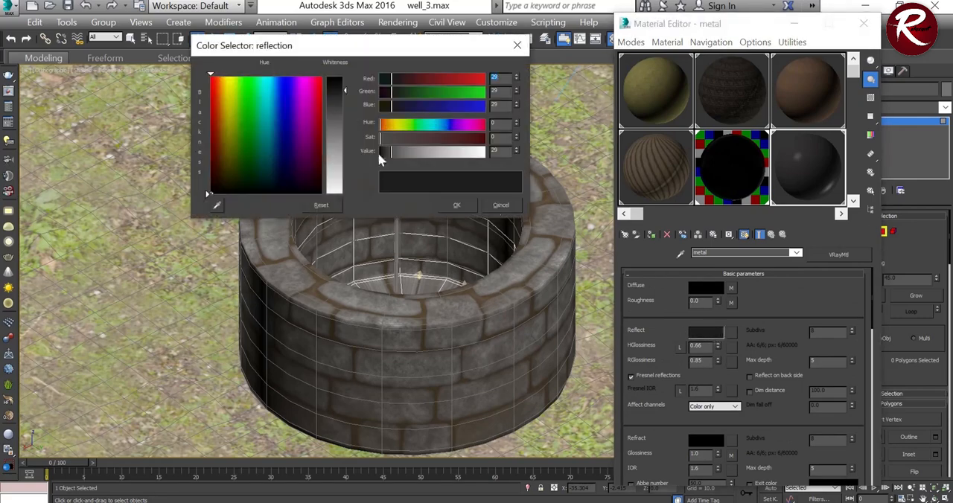
click(455, 206)
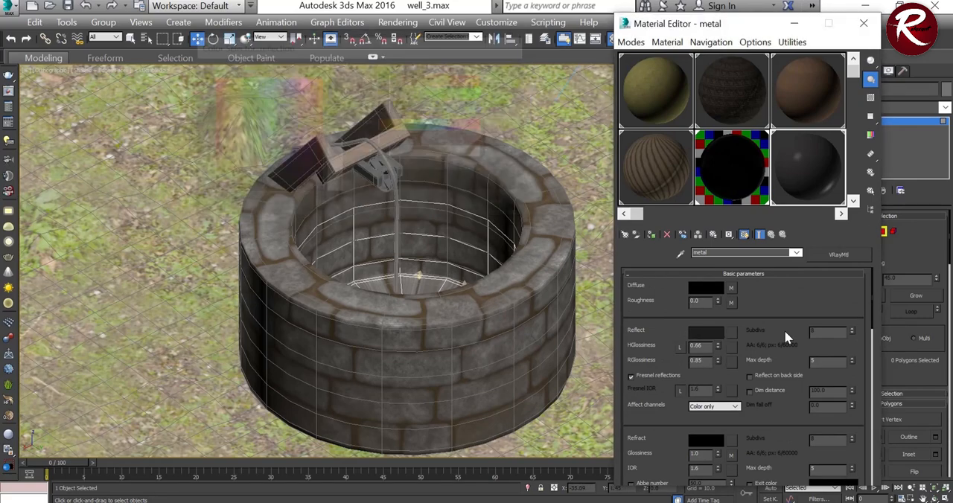
Step: Set the metal material's BRDF type to Phong and check its assigned texture maps
scroll(665, 365, down, 1)
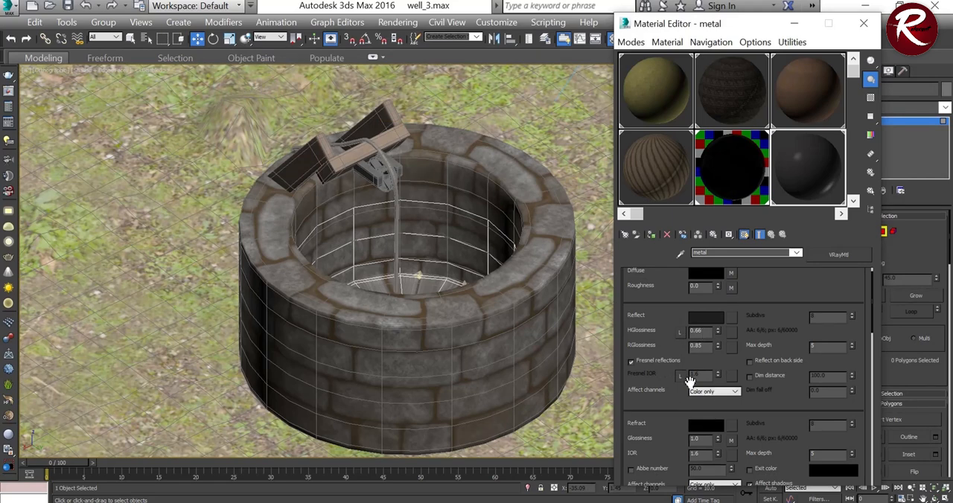
scroll(680, 378, down, 2)
scroll(680, 379, down, 12)
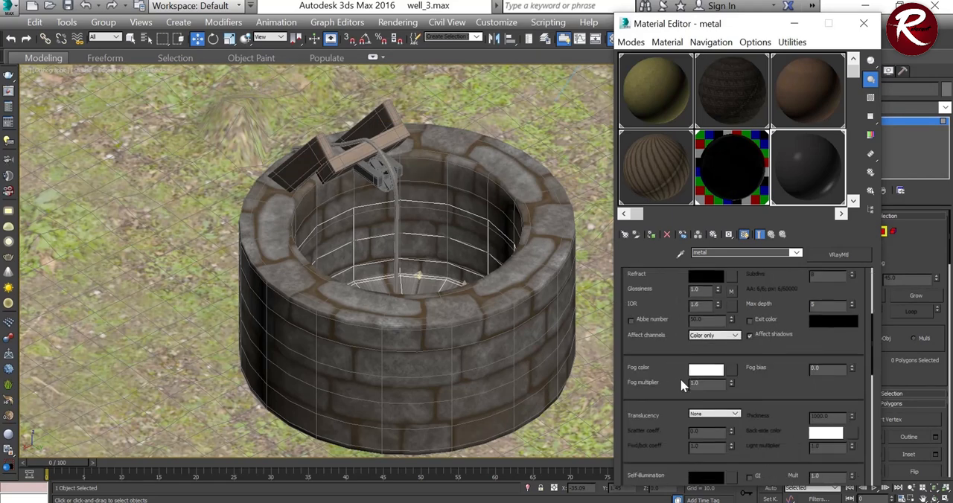
scroll(673, 388, down, 5)
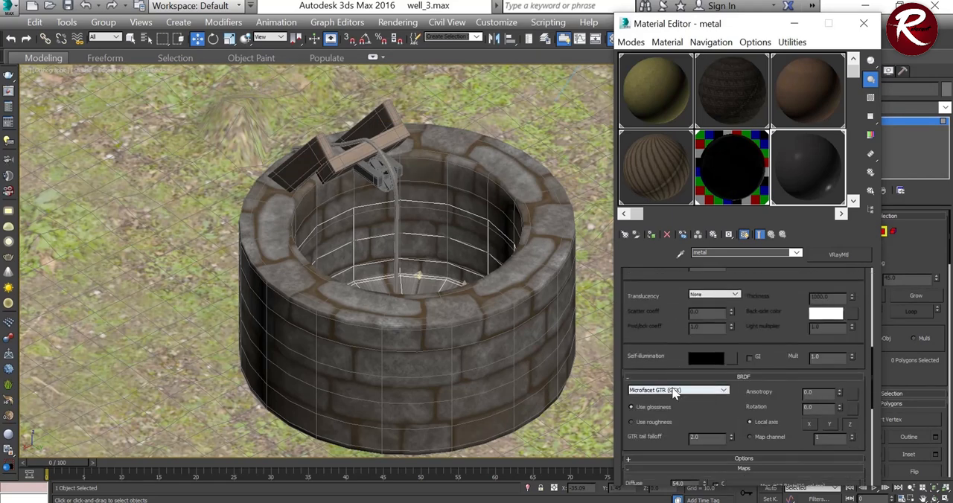
click(689, 392)
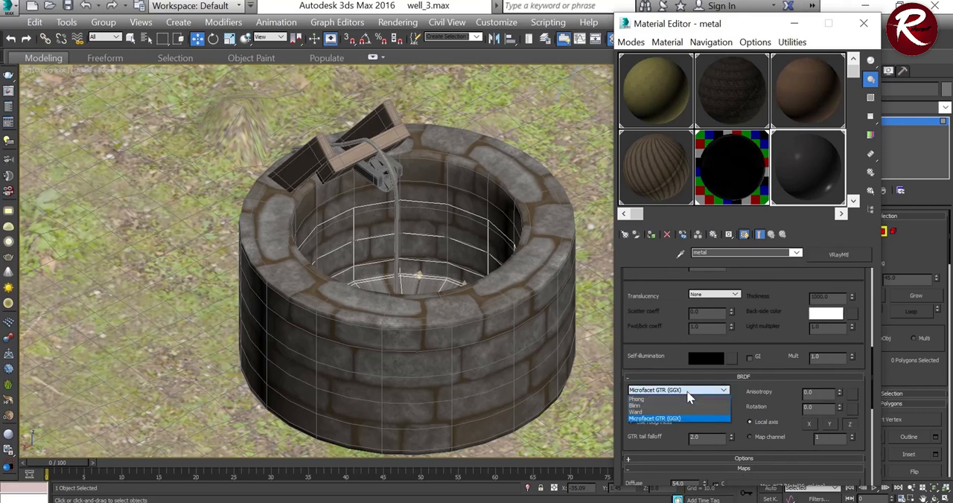
click(646, 399)
scroll(683, 442, down, 5)
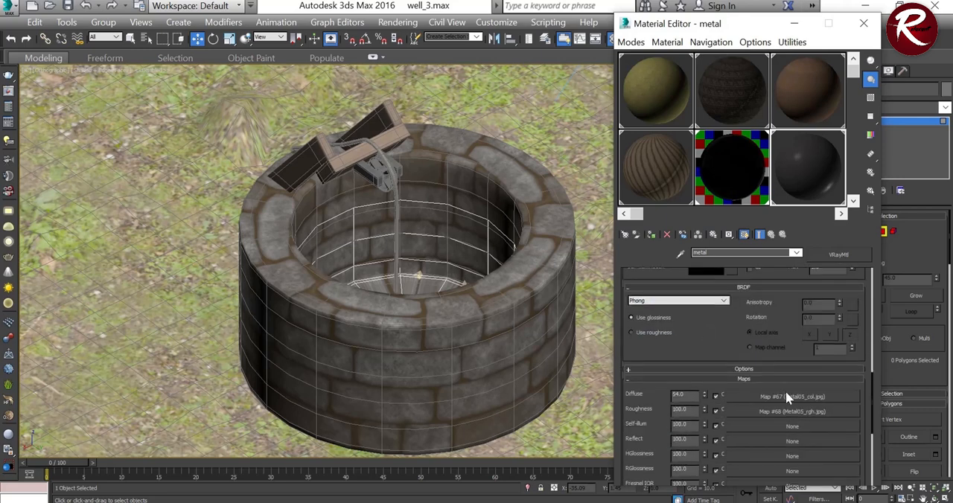
scroll(769, 415, down, 9)
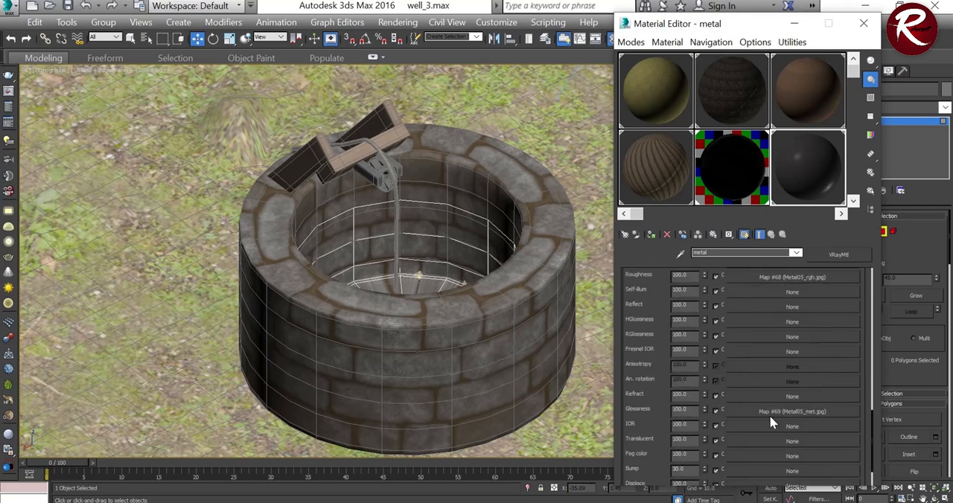
scroll(783, 391, down, 2)
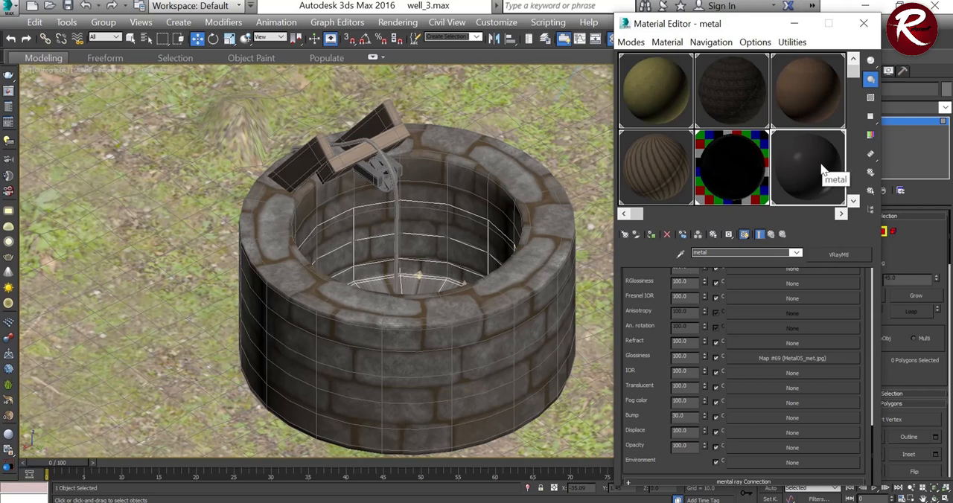
Step: Review the Ground, well, wooden plank and rope materials one after another in the Material Editor
mouse_move(851, 75)
mouse_down()
mouse_move(849, 96)
mouse_move(851, 68)
mouse_up()
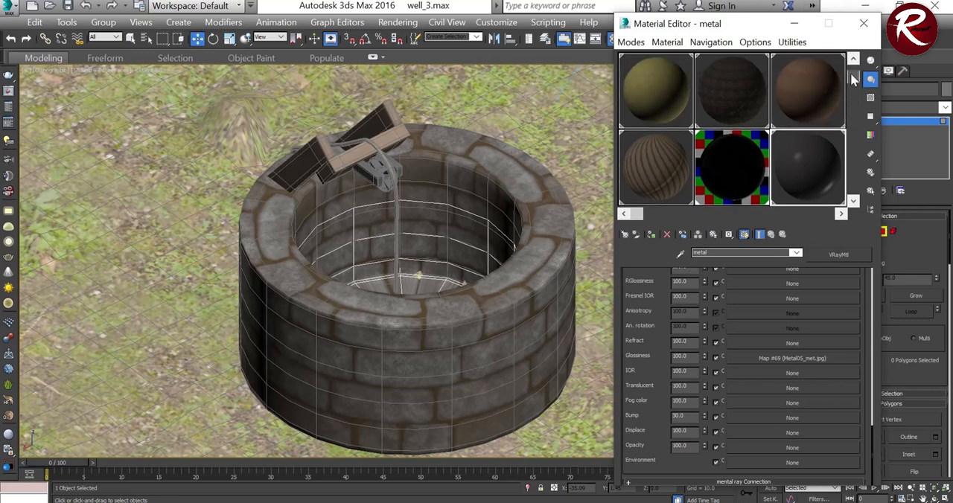
click(658, 84)
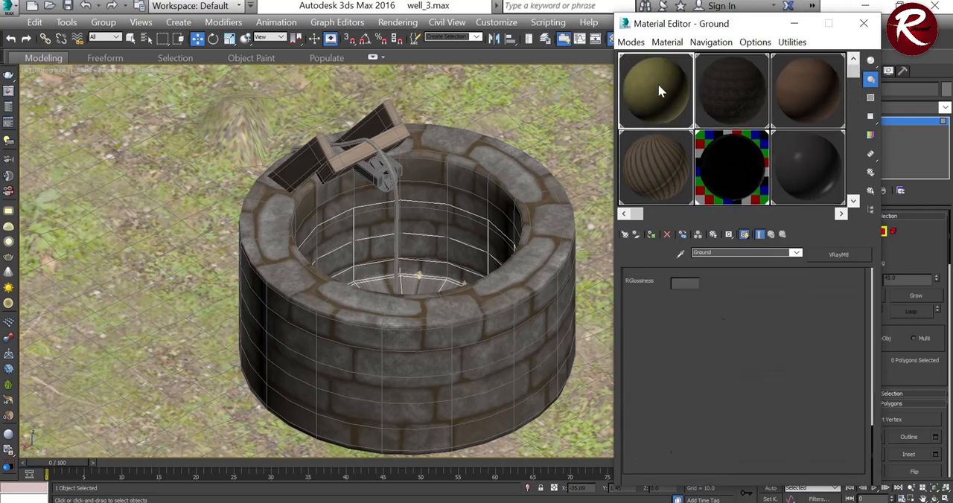
click(735, 107)
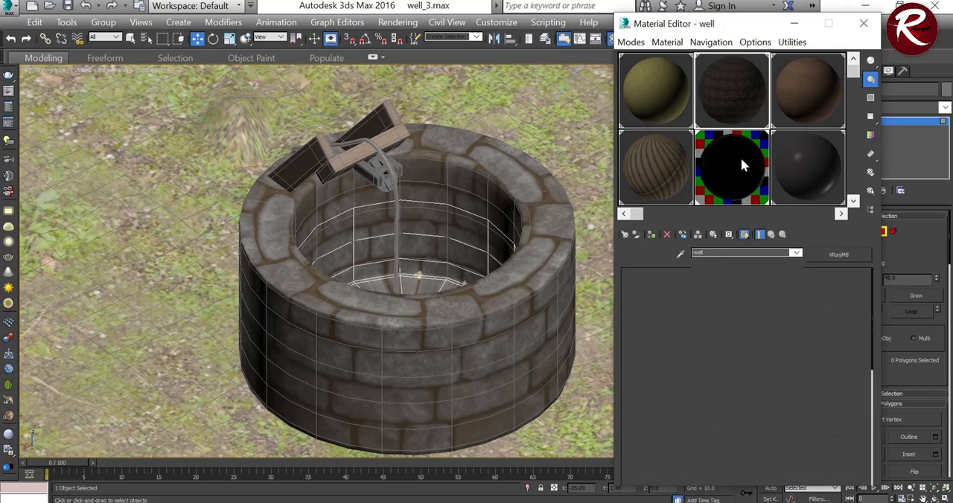
click(789, 94)
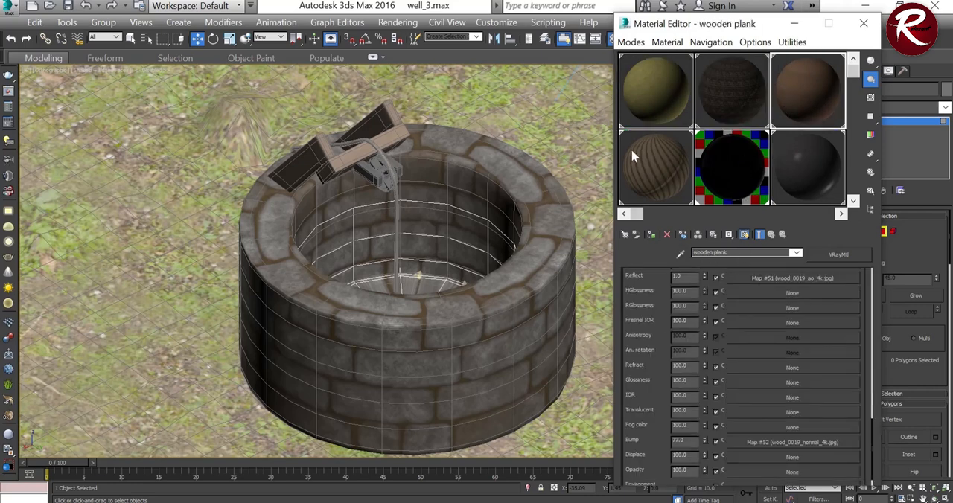
click(649, 154)
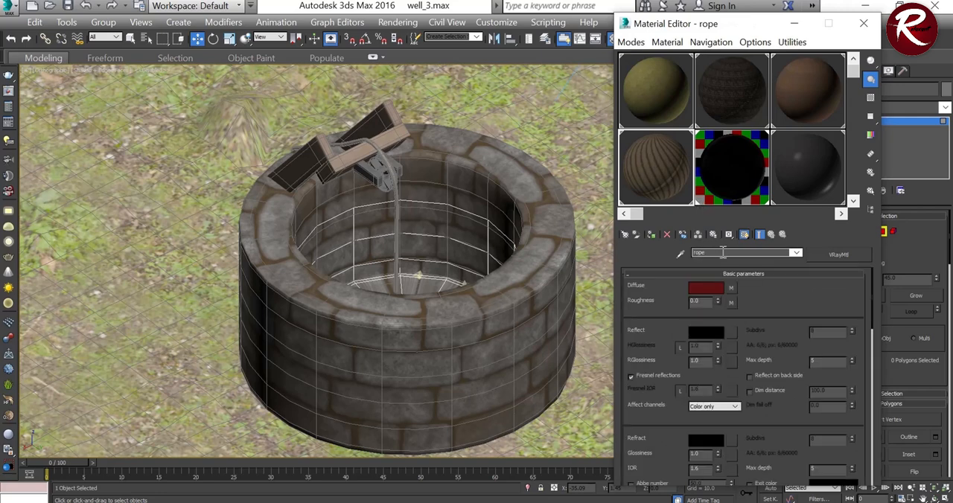
Step: Open the water material and lighten its diffuse colour to a dark grey
click(727, 173)
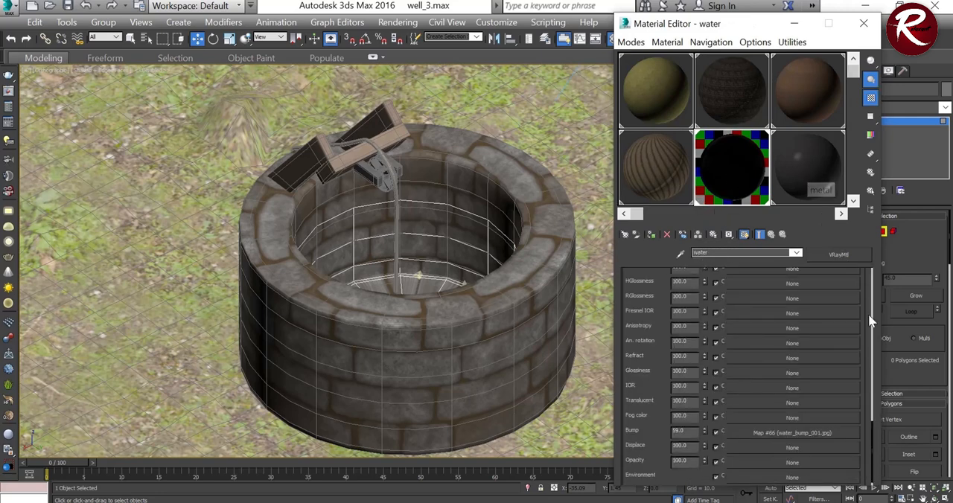
drag(874, 437, 866, 260)
click(709, 288)
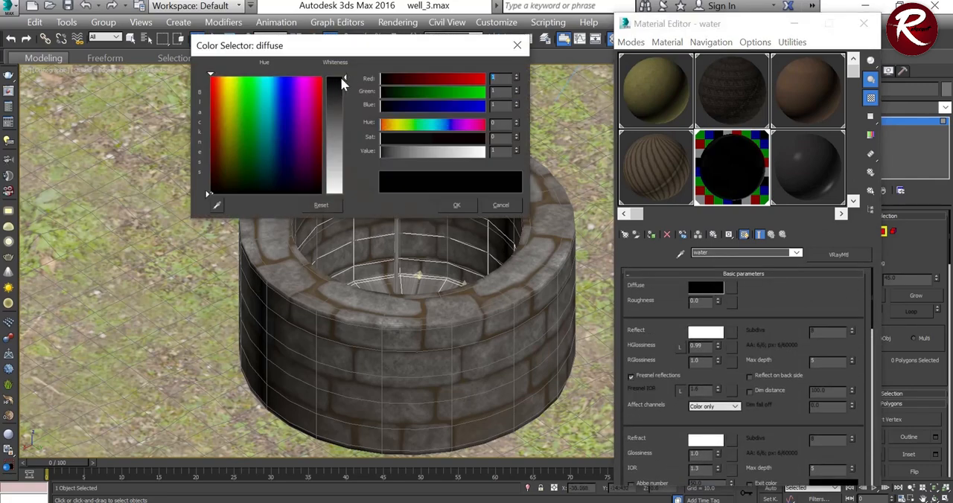
drag(347, 79, 346, 101)
click(456, 207)
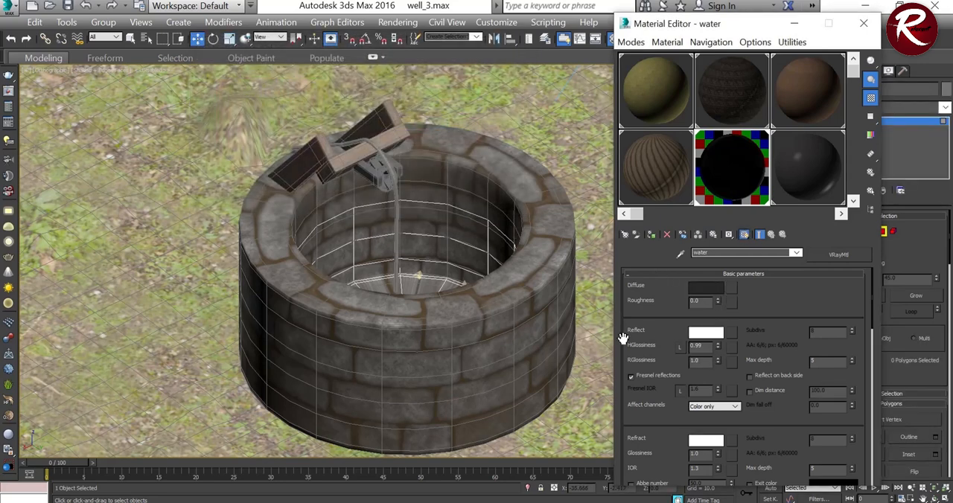
Step: Check the water material's reflection colour, glossiness and refraction fog colour, keeping both colours as they are
click(706, 333)
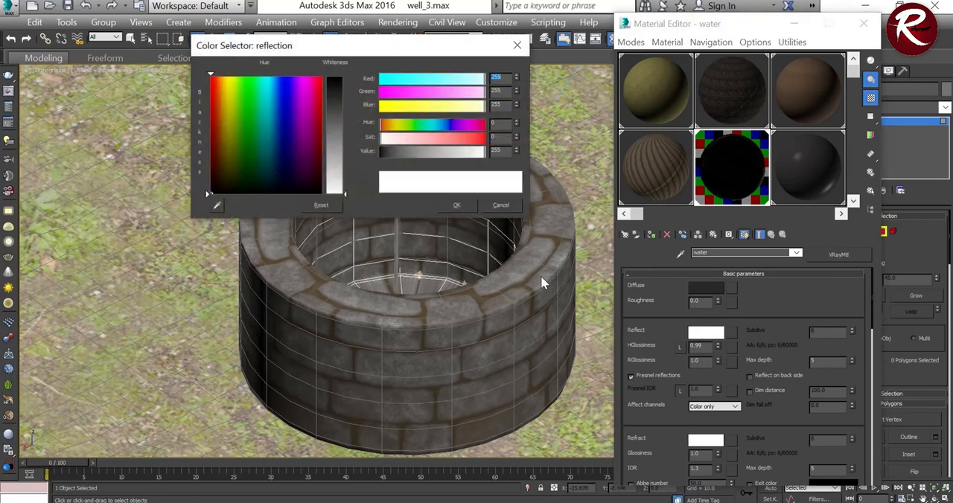
click(456, 206)
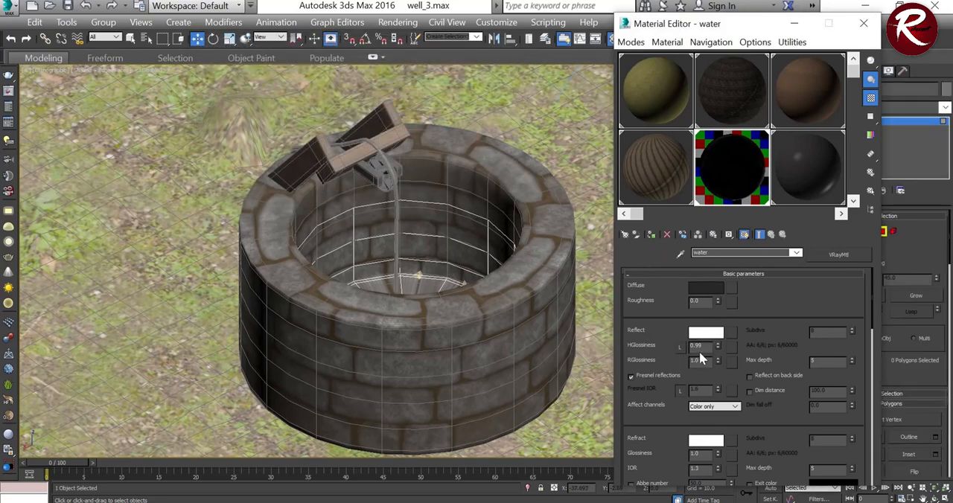
drag(703, 347, 684, 361)
scroll(648, 376, down, 5)
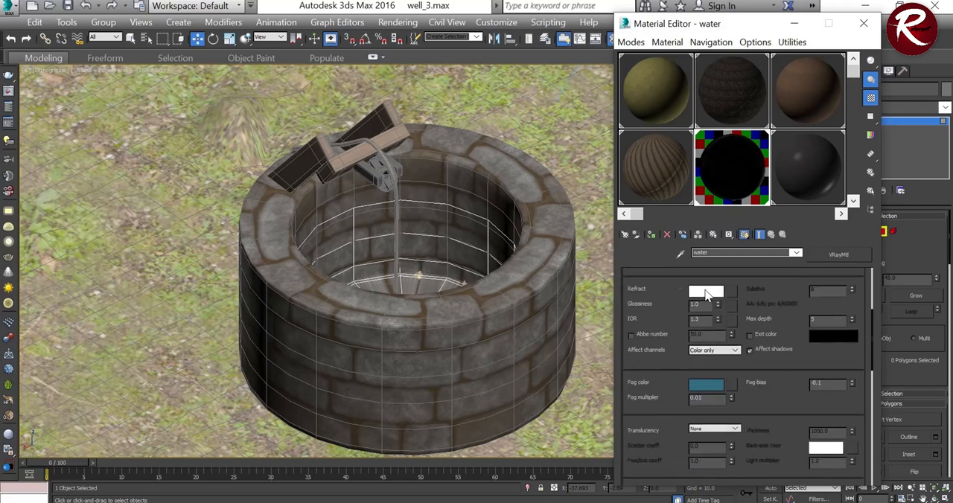
click(713, 386)
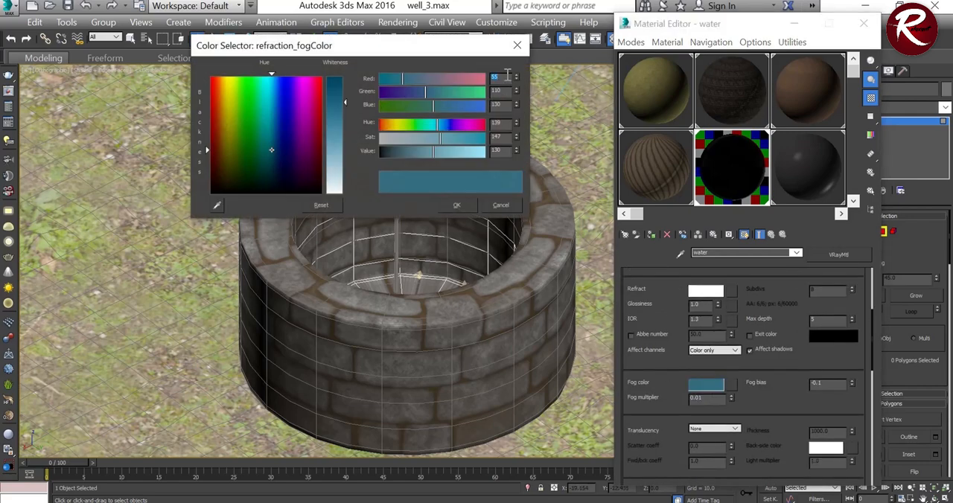
click(457, 206)
Step: Try the Ward BRDF type on the water material, then set it to Blinn
scroll(669, 402, down, 2)
scroll(669, 403, down, 3)
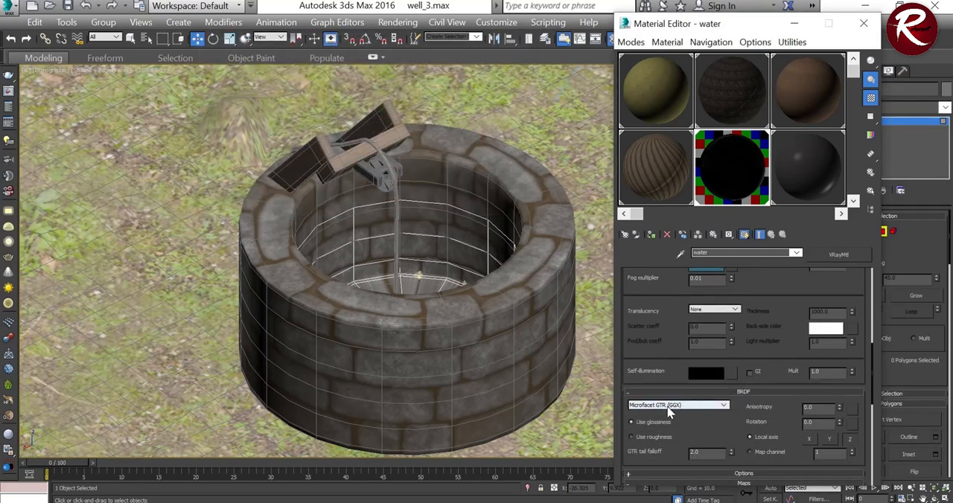
click(670, 405)
click(638, 428)
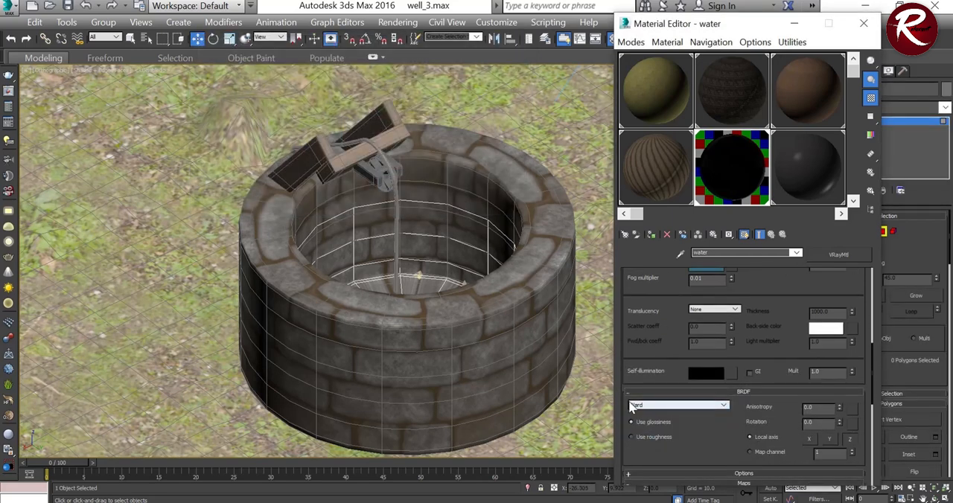
click(639, 408)
click(641, 420)
scroll(640, 440, down, 4)
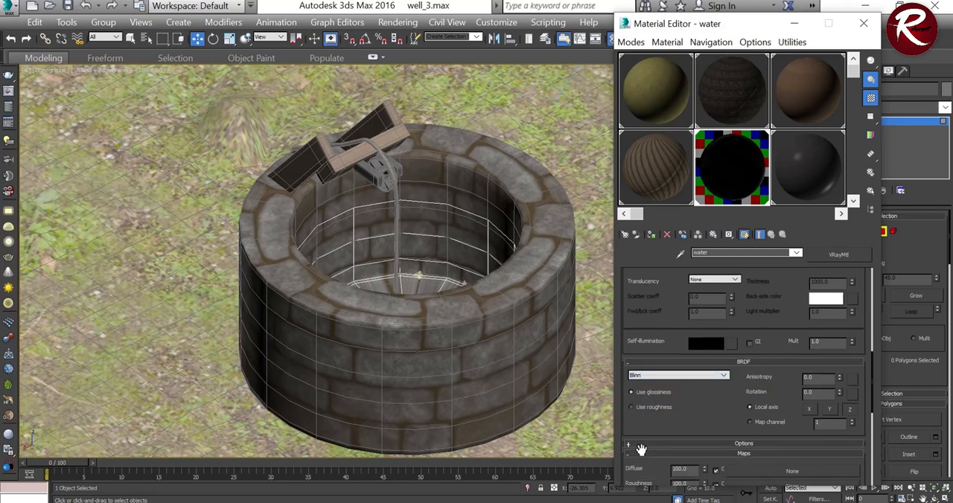
Step: Check the water material's maps and basic parameters, return to the metal material, and close the Material Editor
scroll(650, 432, down, 5)
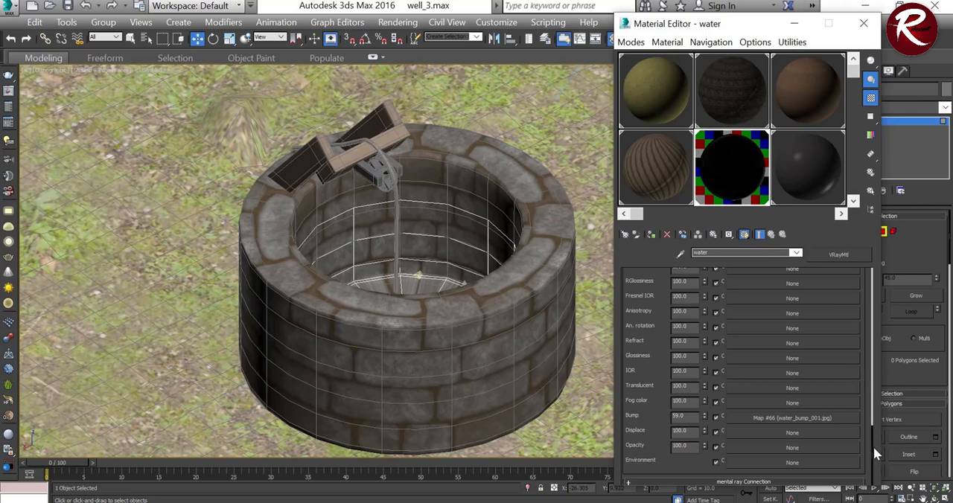
drag(873, 446, 862, 280)
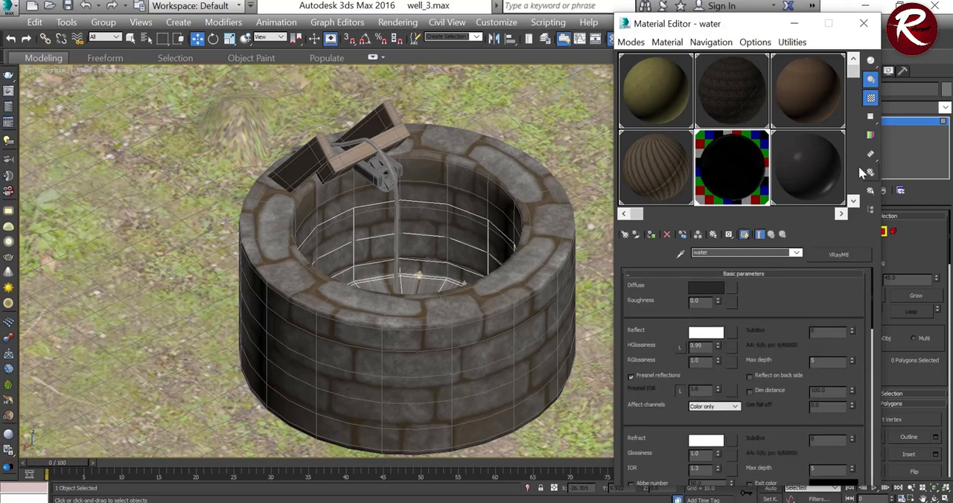
click(854, 200)
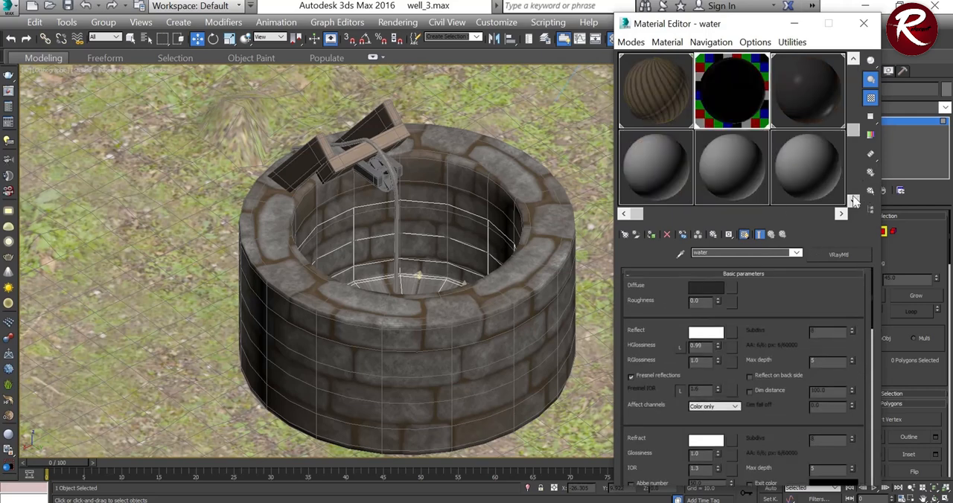
click(799, 77)
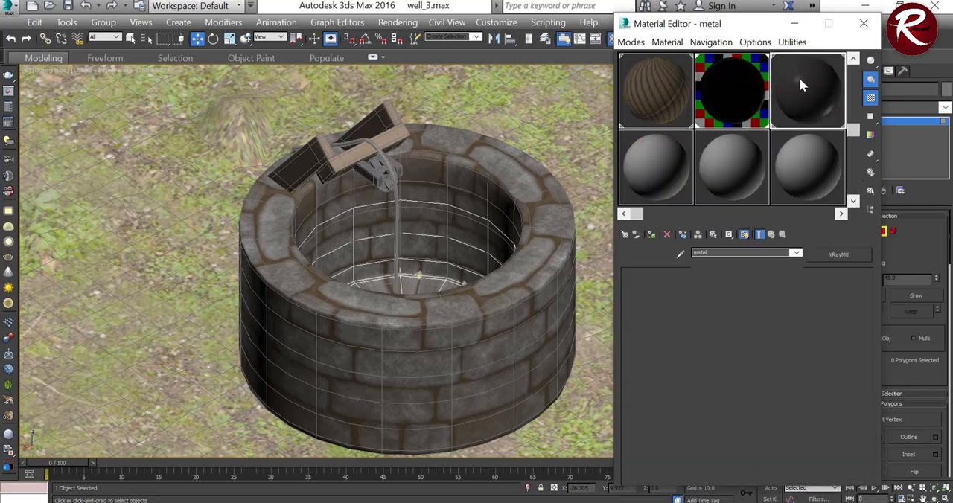
click(864, 23)
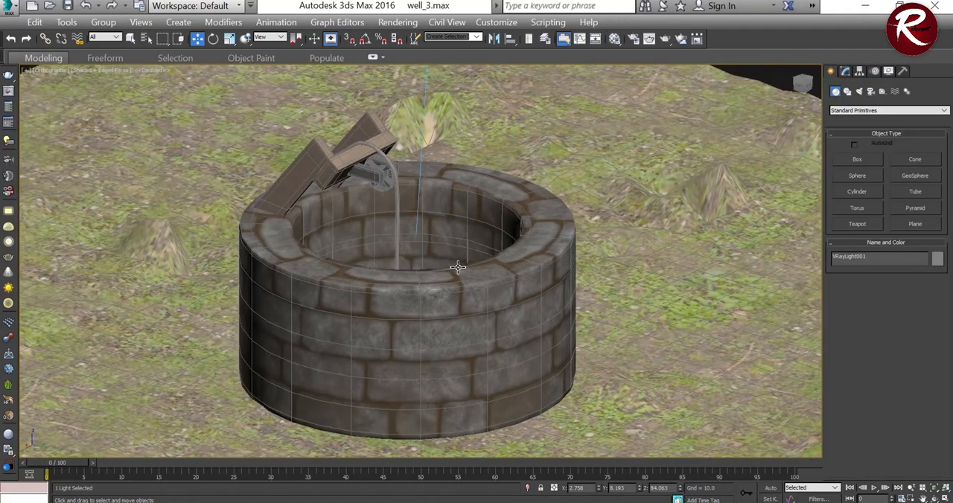
middle_drag(521, 274, 565, 238)
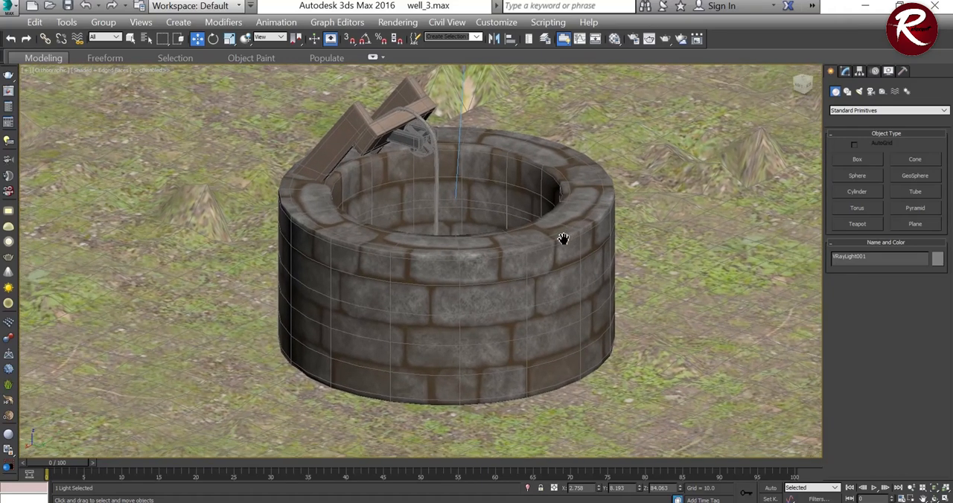